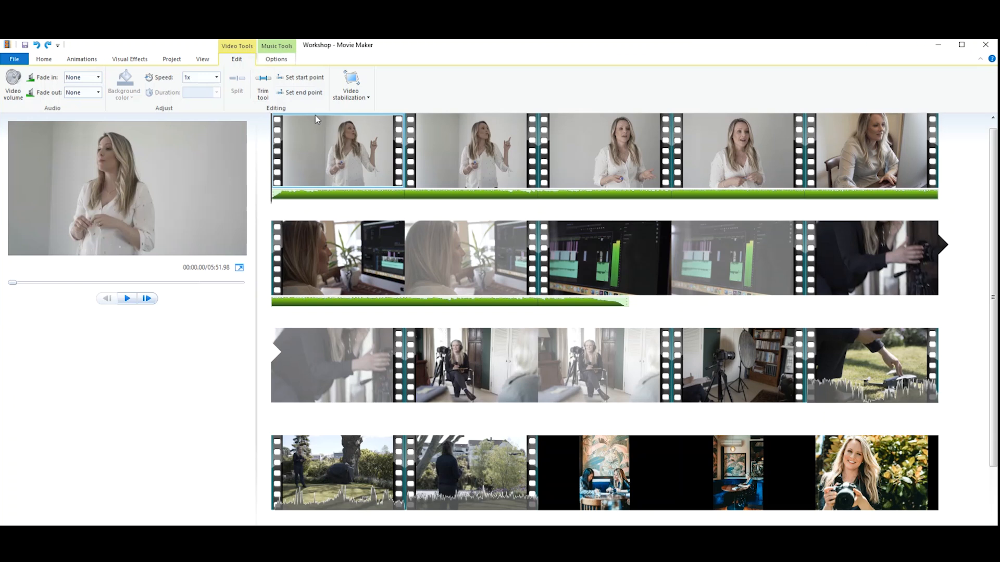
# Step: Open the first clip in the Trim tool, preview it, and set its start point to about 7.23 s
pyautogui.click(263, 93)
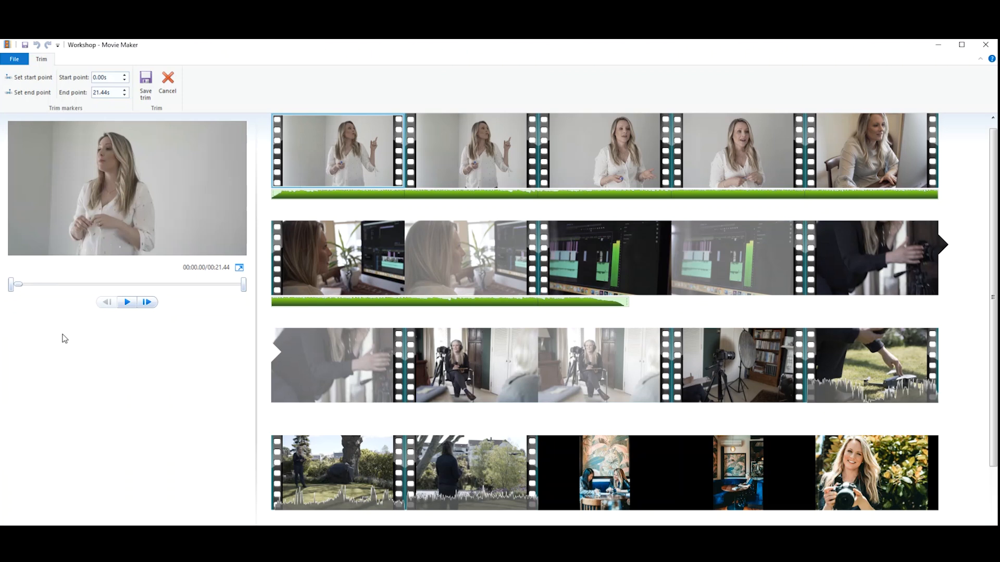
pyautogui.click(126, 302)
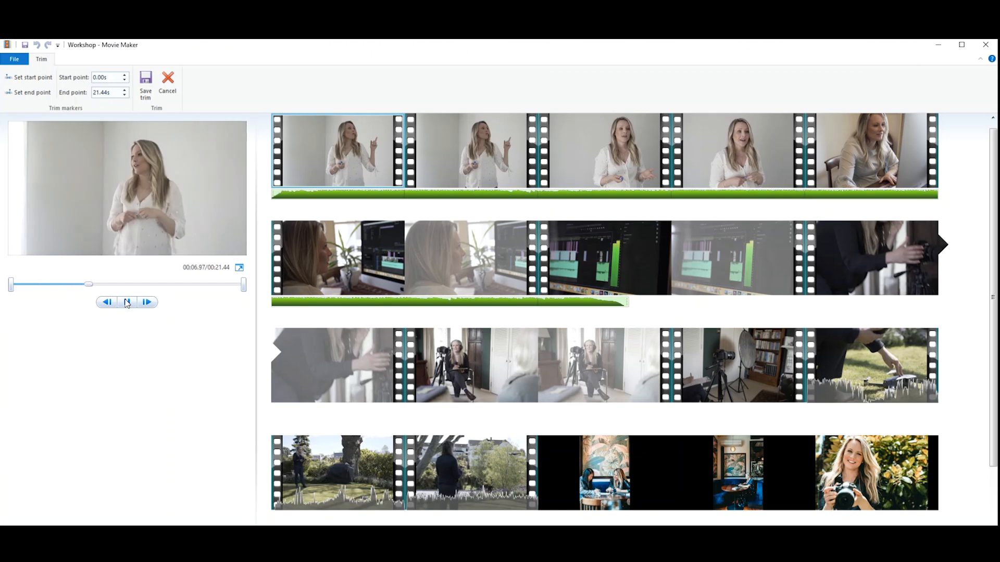
pyautogui.click(127, 302)
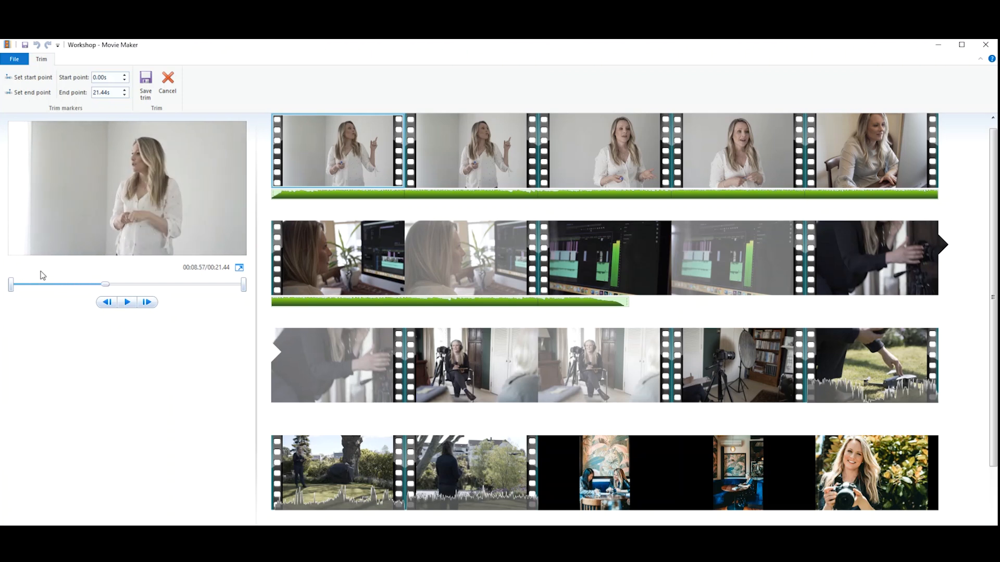
pyautogui.moveTo(11, 284); pyautogui.dragTo(86, 285)
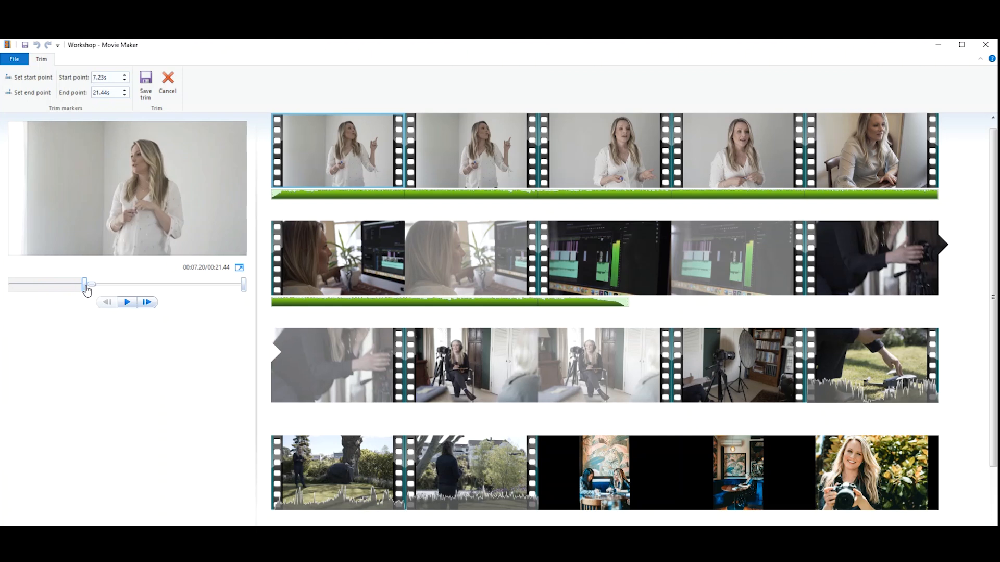
# Step: Preview the first clip from its new start, set its end point to about 9.85 s, and save the trim
pyautogui.click(127, 302)
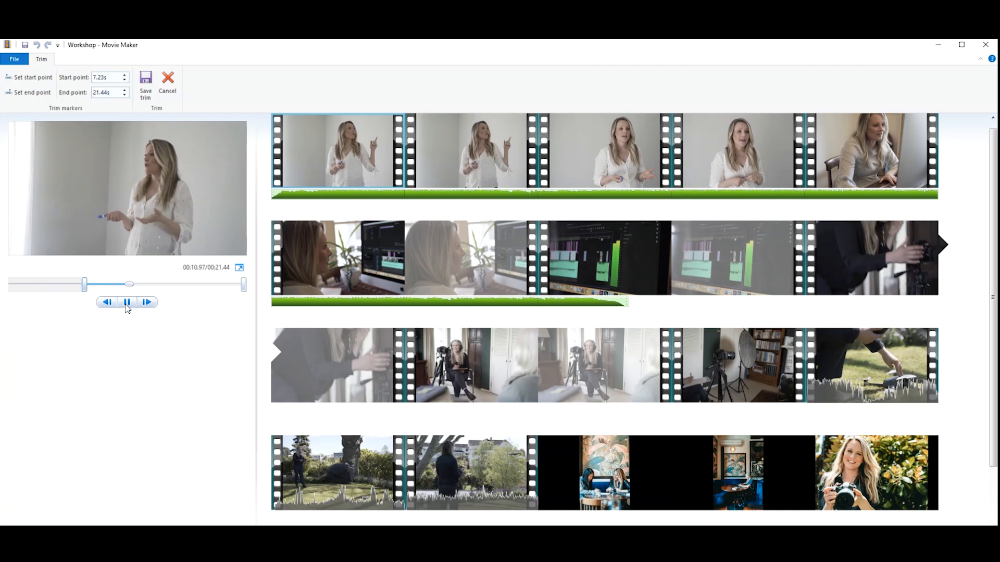
pyautogui.click(126, 306)
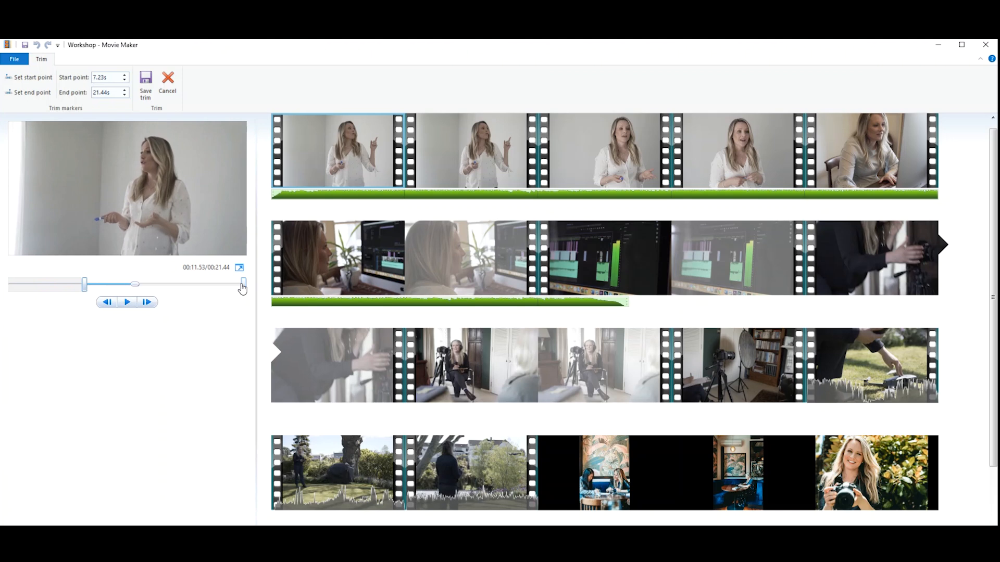
pyautogui.moveTo(243, 285); pyautogui.dragTo(125, 286)
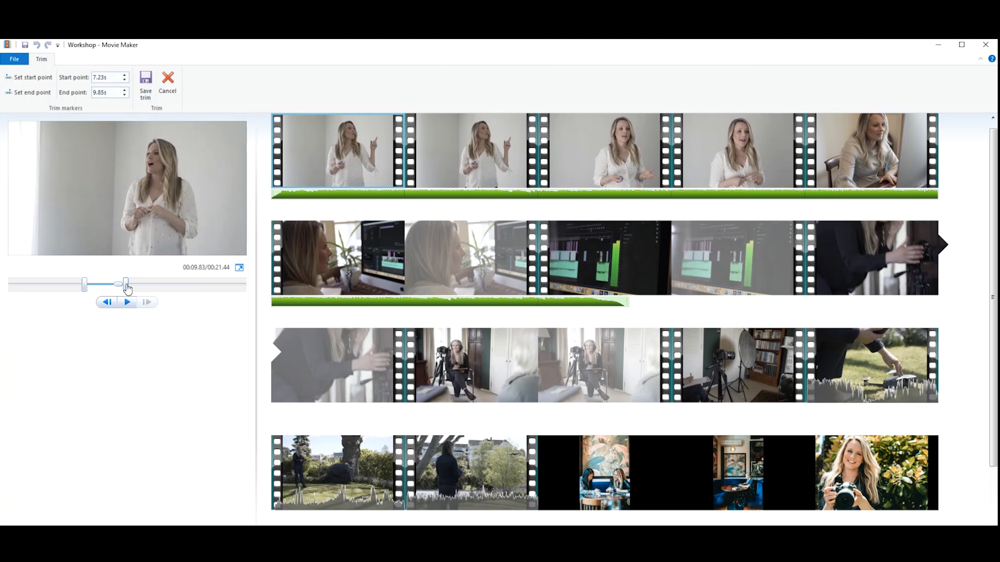
pyautogui.click(150, 82)
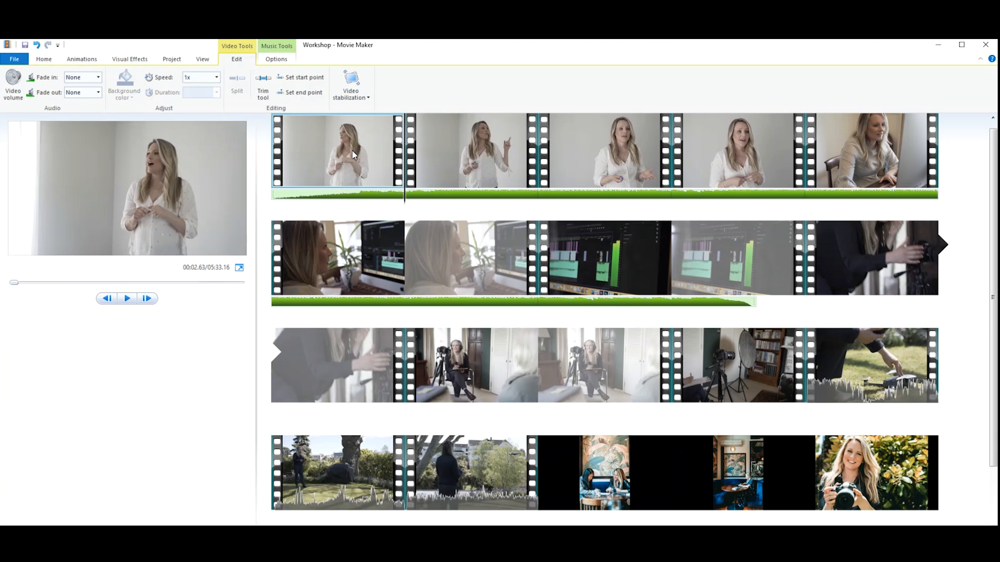
# Step: Play the second clip and split it at about 00:07.70 on the project timeline
pyautogui.click(446, 141)
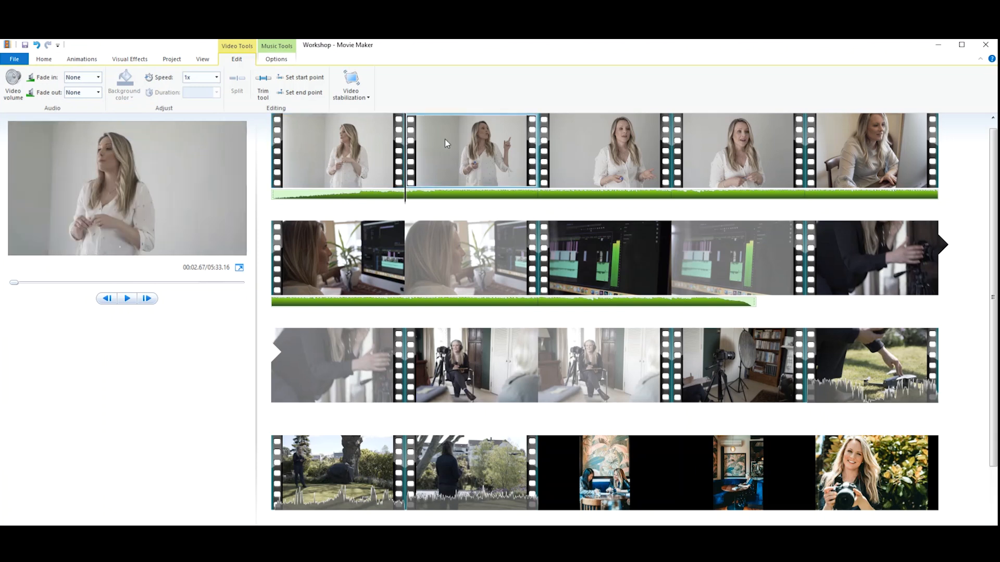
pyautogui.press('space')
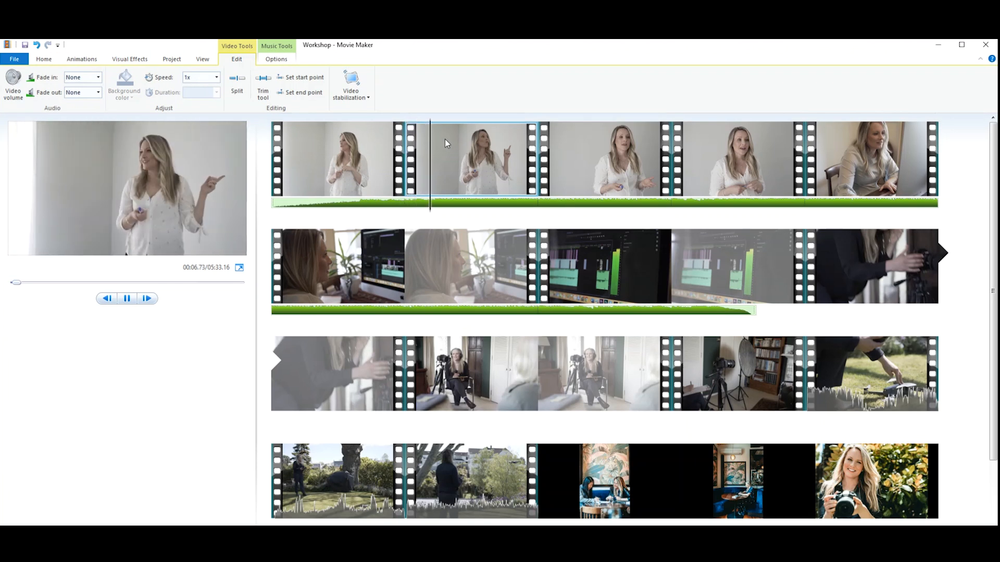
pyautogui.press('space')
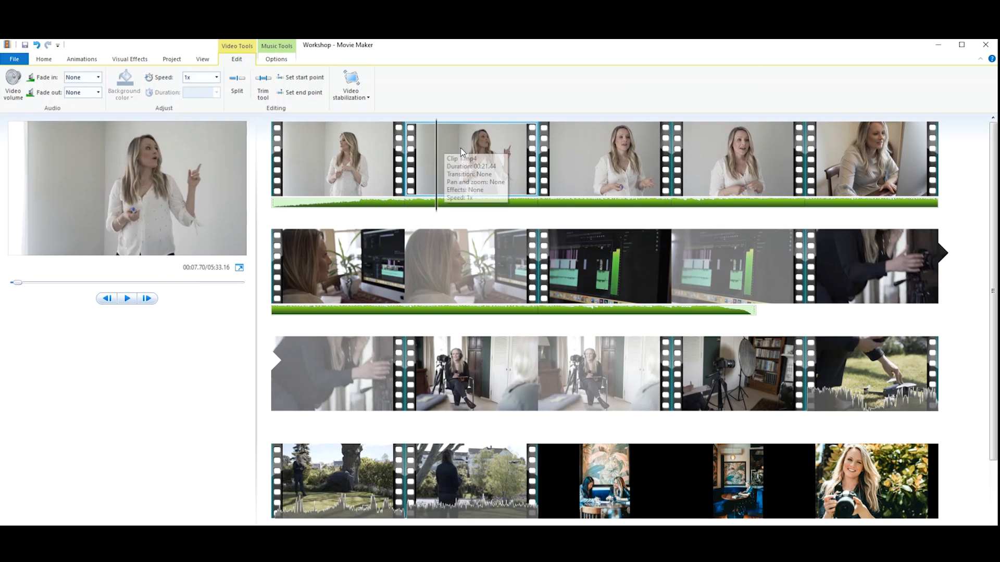
pyautogui.click(237, 83)
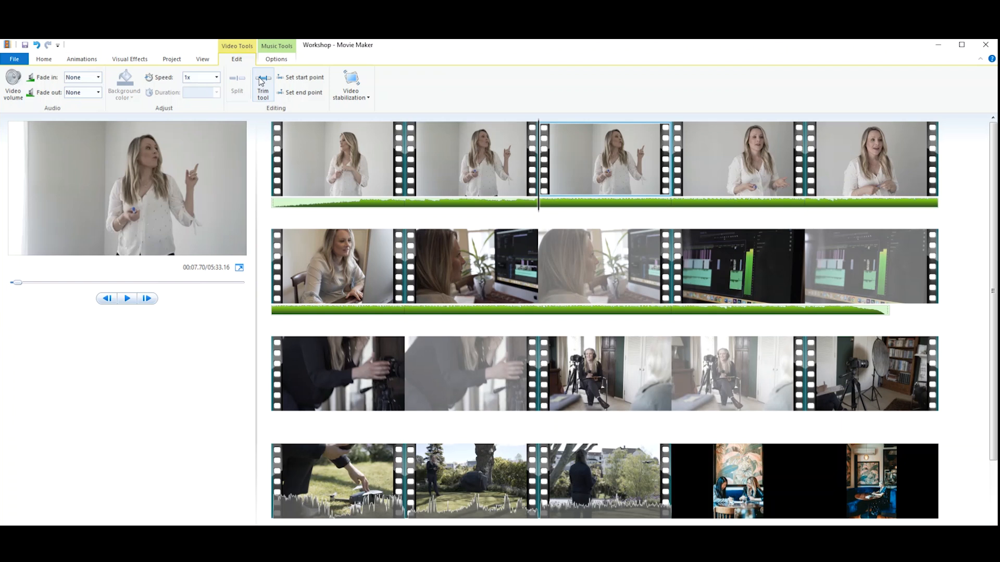
# Step: Remove the front piece of the split clip, the second item on the storyboard
pyautogui.click(506, 176)
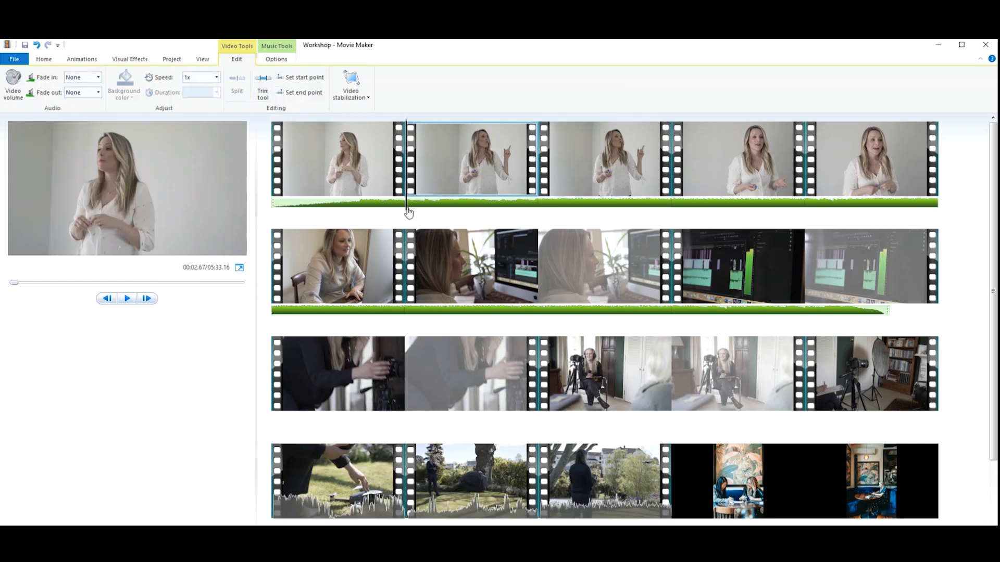
pyautogui.moveTo(406, 210); pyautogui.dragTo(472, 219)
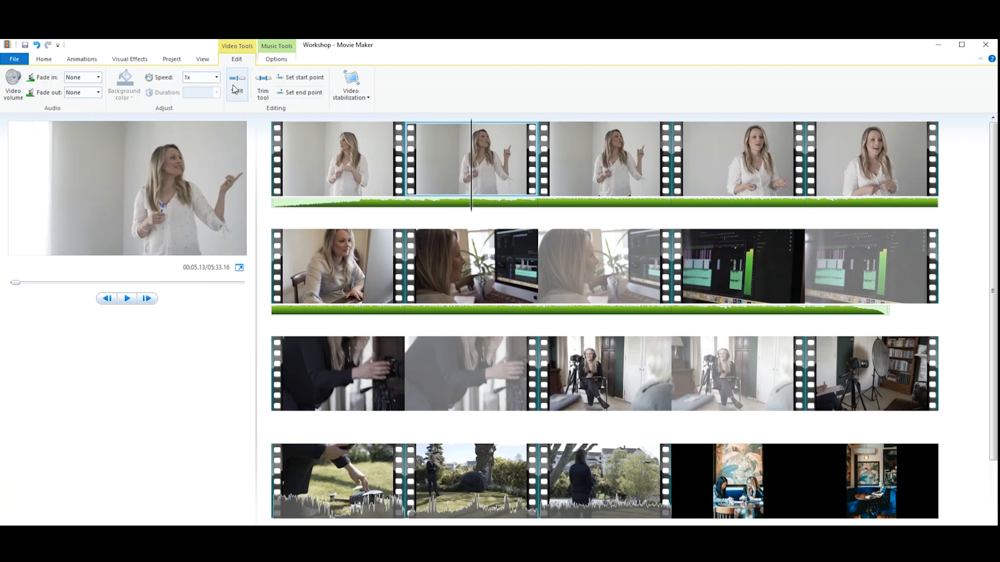
pyautogui.click(44, 59)
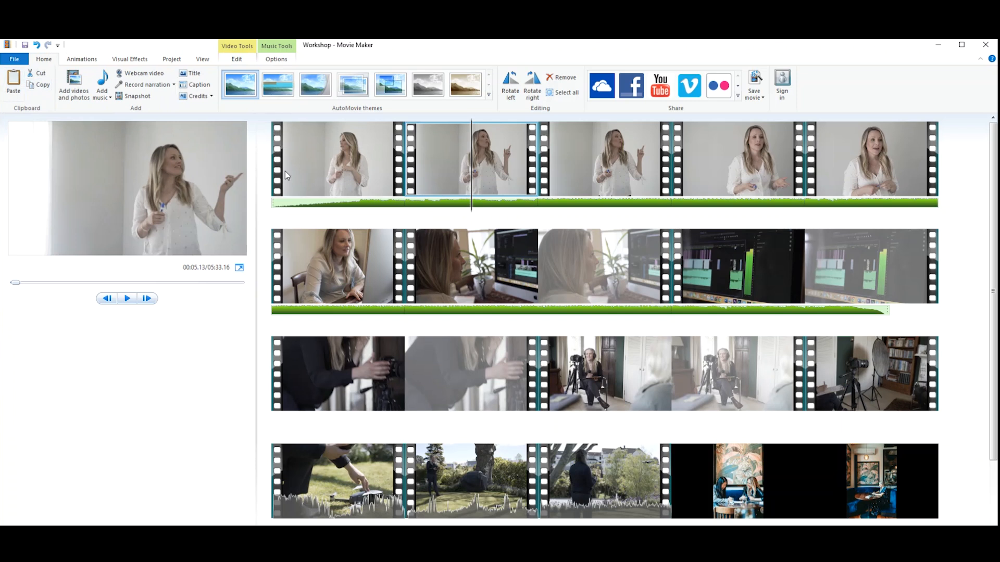
pyautogui.rightClick(330, 158)
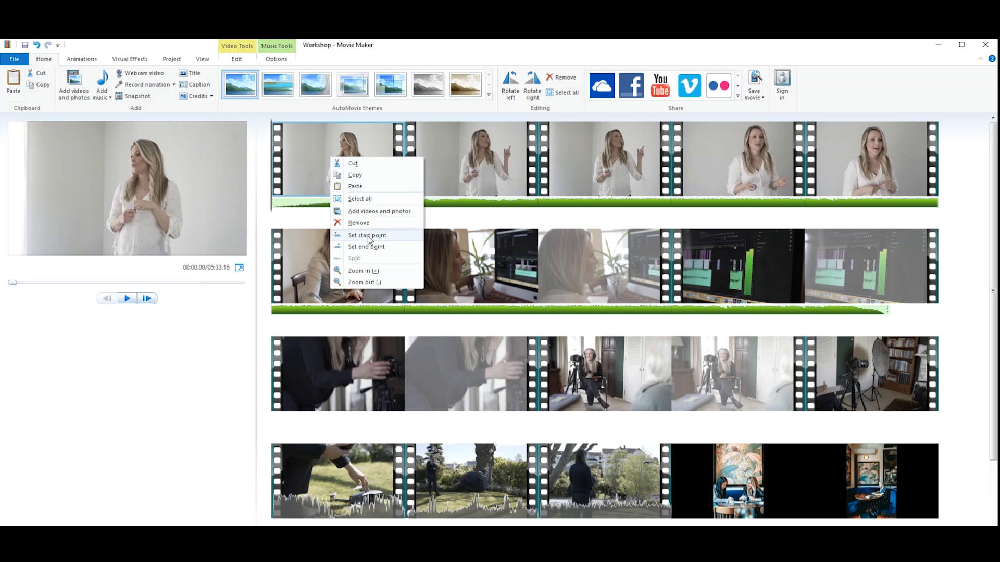
pyautogui.click(495, 161)
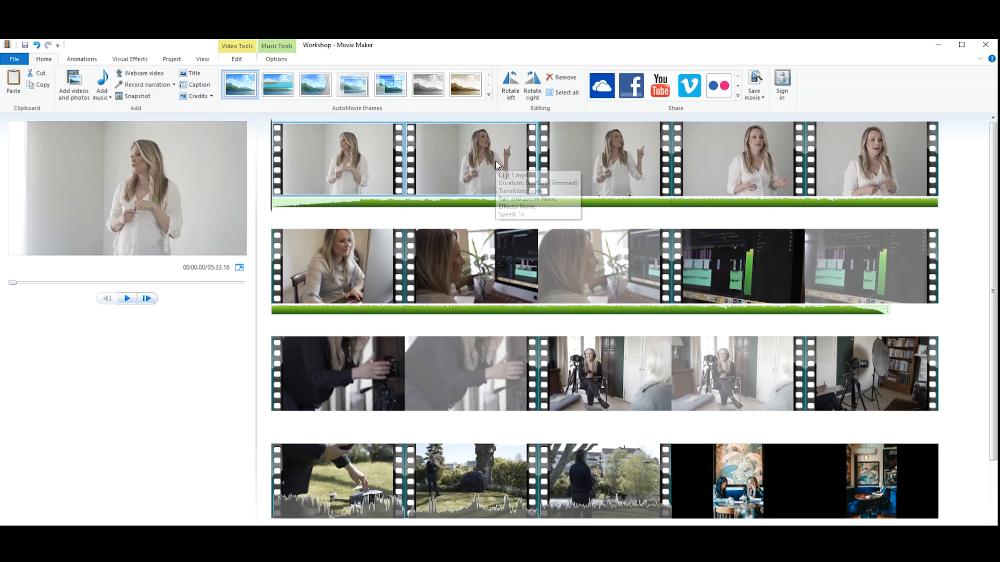
pyautogui.rightClick(483, 162)
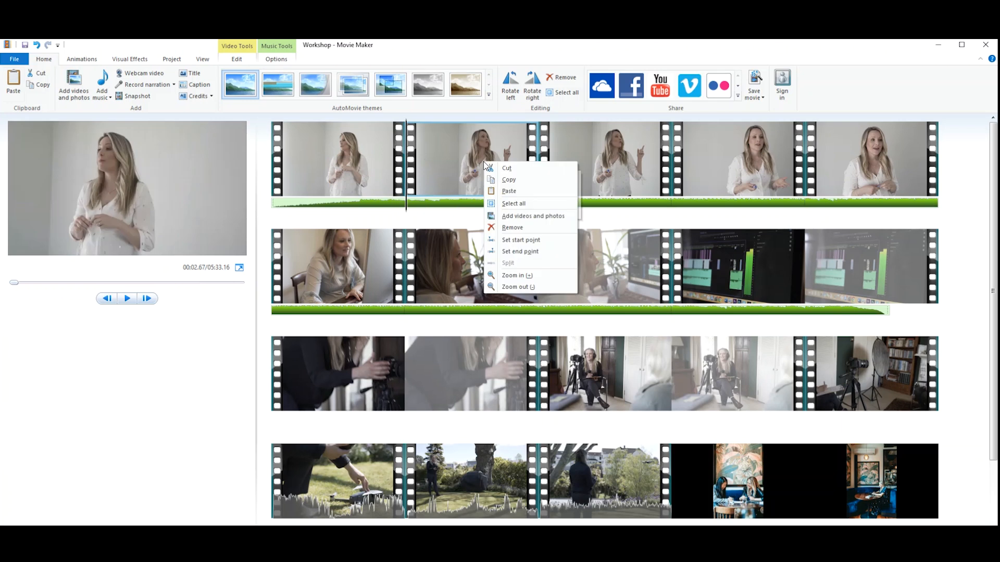
pyautogui.click(507, 228)
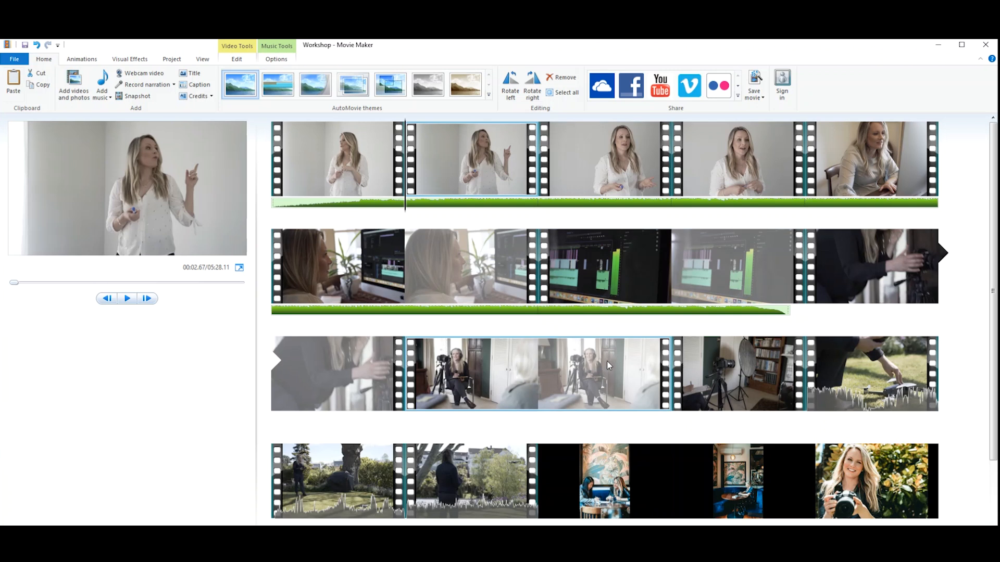
# Step: Move the talking-head clip from the end of the storyboard to the very beginning and briefly play it
pyautogui.scroll(-1, 607, 361)
pyautogui.scroll(-1, 606, 363)
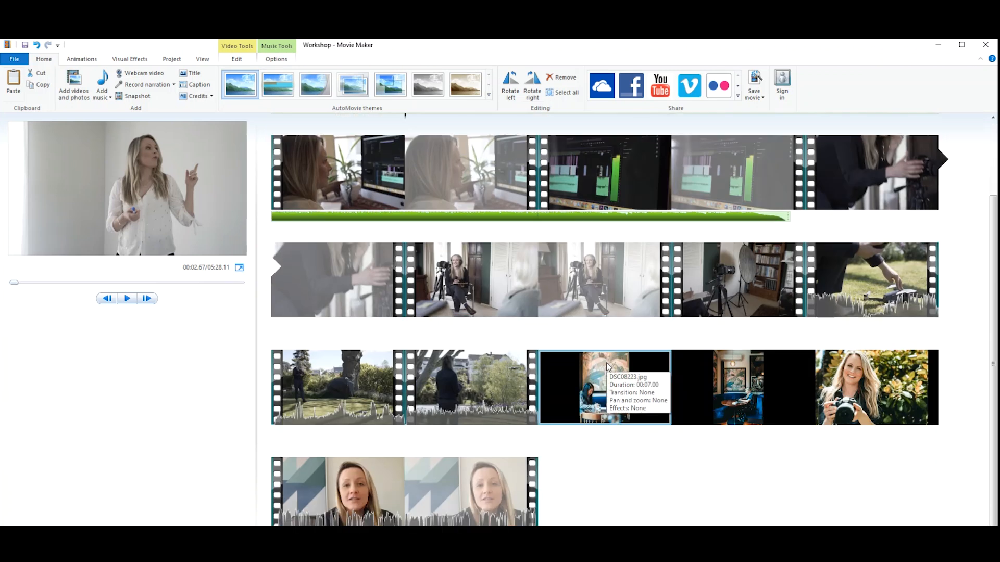
pyautogui.scroll(1, 606, 362)
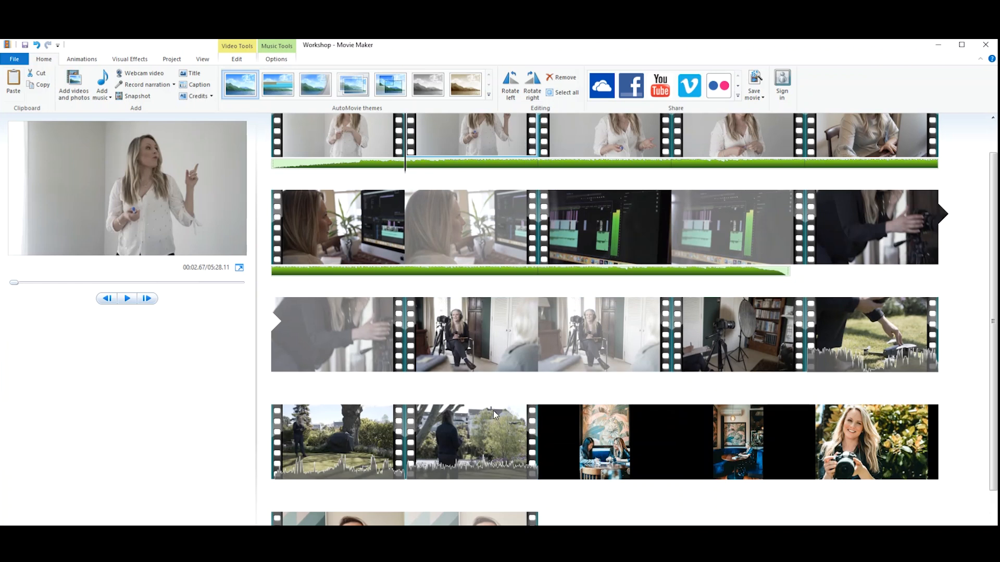
pyautogui.click(355, 520)
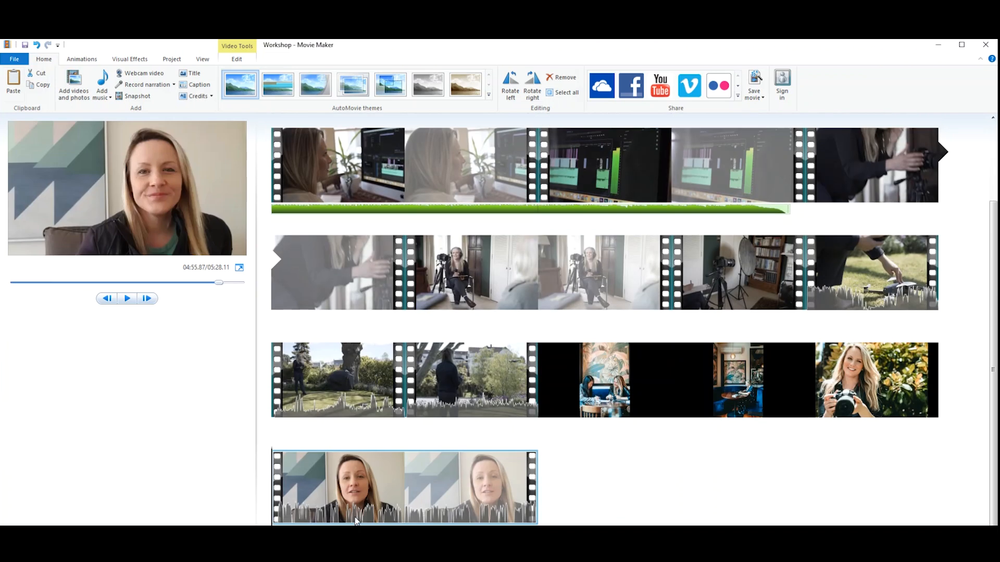
pyautogui.moveTo(348, 500); pyautogui.dragTo(297, 206)
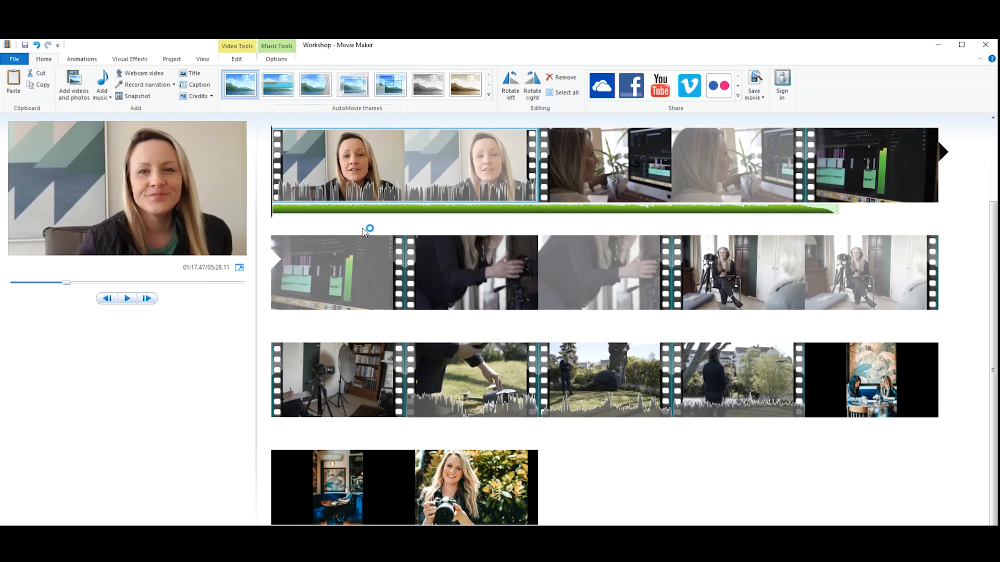
pyautogui.scroll(2, 362, 228)
pyautogui.scroll(1, 362, 228)
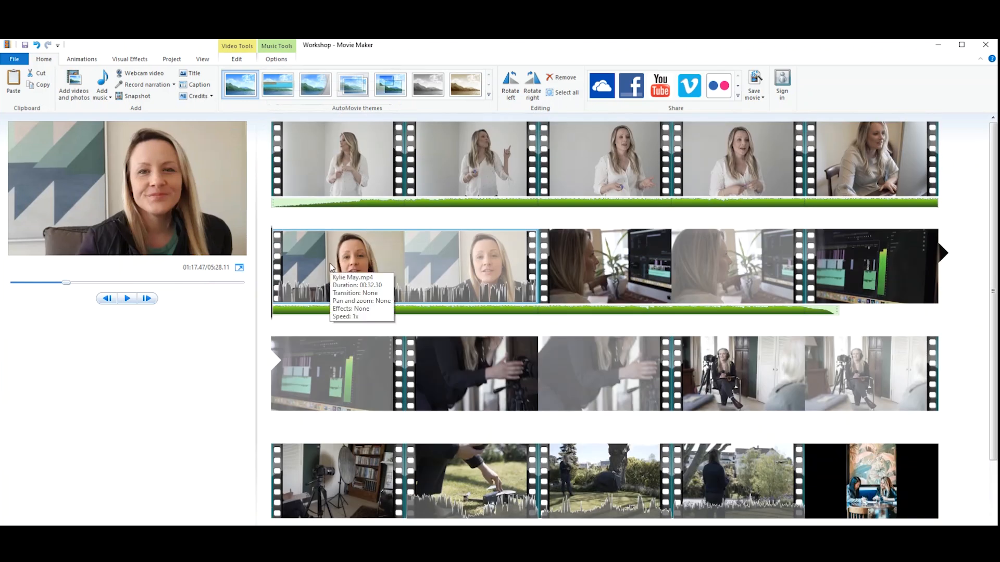
pyautogui.moveTo(319, 263); pyautogui.dragTo(274, 179)
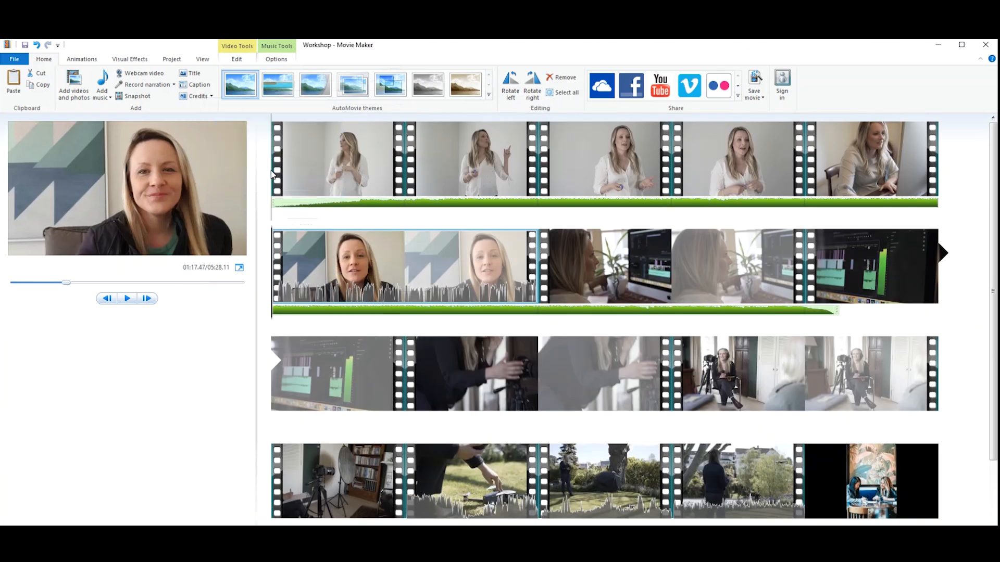
pyautogui.press('space')
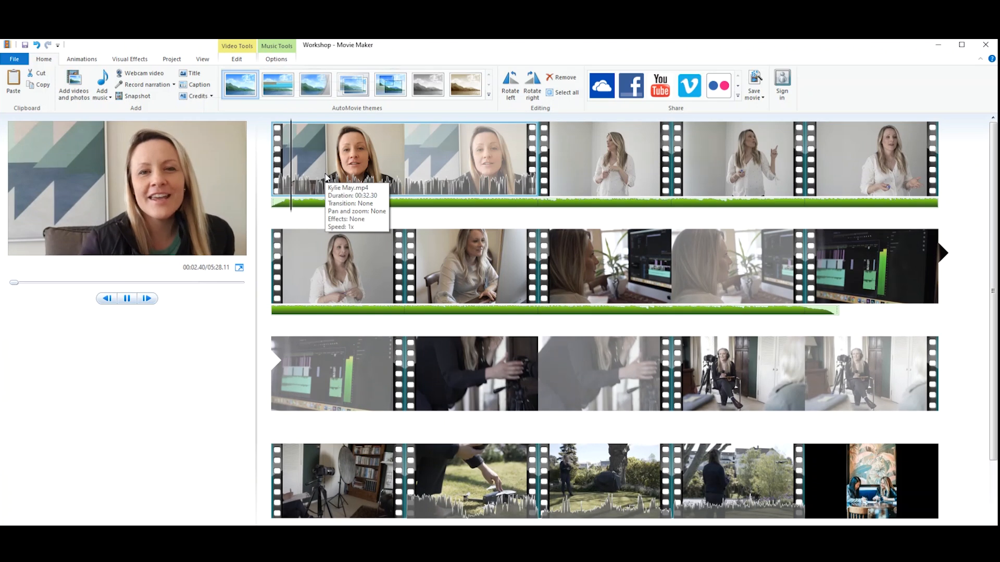
pyautogui.press('space')
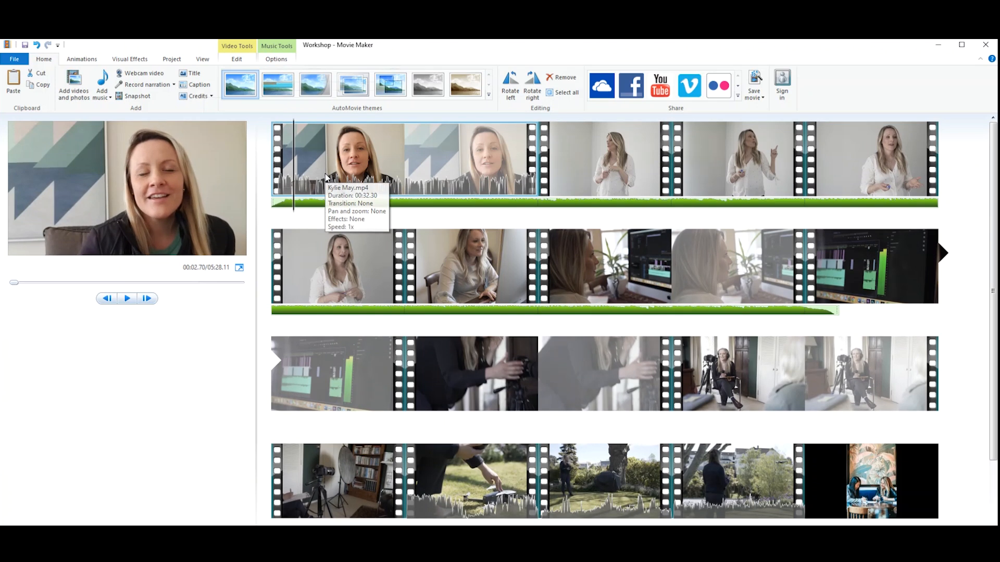
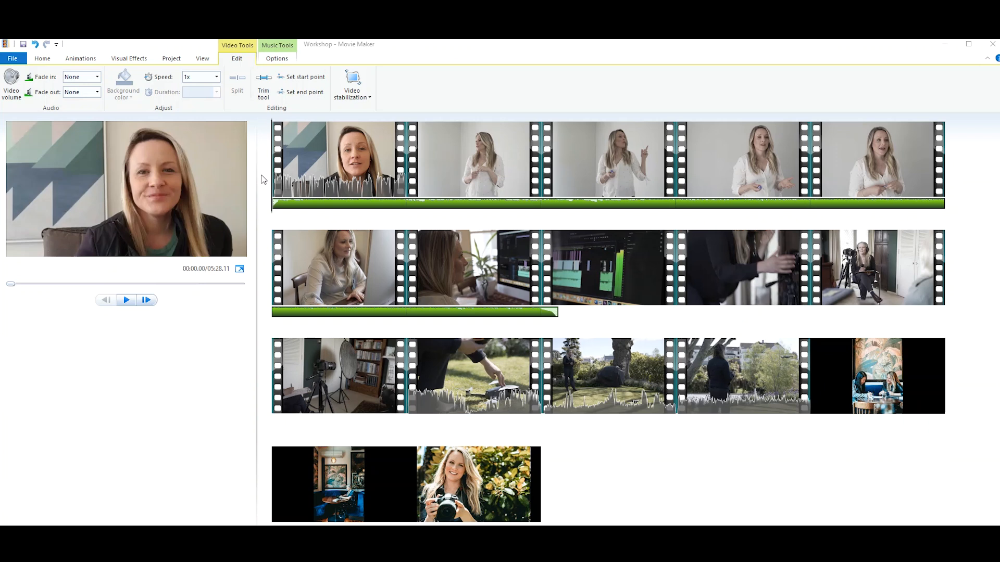
# Step: Play the opening seconds of the talking-head clip to hear its voice against the music, and return to the start
pyautogui.click(323, 190)
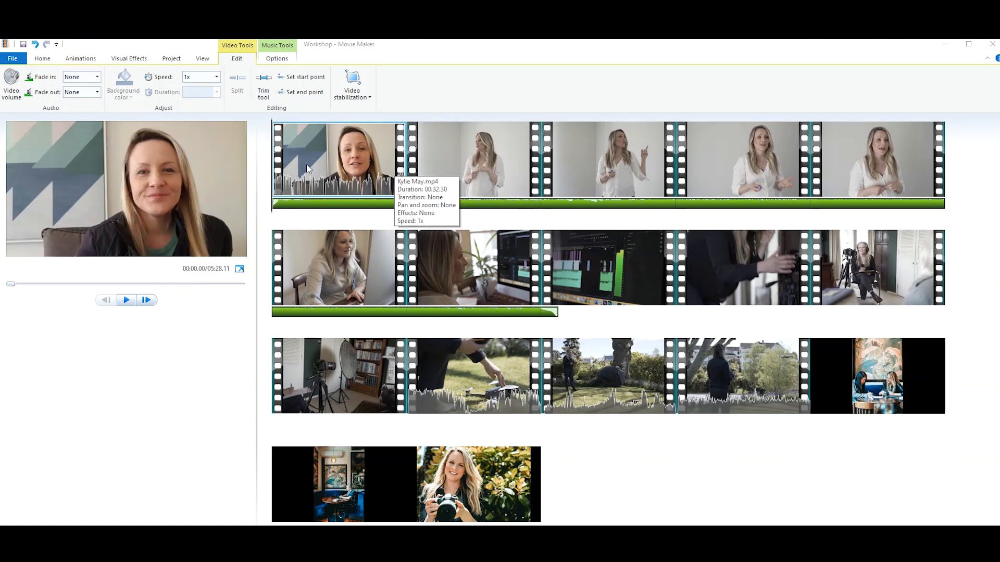
pyautogui.click(293, 164)
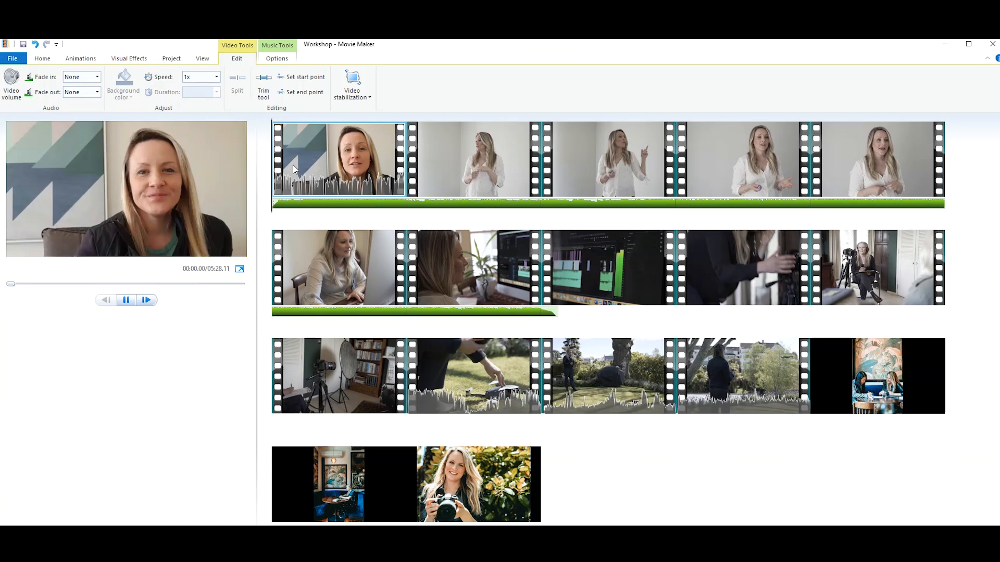
pyautogui.press('space')
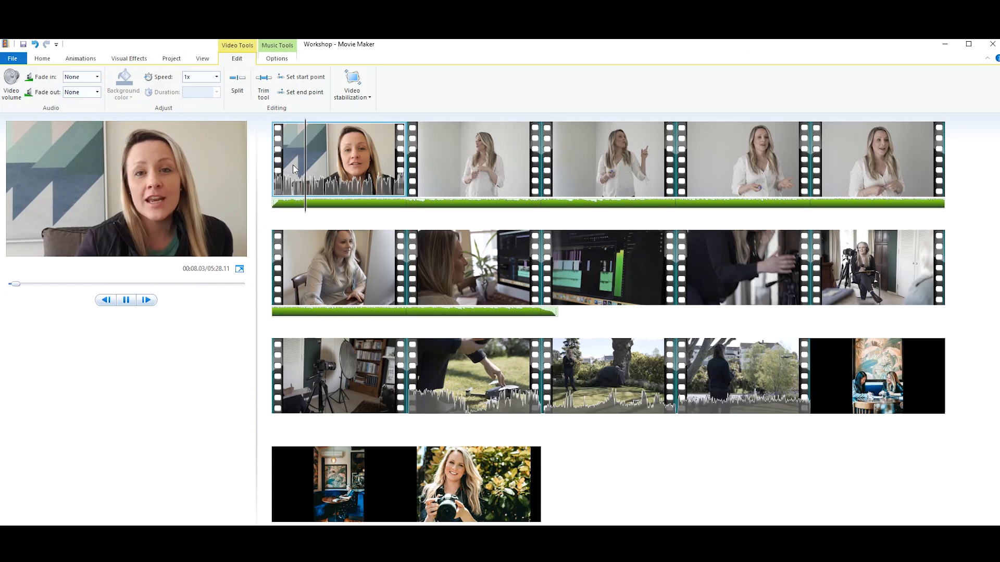
pyautogui.press('space')
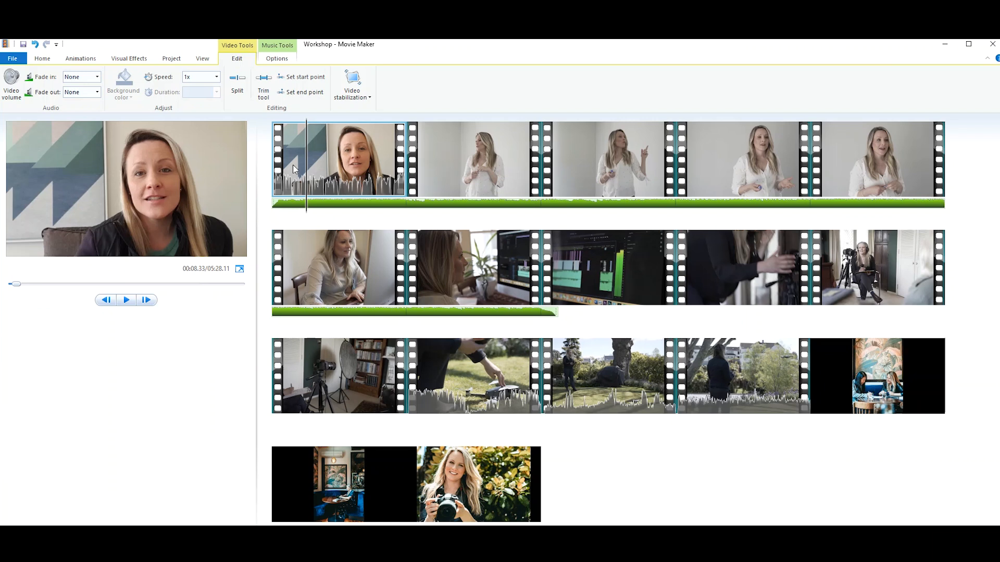
pyautogui.press('Home')
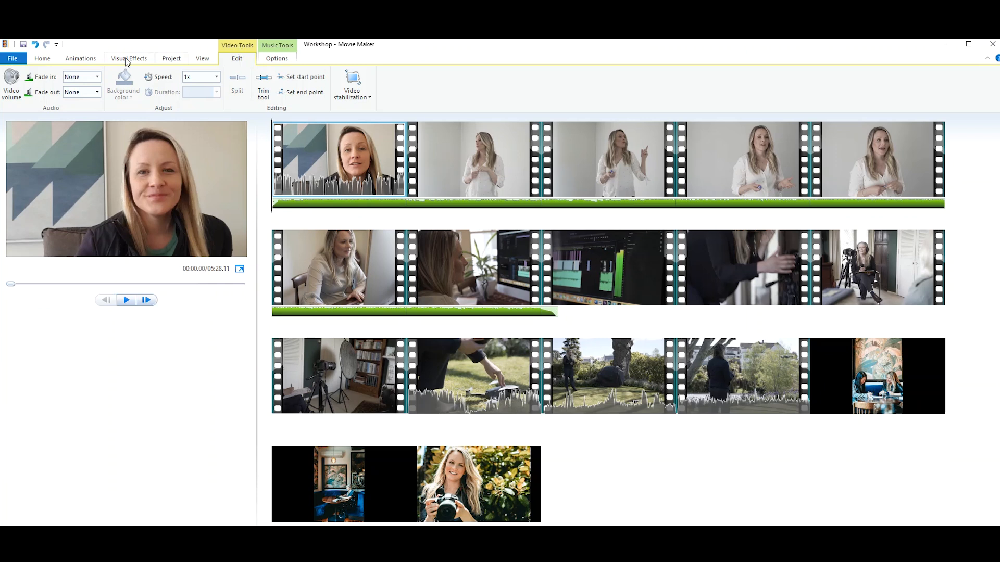
# Step: Examine the talking-head clip's video volume and its audio fade-in choices
pyautogui.click(5, 88)
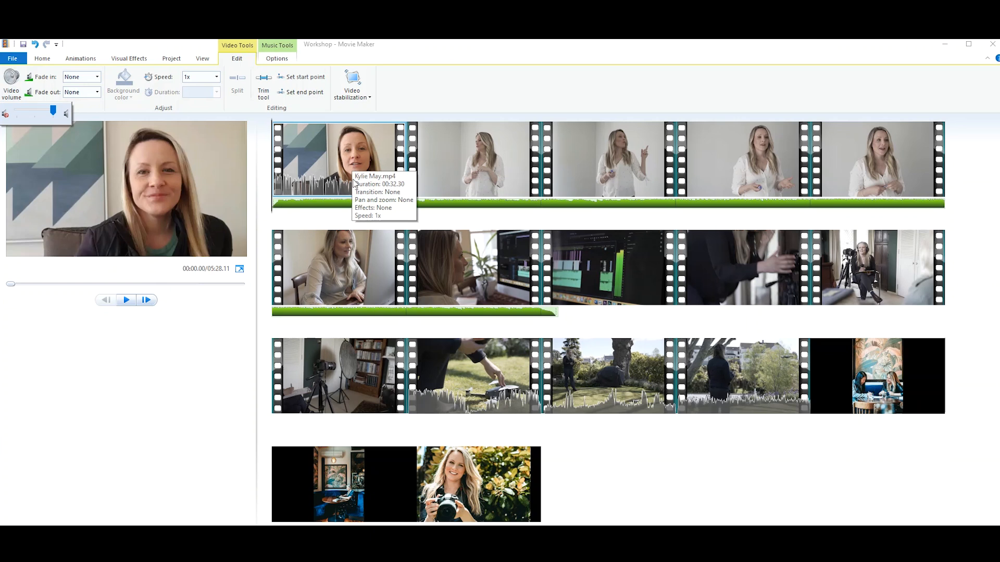
pyautogui.moveTo(53, 111)
pyautogui.mouseDown()
pyautogui.moveTo(4, 115)
pyautogui.moveTo(55, 115)
pyautogui.mouseUp()
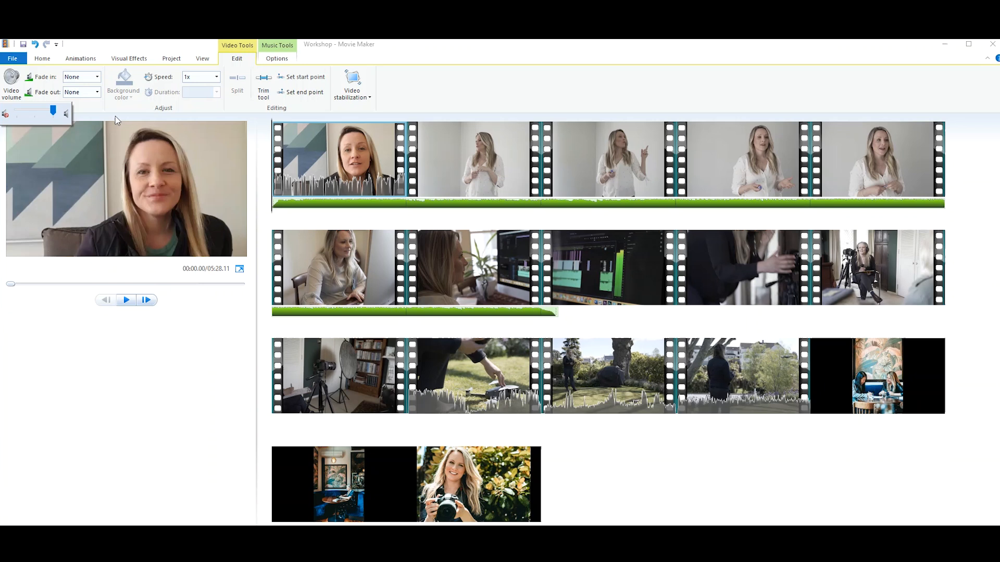
pyautogui.click(99, 77)
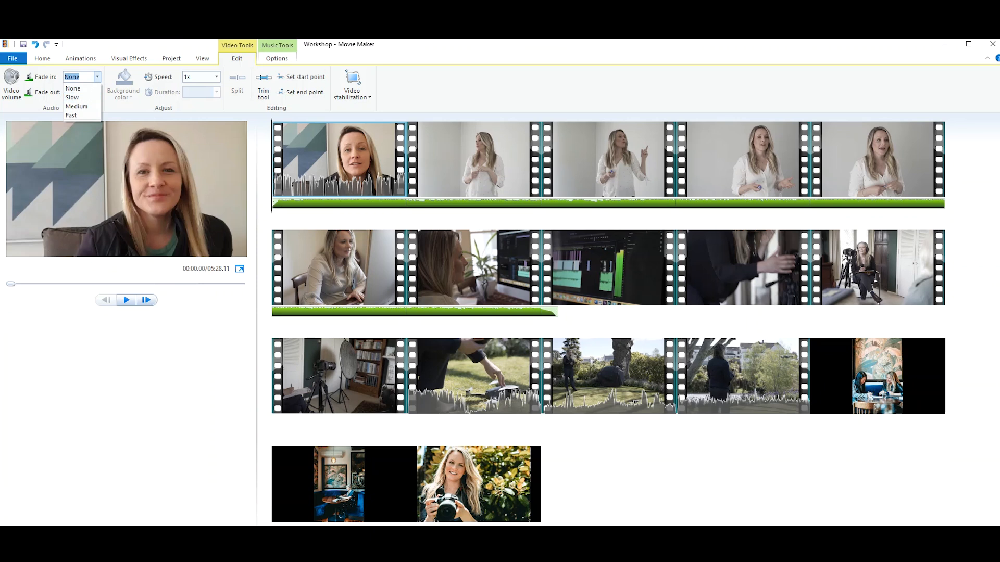
pyautogui.click(226, 43)
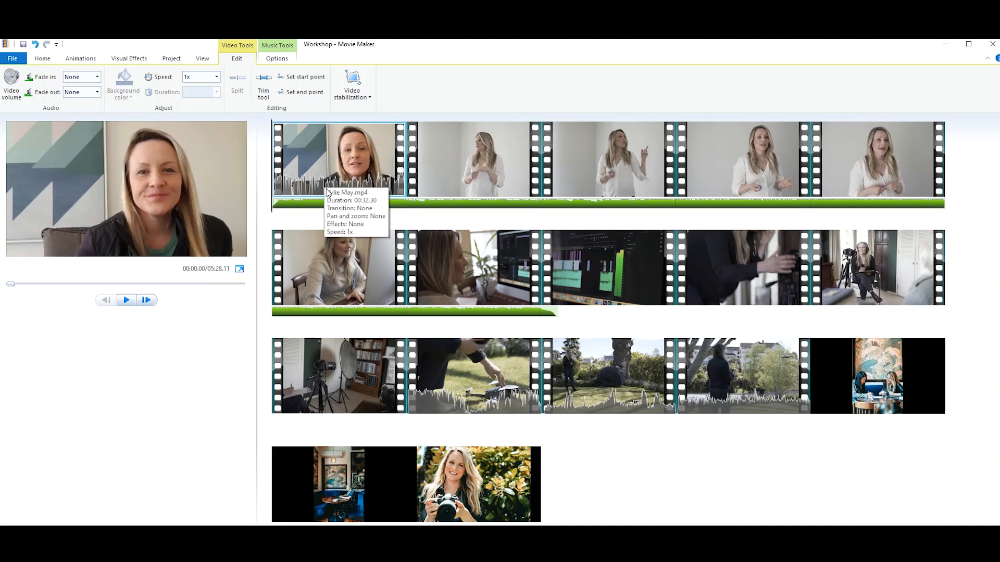
# Step: Check the music track's volume level and the project's audio emphasis options
pyautogui.click(310, 209)
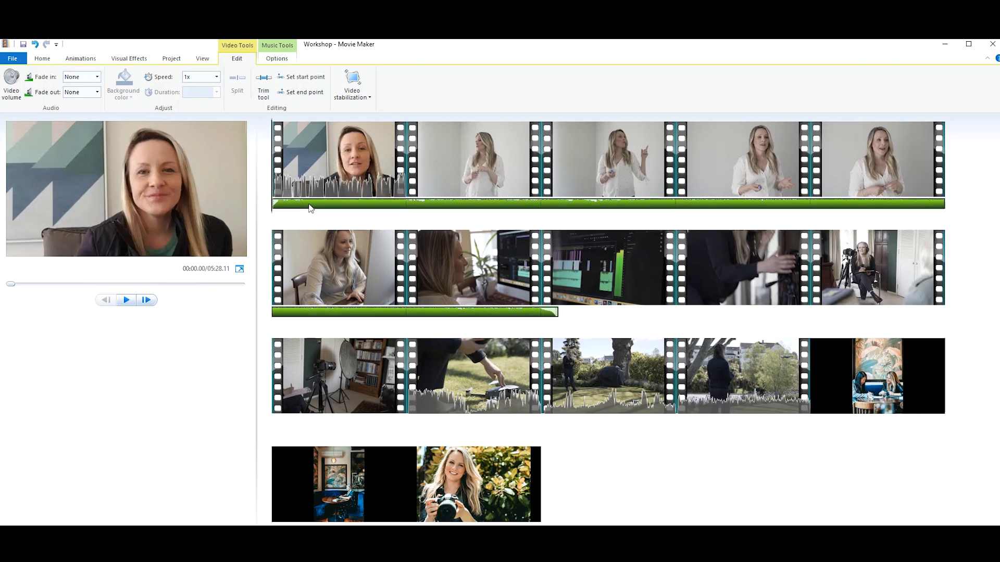
pyautogui.click(285, 47)
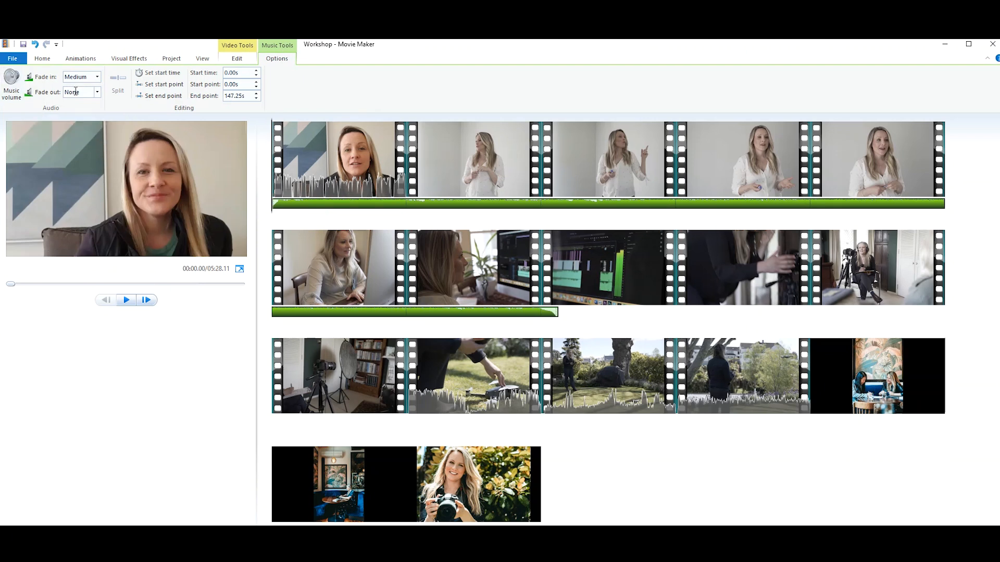
pyautogui.click(7, 83)
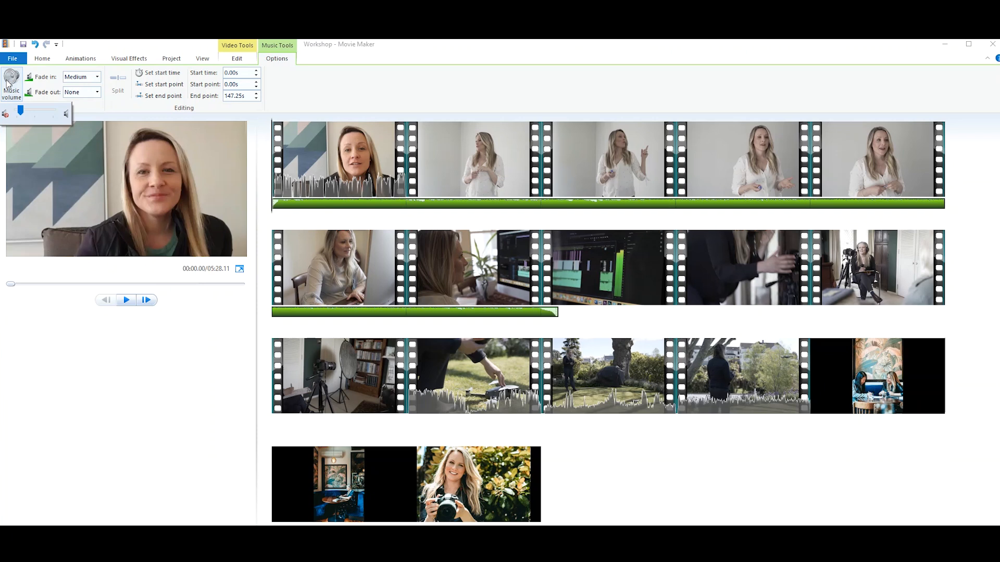
pyautogui.click(7, 81)
pyautogui.click(170, 61)
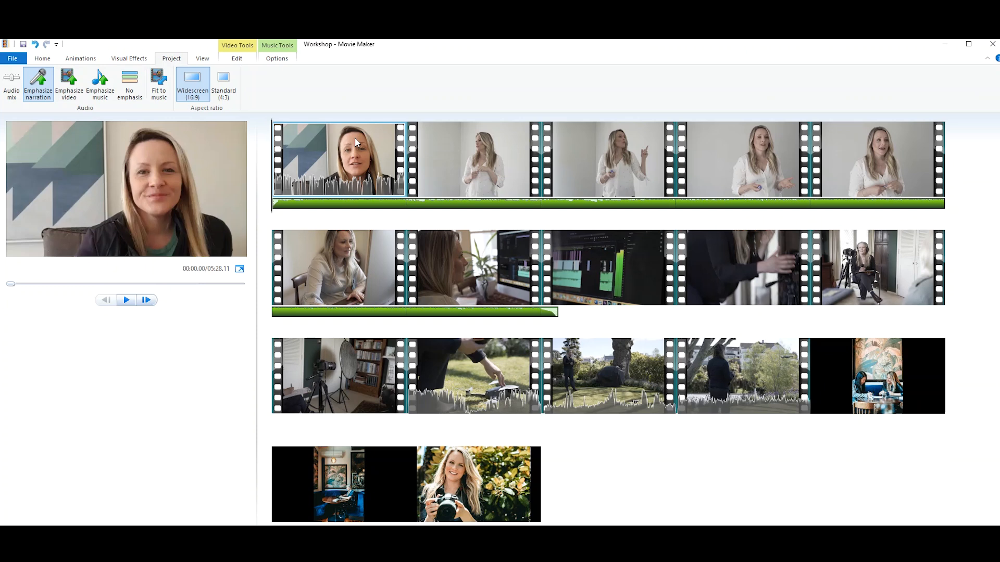
pyautogui.click(366, 232)
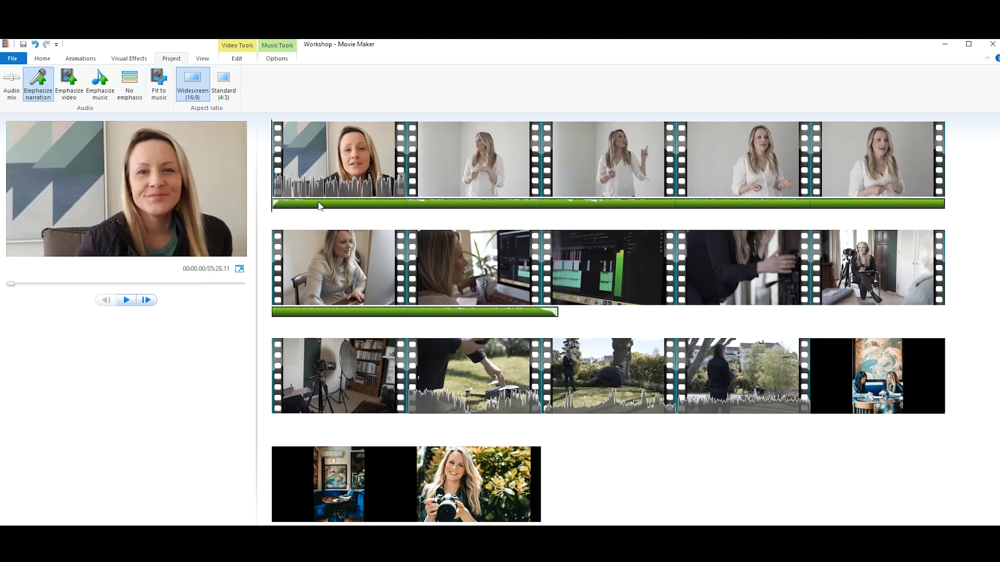
# Step: Move the music track along the storyboard so it starts at about 42.53 s, under the third clip
pyautogui.moveTo(320, 205); pyautogui.dragTo(464, 208)
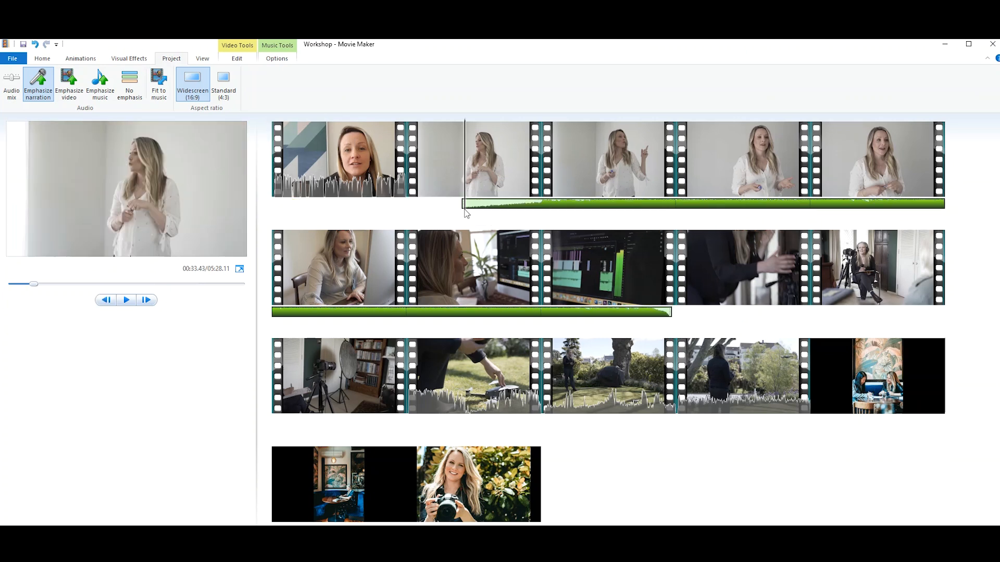
pyautogui.click(492, 206)
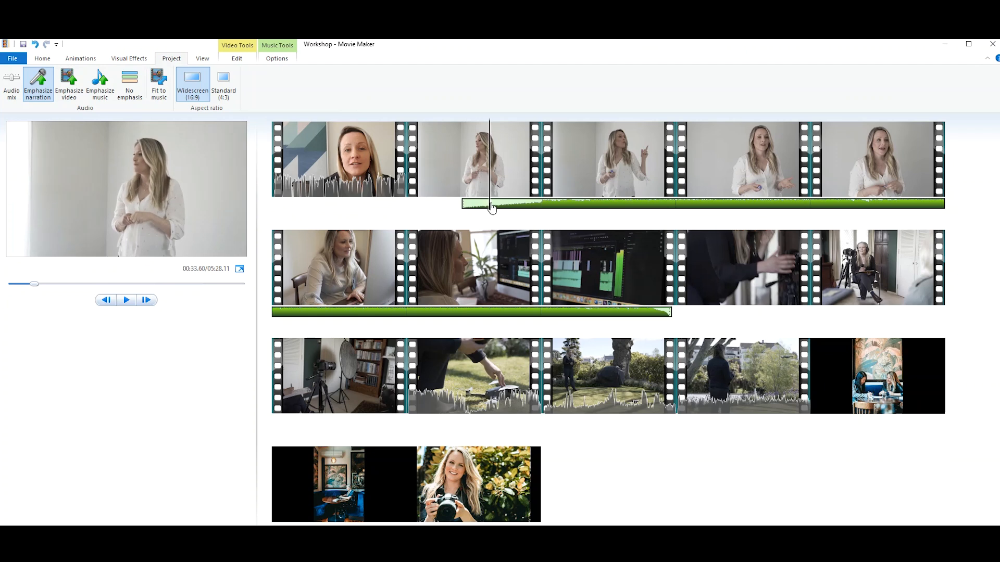
pyautogui.doubleClick(532, 210)
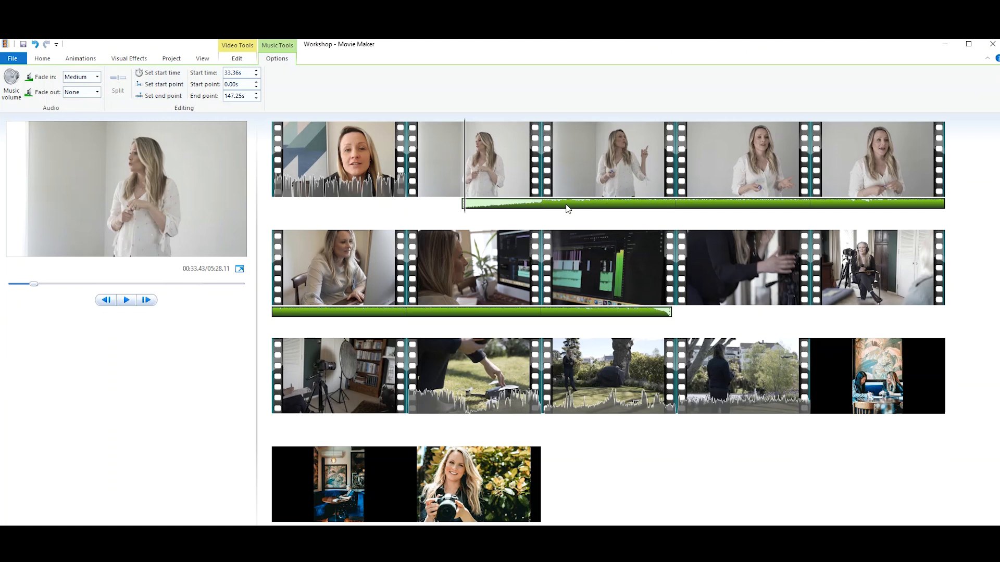
pyautogui.moveTo(565, 205); pyautogui.dragTo(706, 205)
# Step: Split the music track at about 58.50 s, under the fourth clip
pyautogui.click(603, 151)
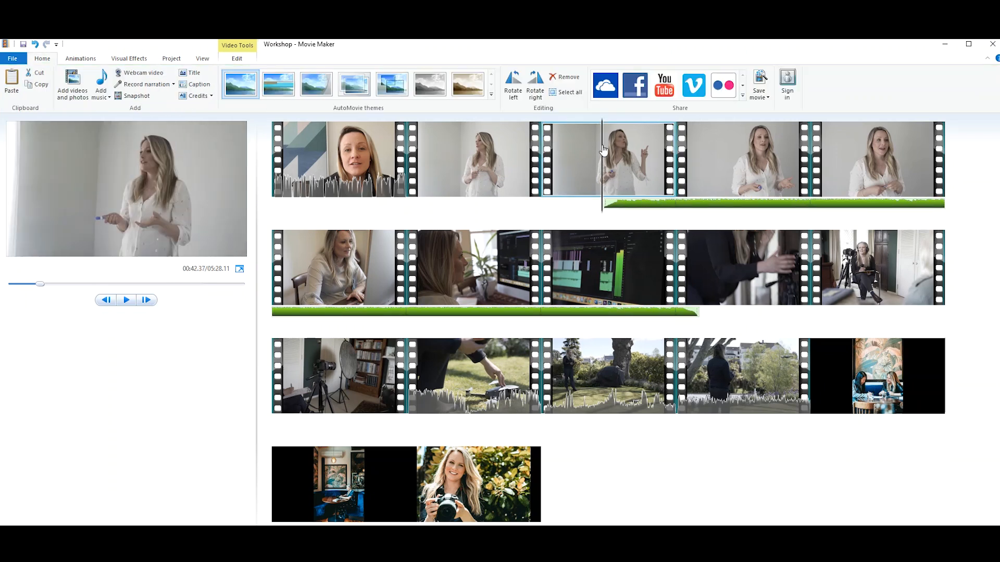
pyautogui.moveTo(602, 150); pyautogui.dragTo(815, 191)
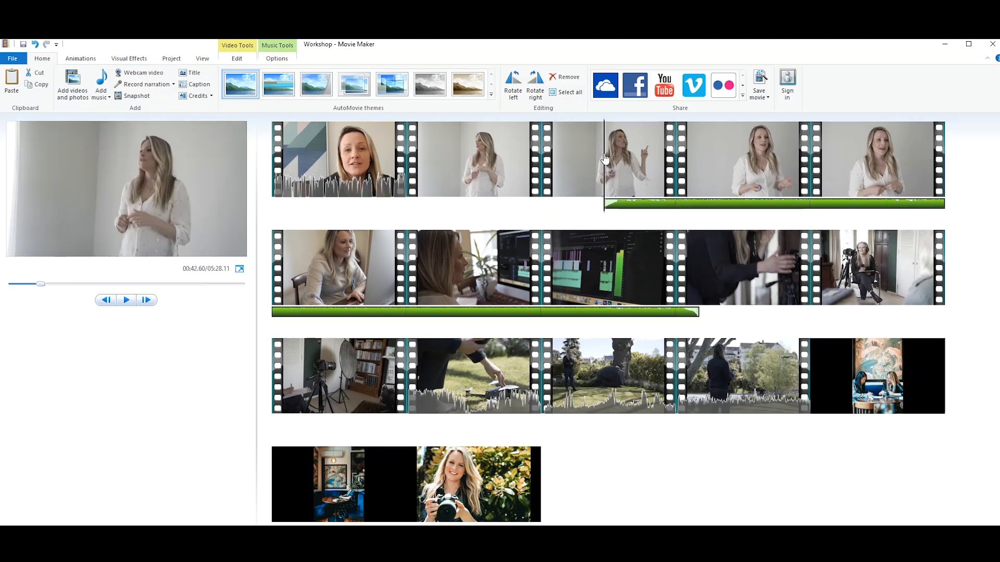
pyautogui.moveTo(678, 158); pyautogui.dragTo(761, 172)
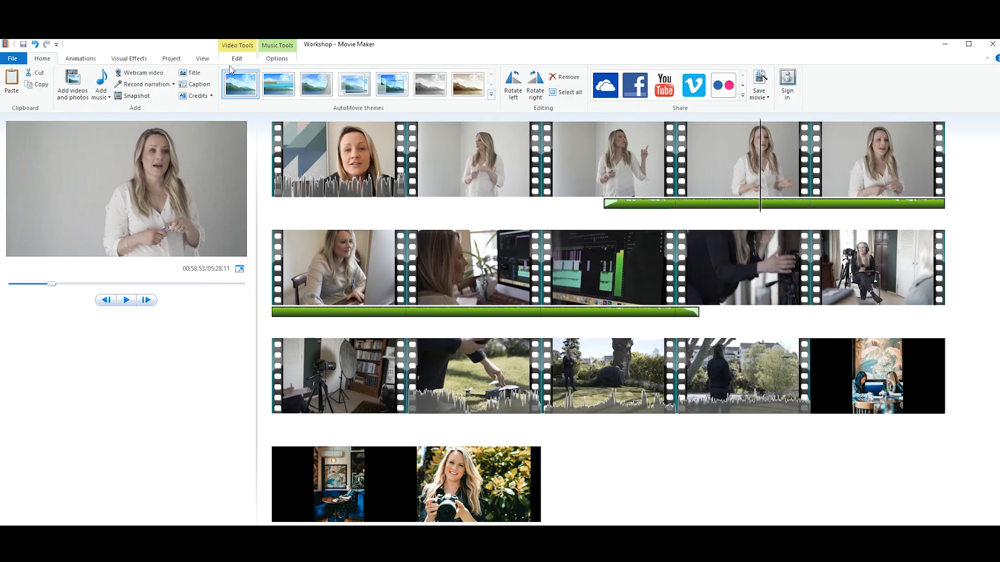
pyautogui.click(275, 46)
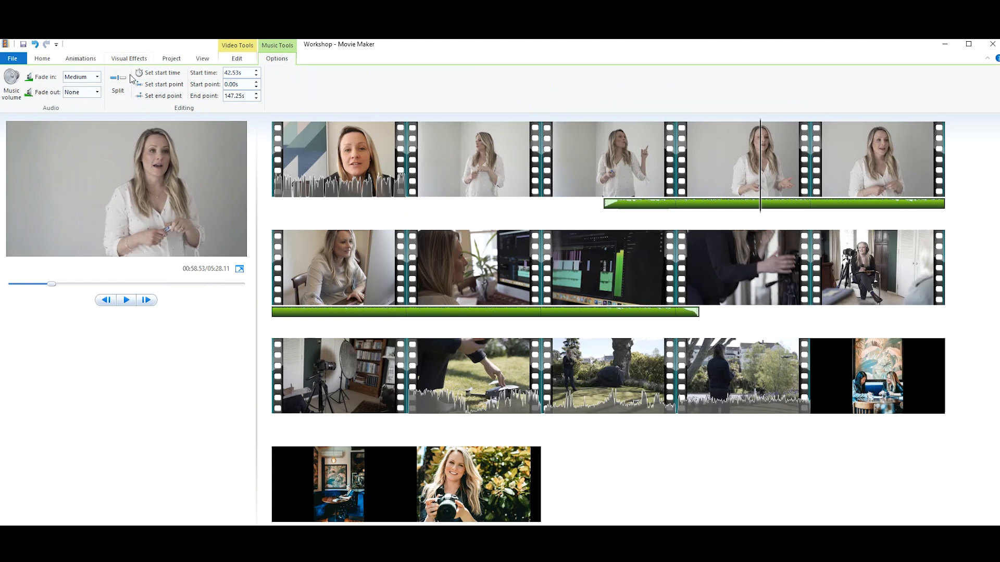
pyautogui.click(118, 82)
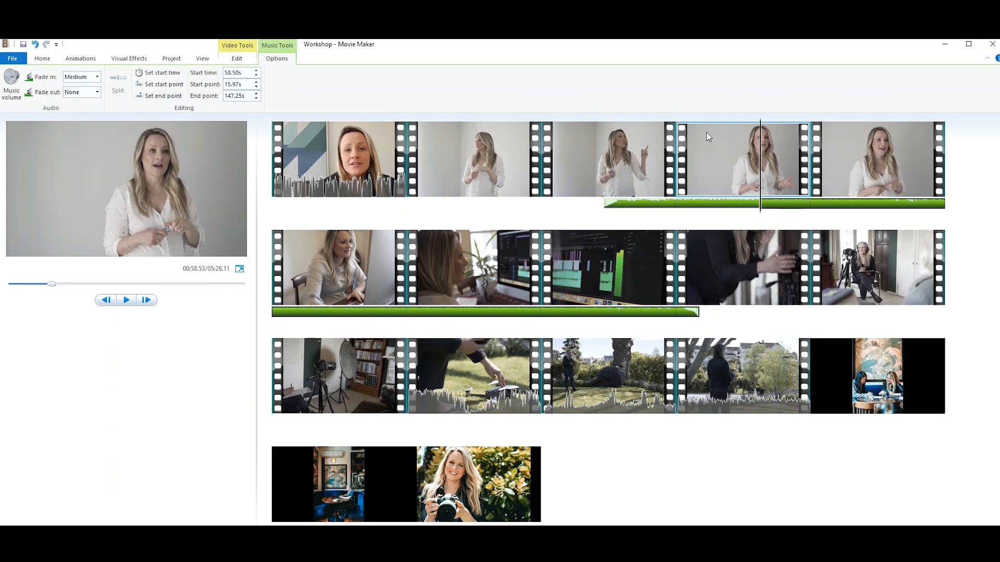
# Step: Remove the front piece of the split music track and start the remaining music at 0.00 s
pyautogui.click(577, 151)
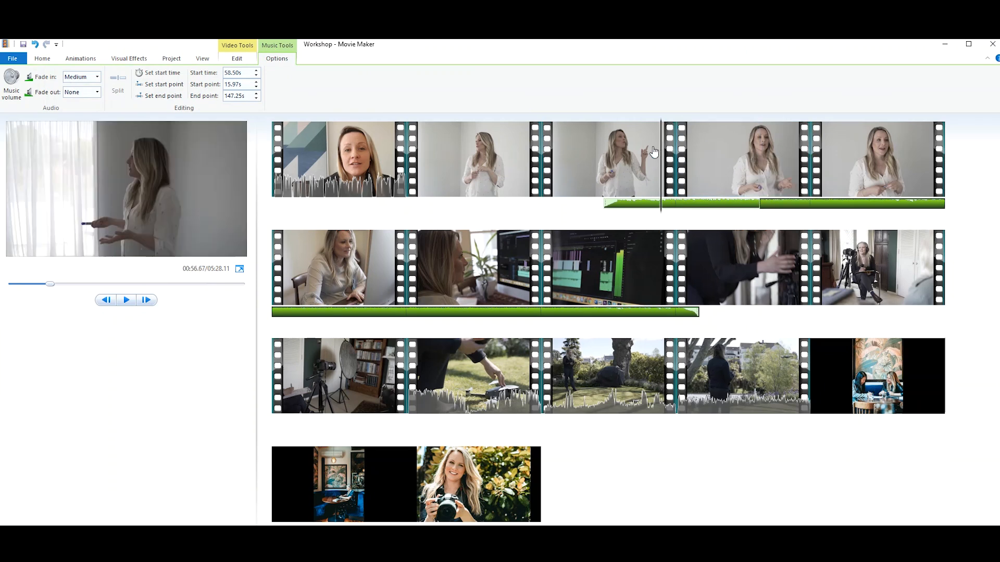
pyautogui.click(730, 205)
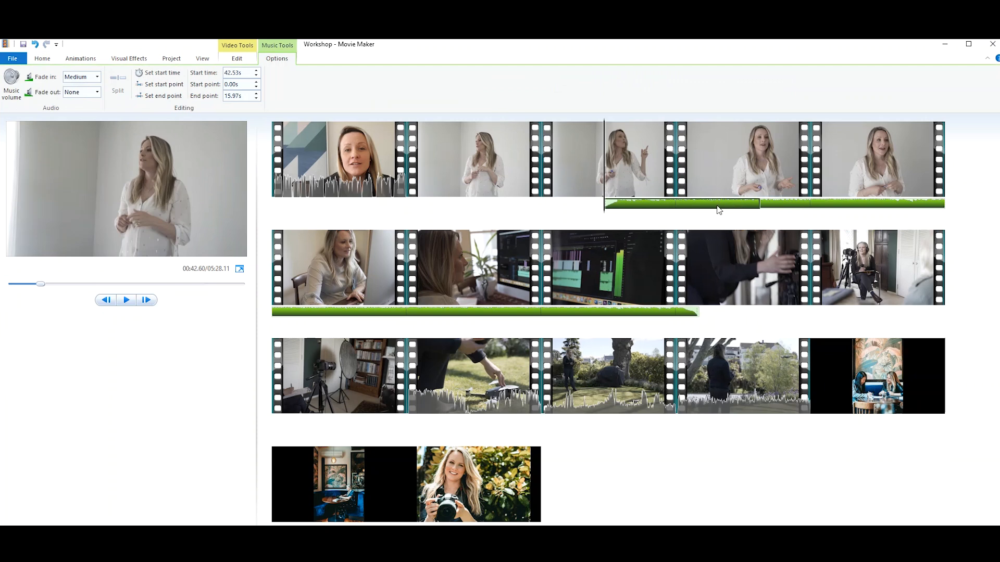
pyautogui.rightClick(719, 209)
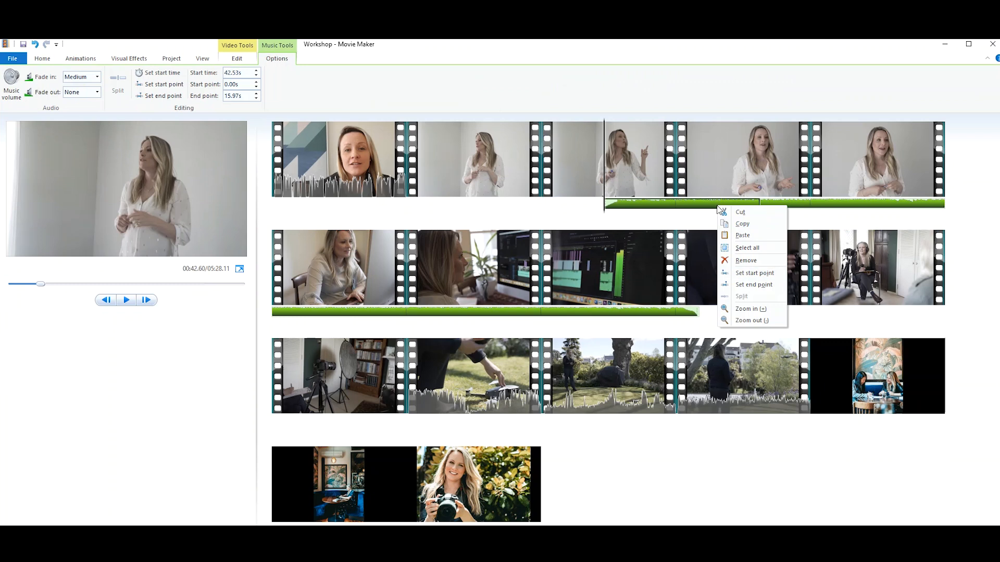
pyautogui.click(759, 260)
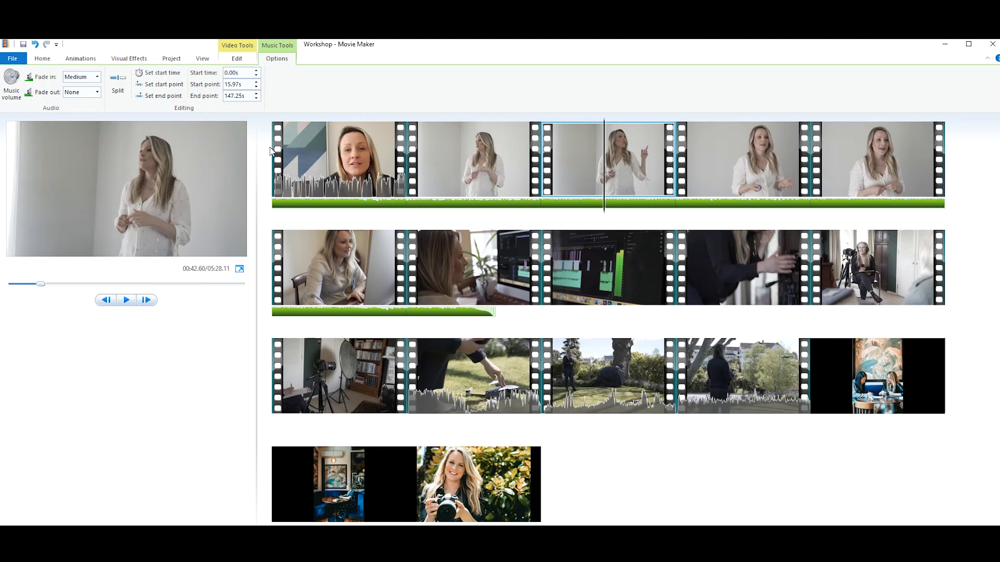
# Step: Play the project briefly from about 00:42 and again from the beginning to hear the repositioned music
pyautogui.press('space')
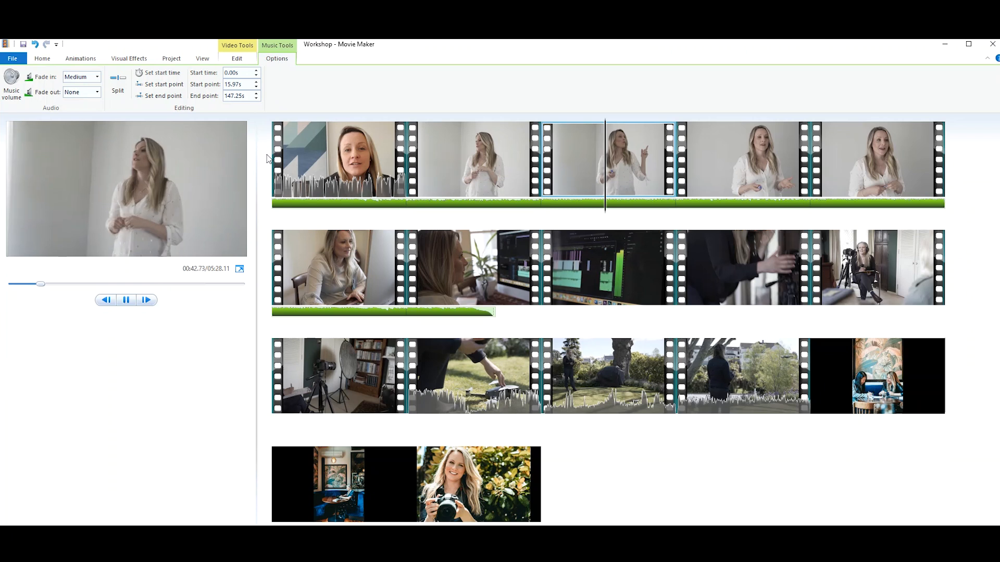
pyautogui.press('space')
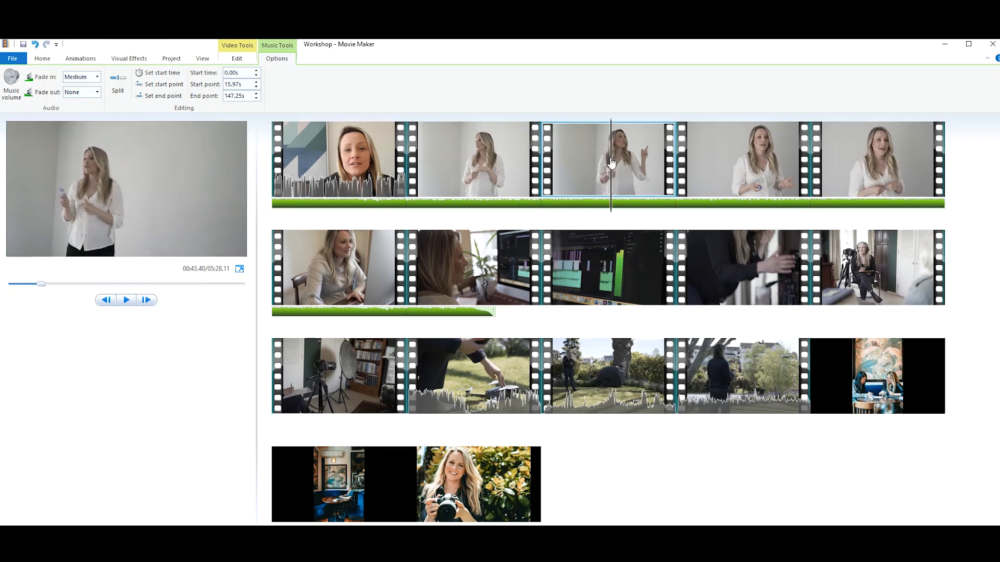
pyautogui.moveTo(611, 161); pyautogui.dragTo(259, 145)
pyautogui.press('space')
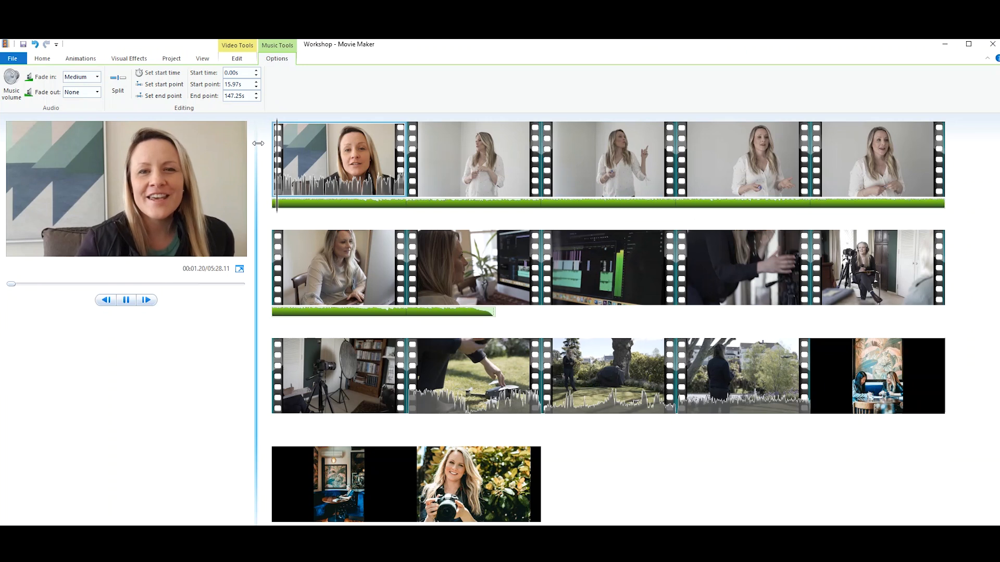
# Step: Try the None and Medium fade-in settings on the remaining music track
pyautogui.click(320, 205)
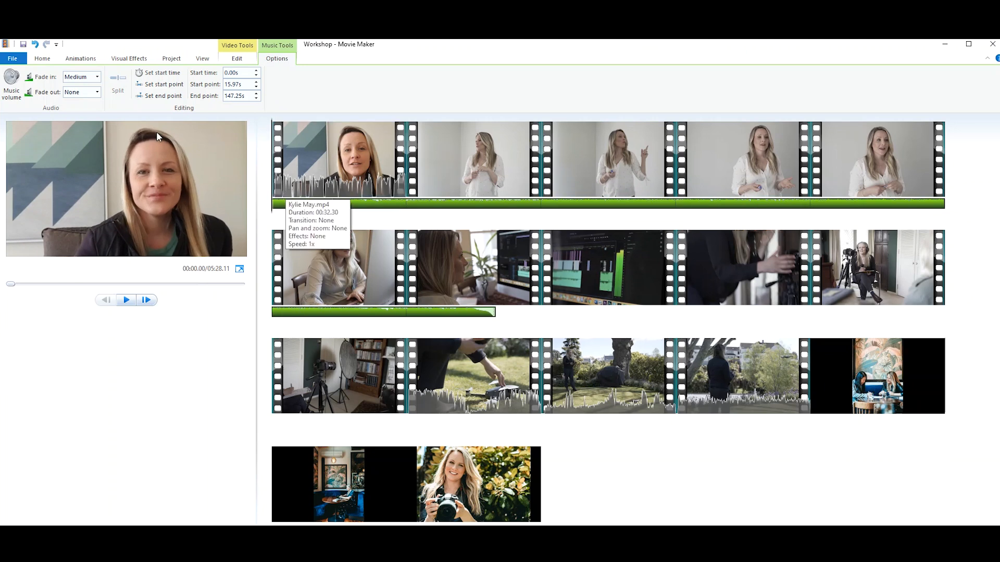
pyautogui.click(97, 77)
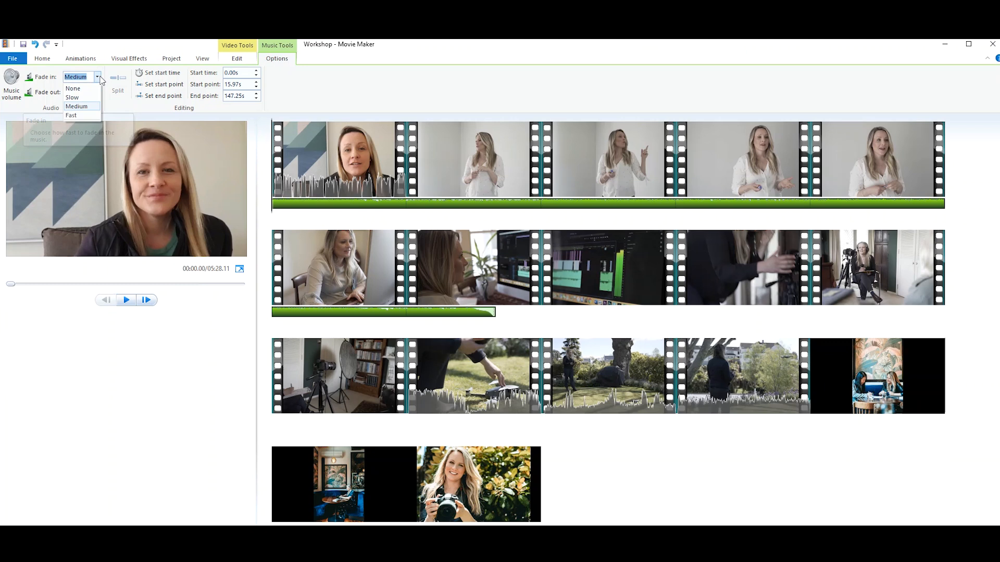
pyautogui.click(97, 77)
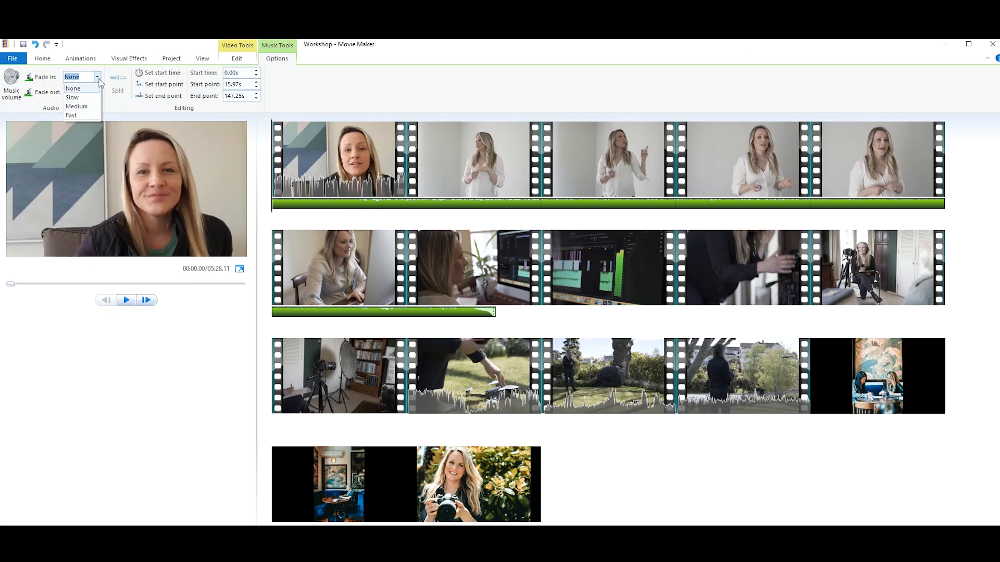
pyautogui.click(91, 103)
pyautogui.click(302, 202)
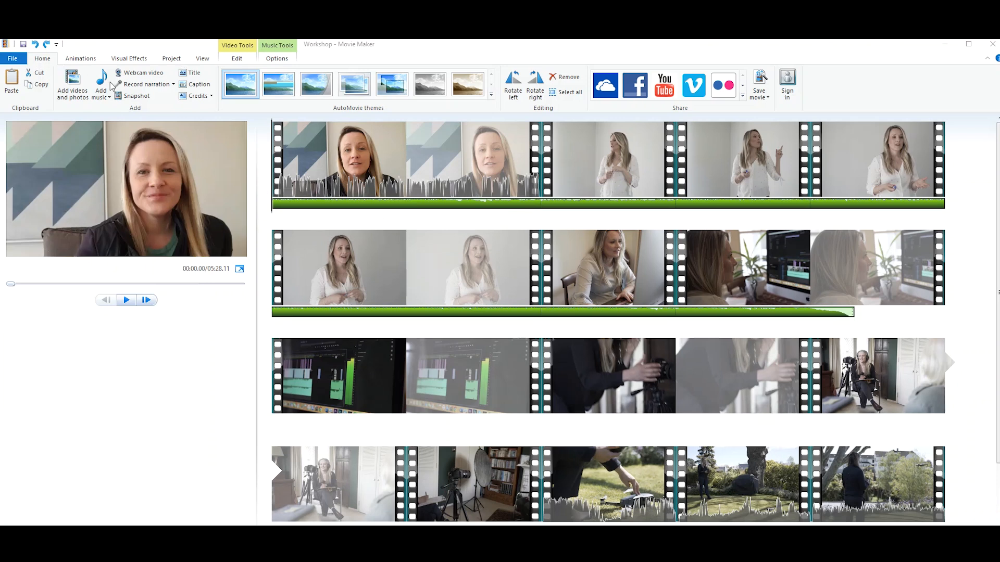
# Step: Record about five seconds of narration from the start of the project and save it in the Audio folder
pyautogui.click(137, 90)
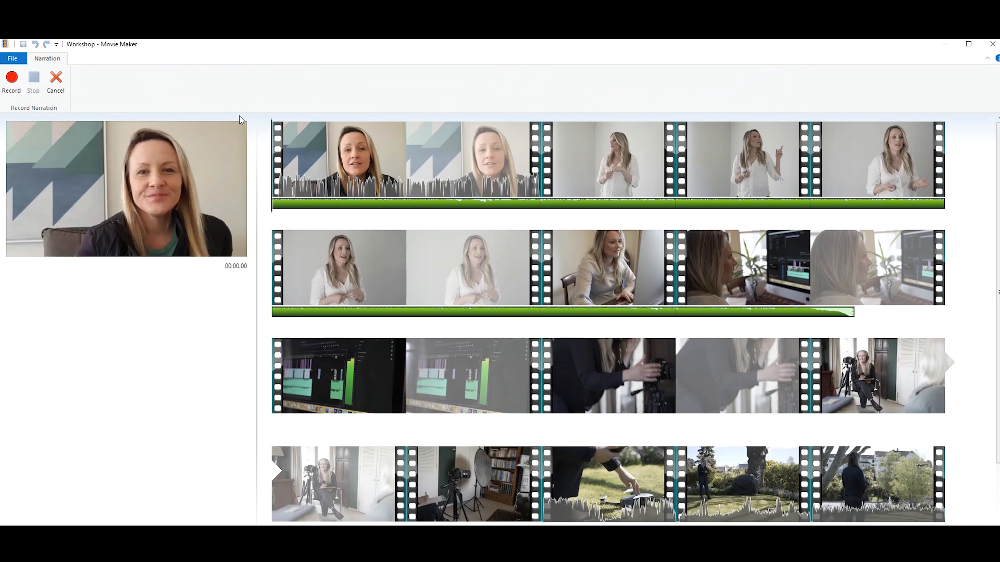
pyautogui.click(17, 82)
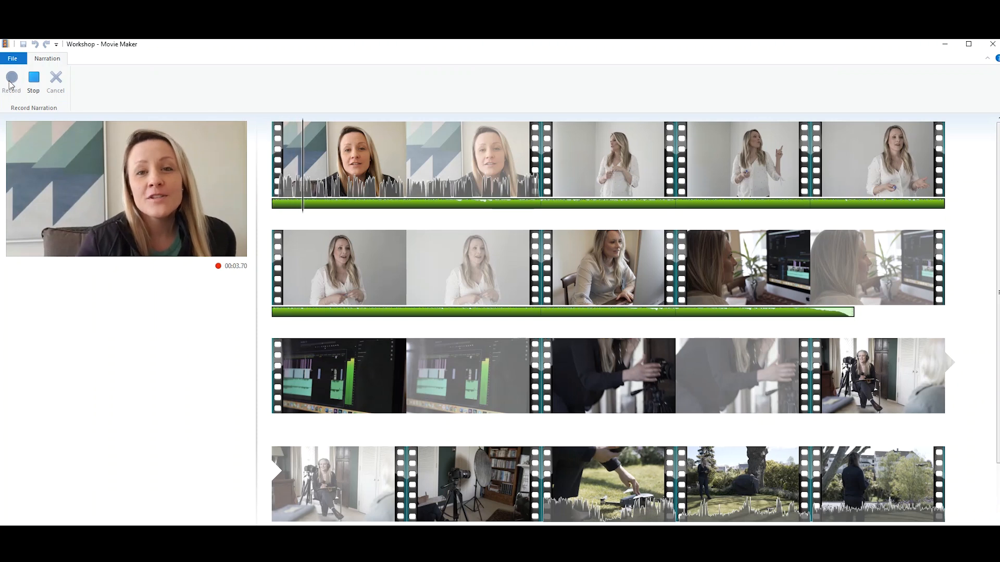
pyautogui.click(33, 79)
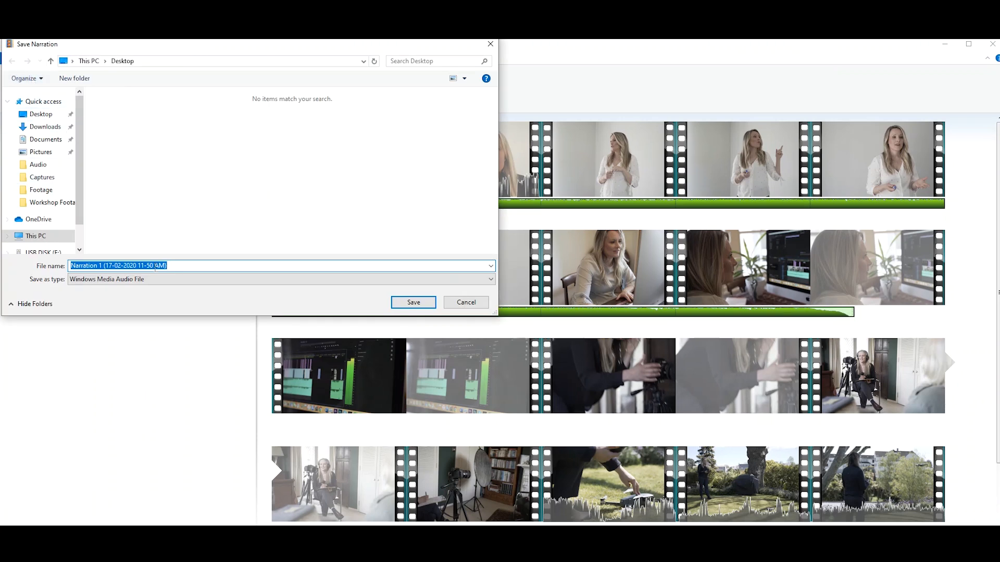
pyautogui.click(47, 202)
pyautogui.click(28, 165)
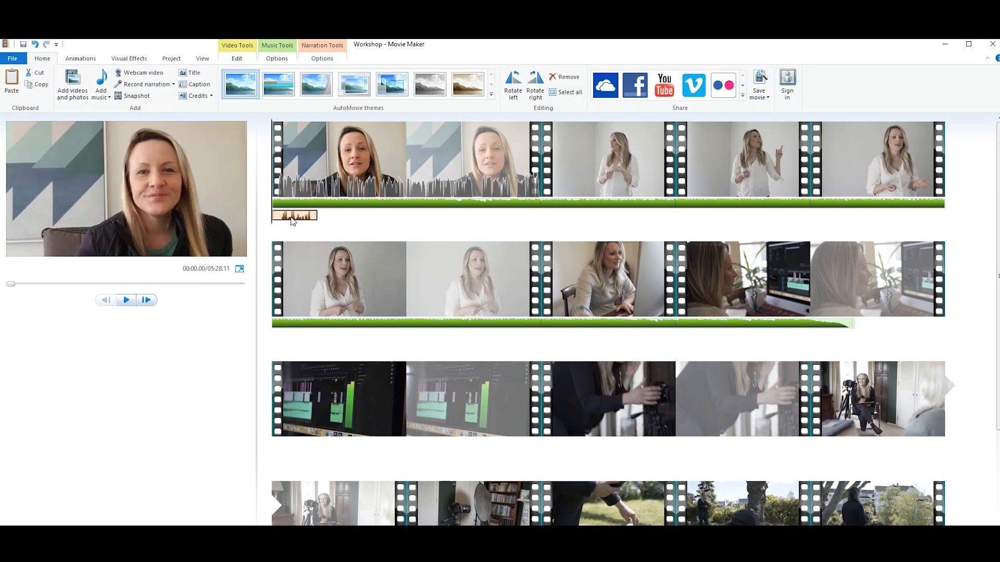
# Step: Play back the opening seconds to hear the recorded narration, and return to its start
pyautogui.press('space')
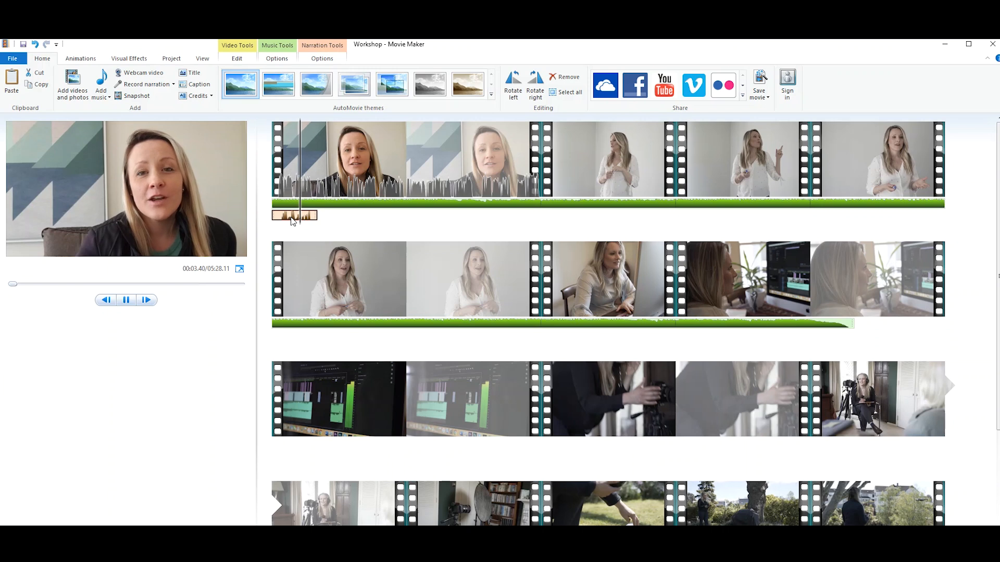
pyautogui.press('space')
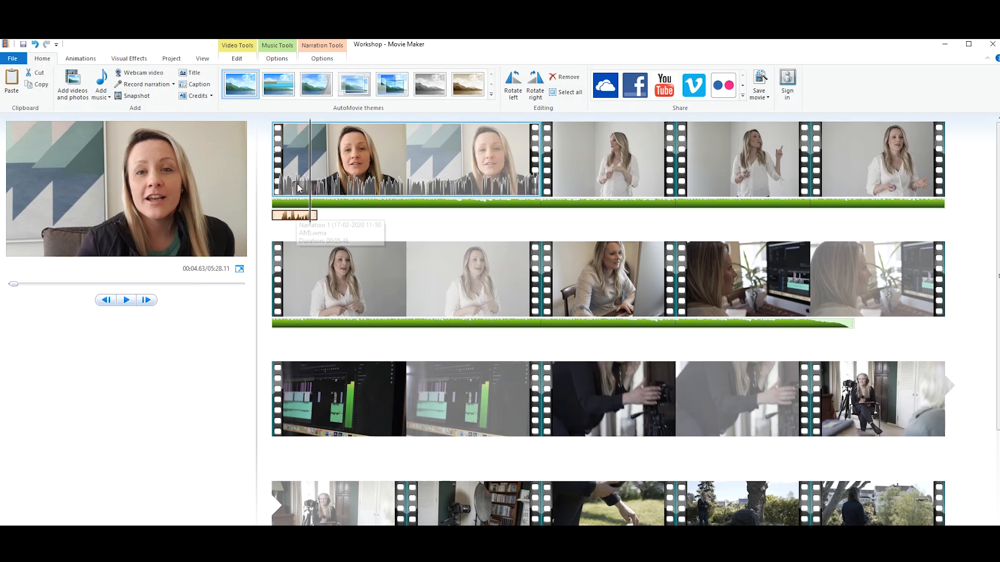
pyautogui.click(293, 215)
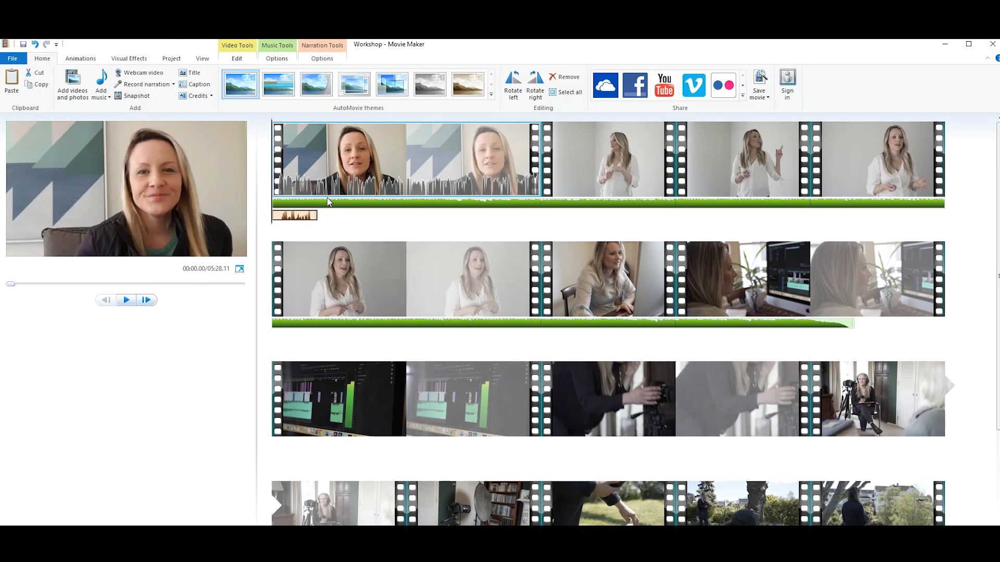
# Step: Raise the recorded narration's volume and move its clip over the second video clip, to a start time of 33.59 s
pyautogui.doubleClick(300, 219)
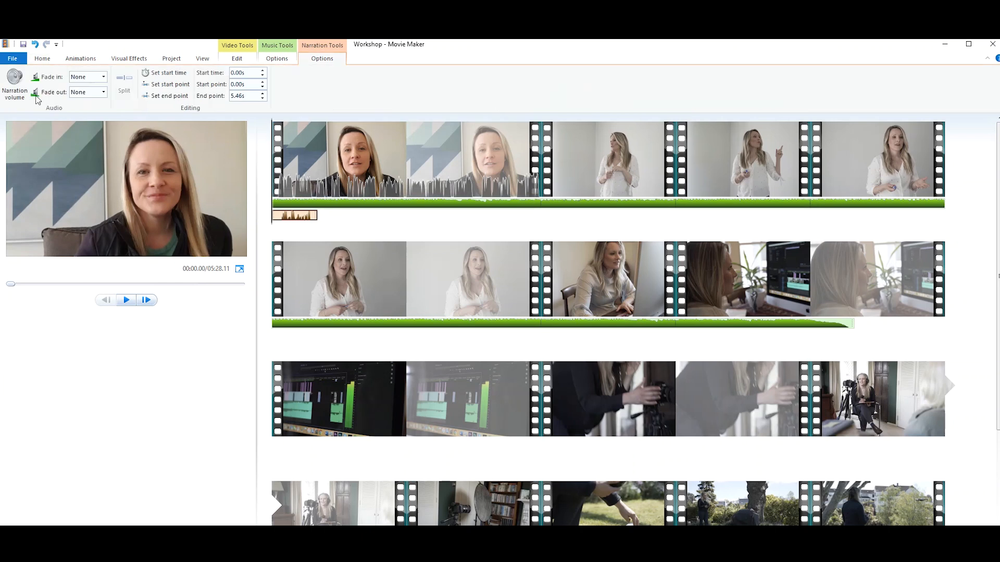
pyautogui.click(10, 86)
pyautogui.moveTo(36, 114); pyautogui.dragTo(65, 115)
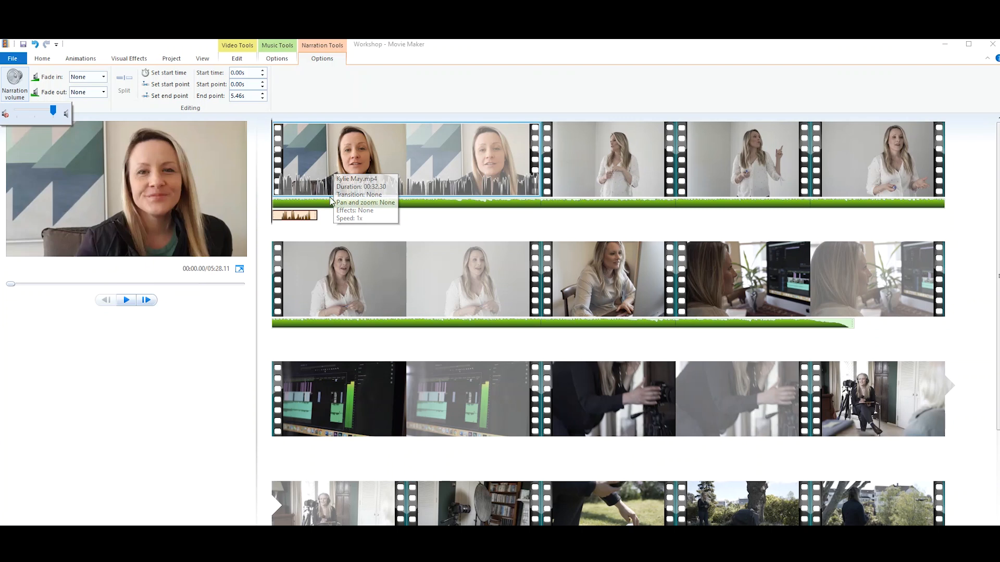
pyautogui.moveTo(296, 217); pyautogui.dragTo(612, 219)
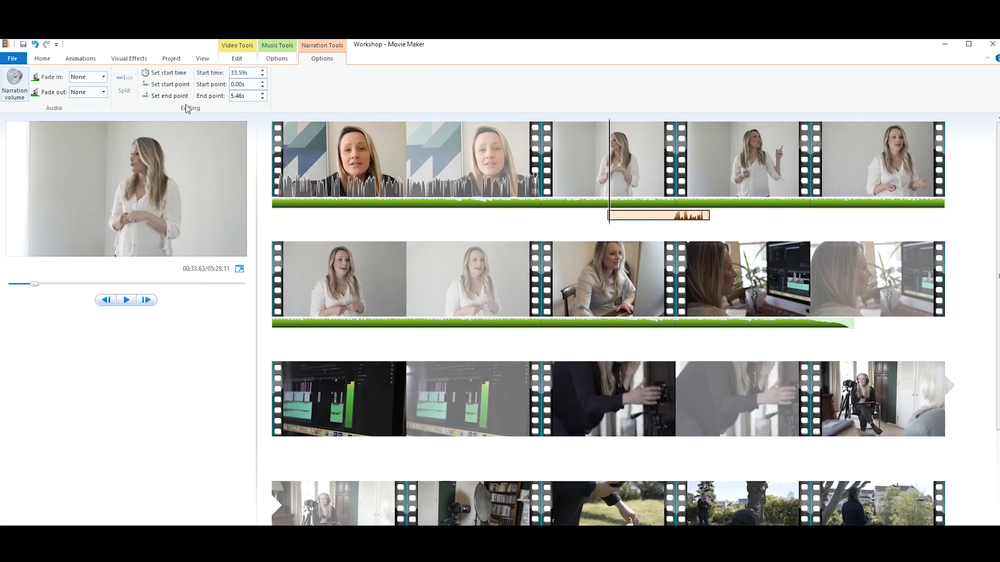
# Step: Try adding the bensound-creativeminds track from the Audio folder as music at the current point, and undo the addition
pyautogui.click(43, 60)
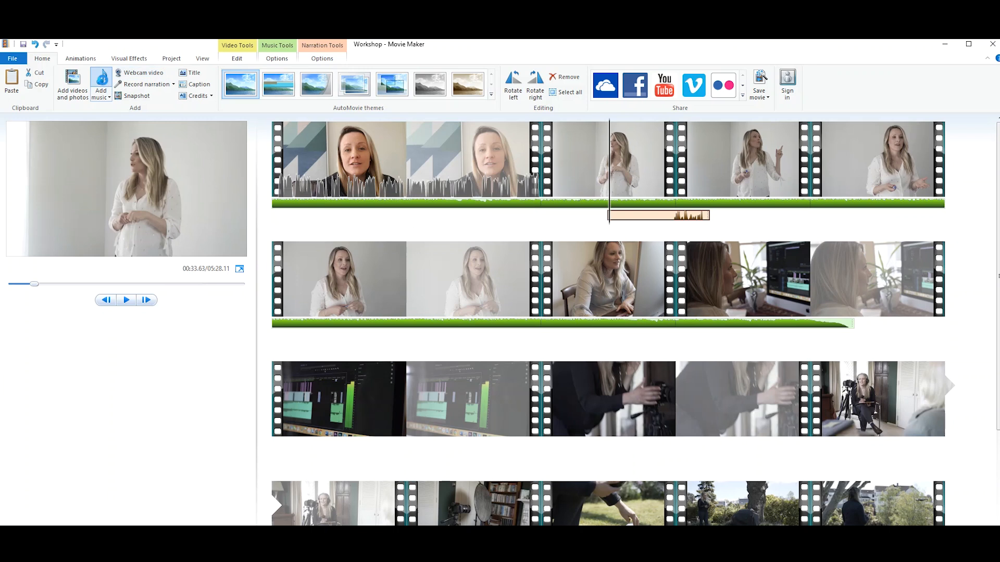
pyautogui.click(103, 82)
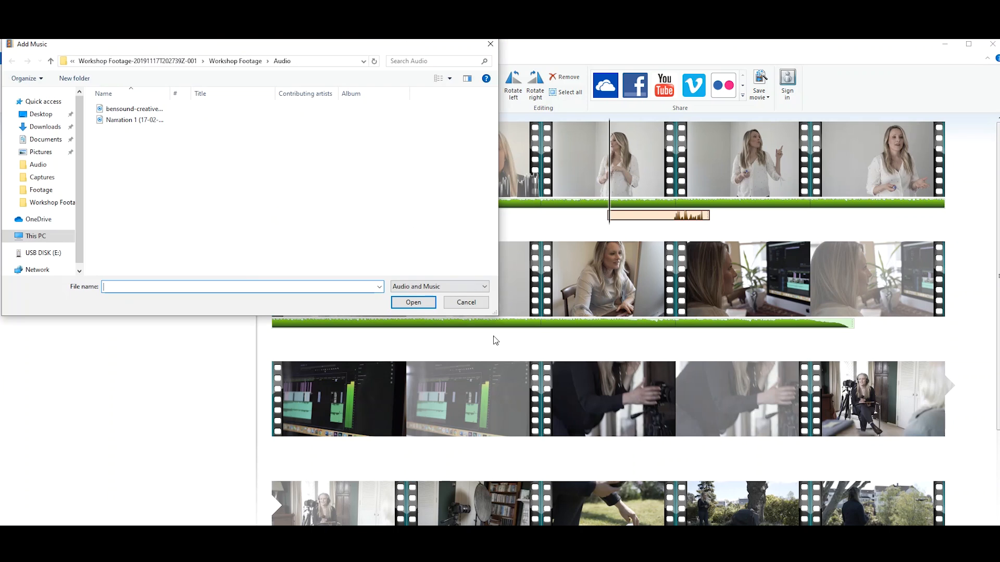
pyautogui.click(465, 303)
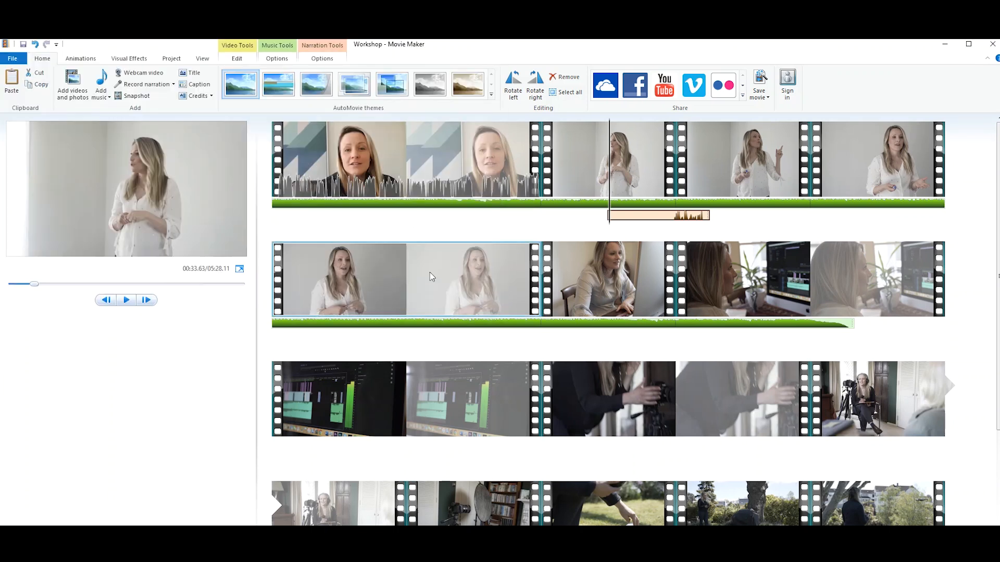
pyautogui.click(101, 97)
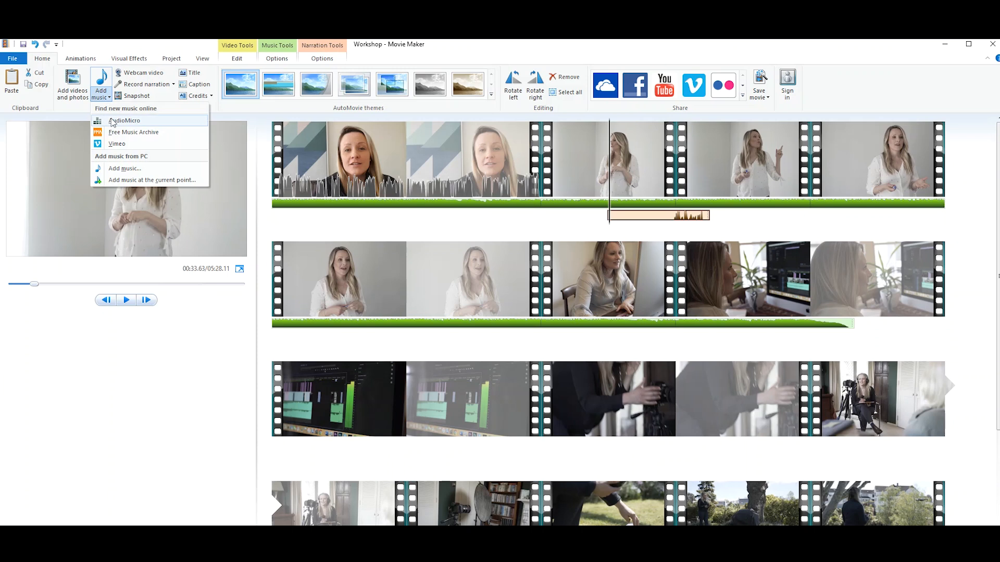
pyautogui.click(127, 181)
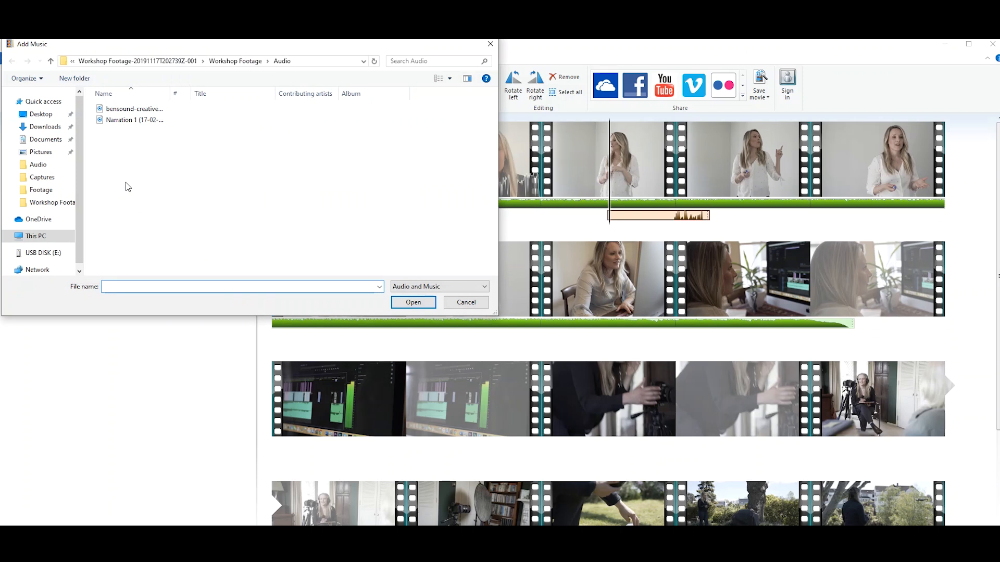
pyautogui.click(135, 110)
pyautogui.click(413, 302)
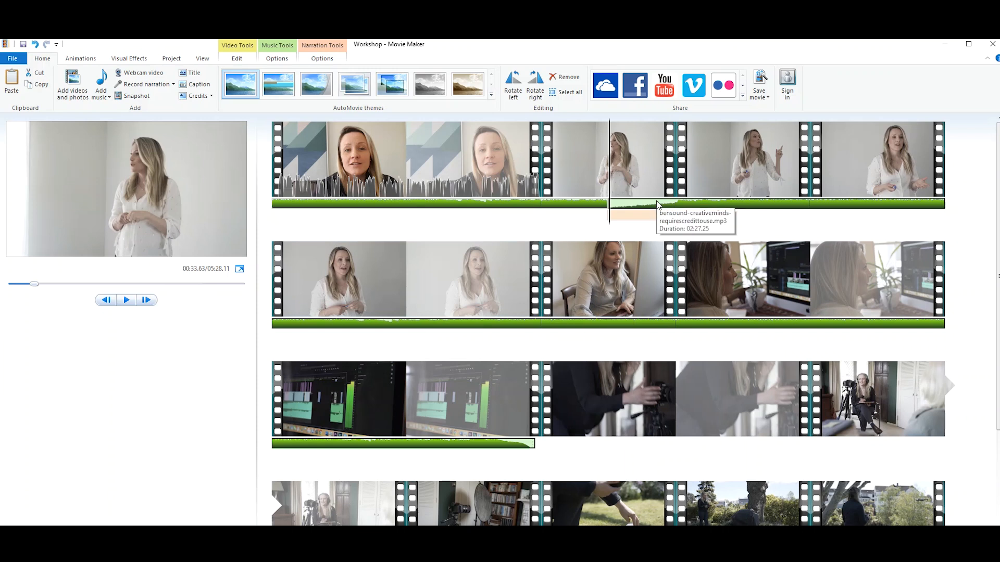
pyautogui.click(35, 45)
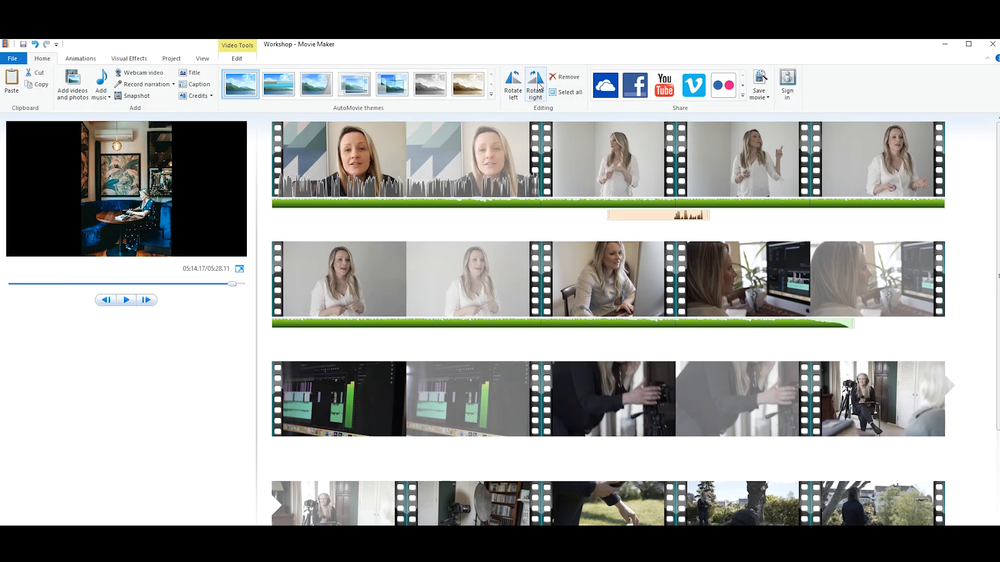
# Step: Rotate the photo of the woman sitting alone in the café upside down and back to upright
pyautogui.scroll(-3, 511, 455)
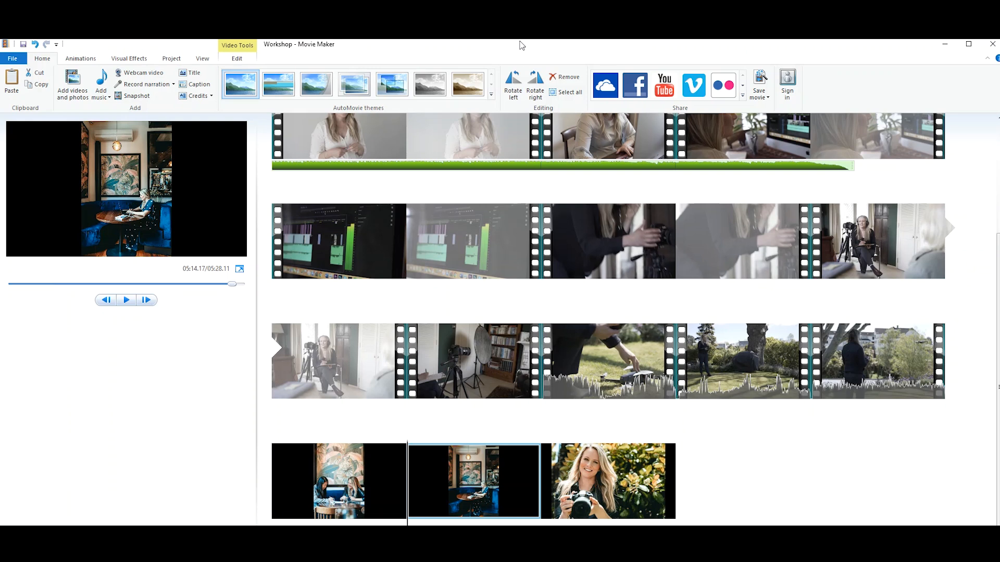
pyautogui.click(544, 90)
pyautogui.click(543, 90)
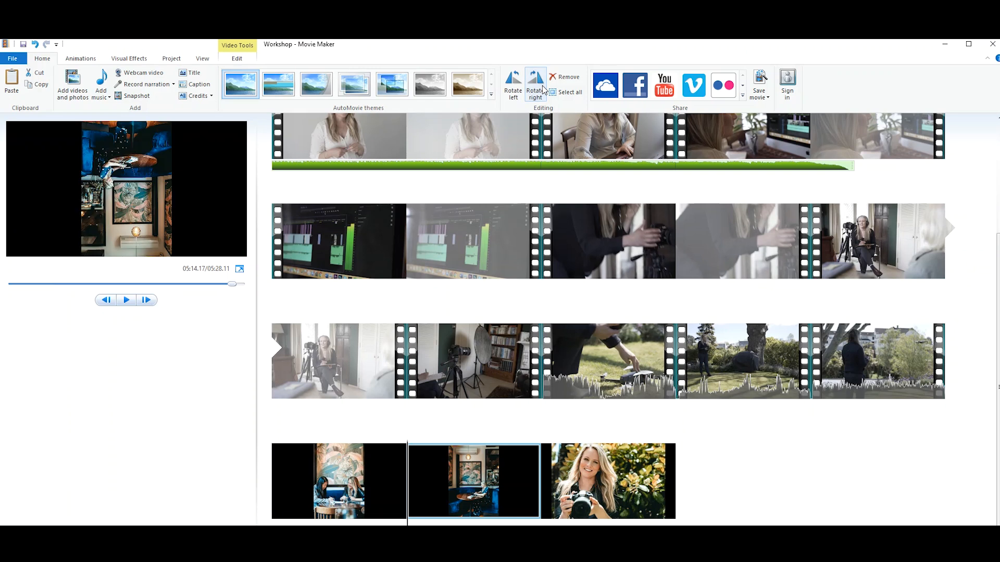
pyautogui.click(543, 90)
pyautogui.click(544, 90)
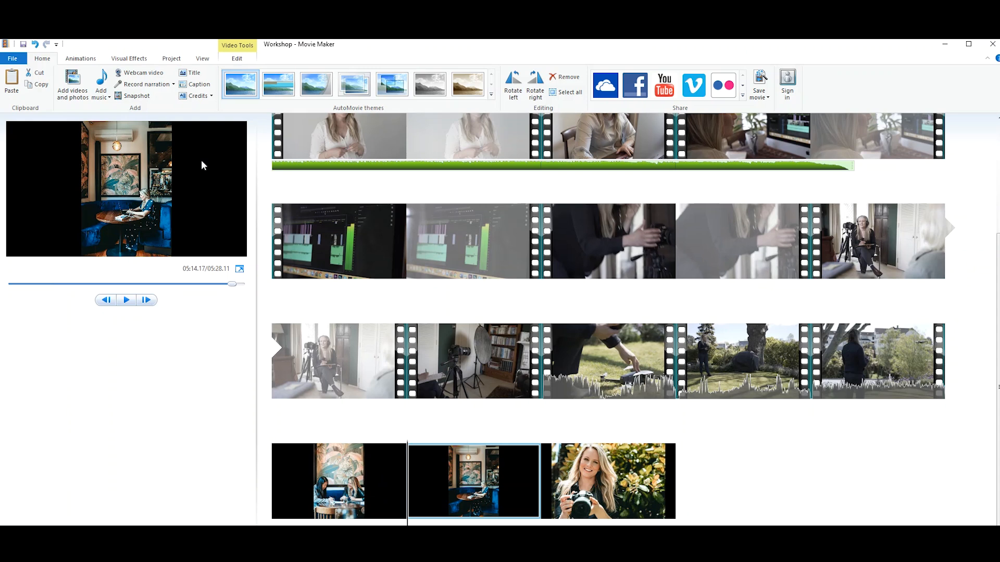
# Step: Return to the project's start, try visual effects on the opening talking-head clip and give it a black-and-white effect
pyautogui.press('Home')
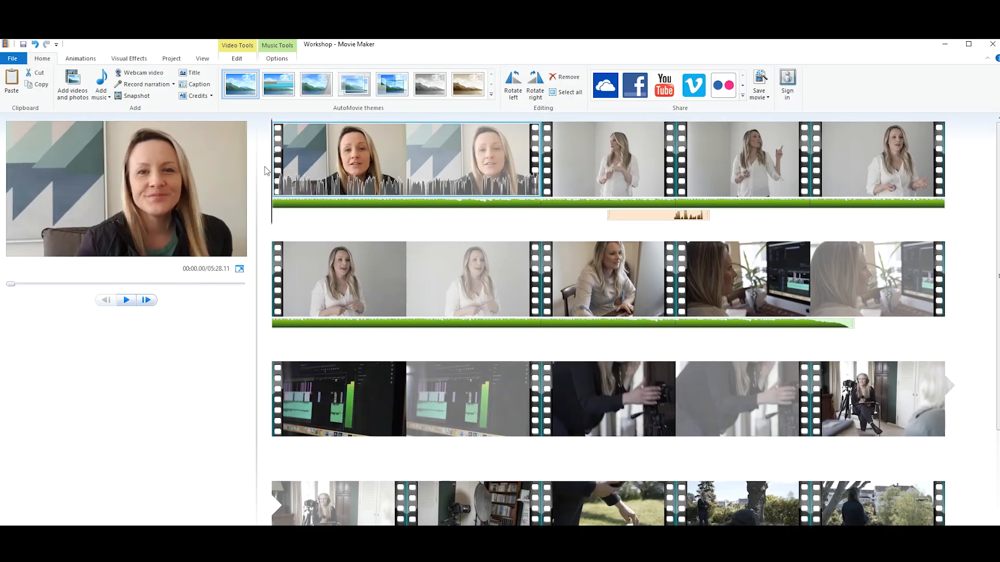
pyautogui.click(129, 58)
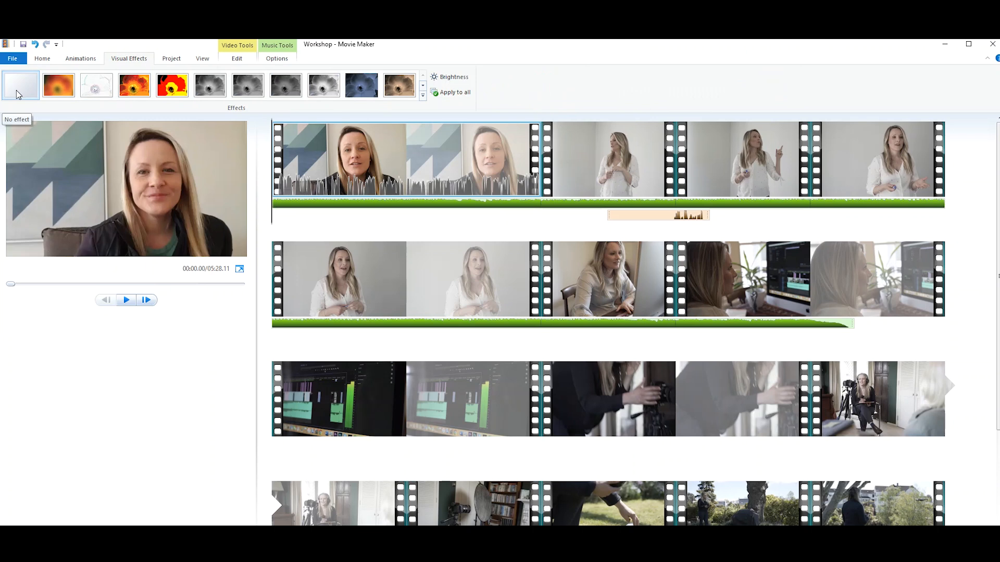
pyautogui.click(57, 91)
pyautogui.press('space')
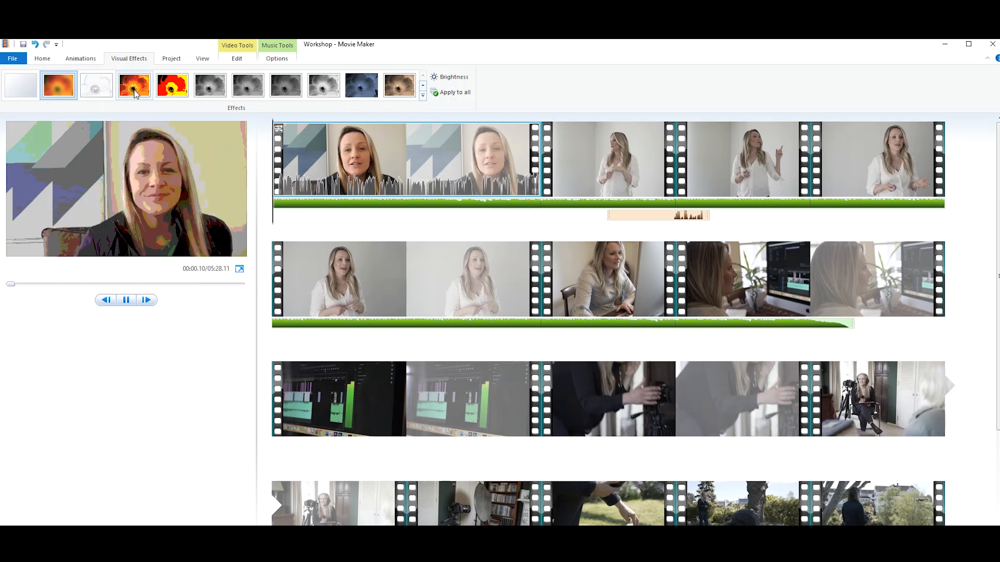
pyautogui.click(216, 88)
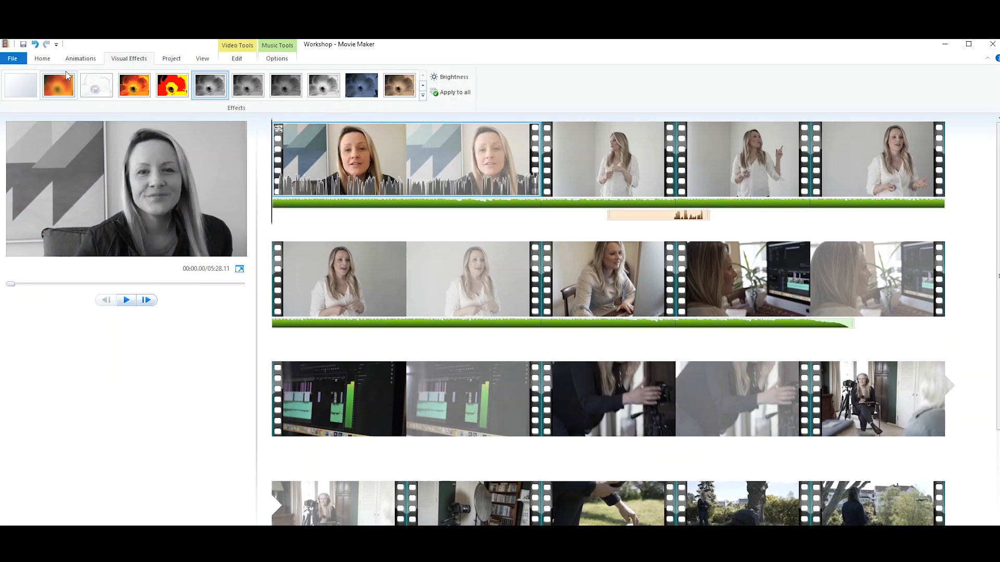
pyautogui.click(17, 86)
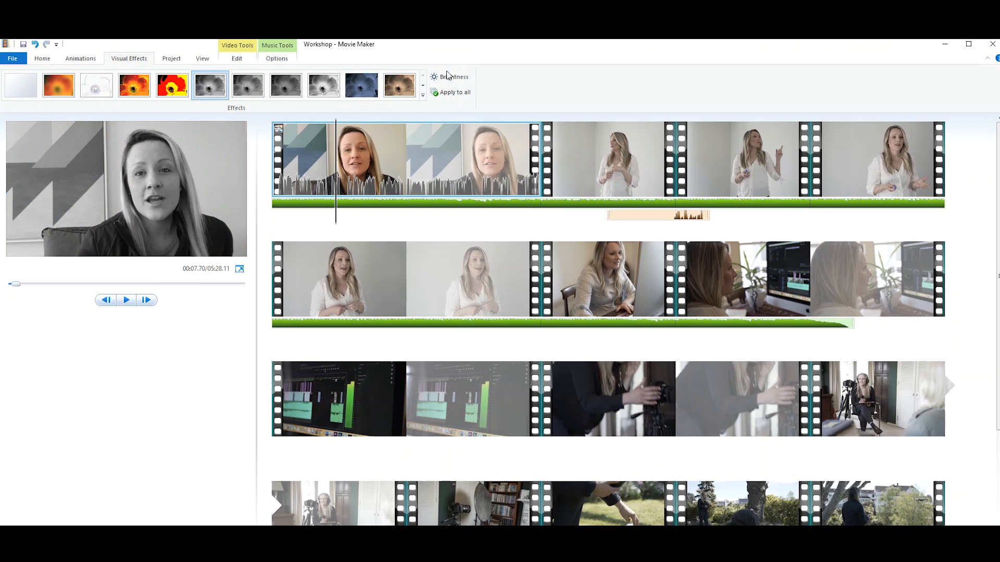
# Step: Try the brightness adjustment on the black-and-white opening clip
pyautogui.click(448, 77)
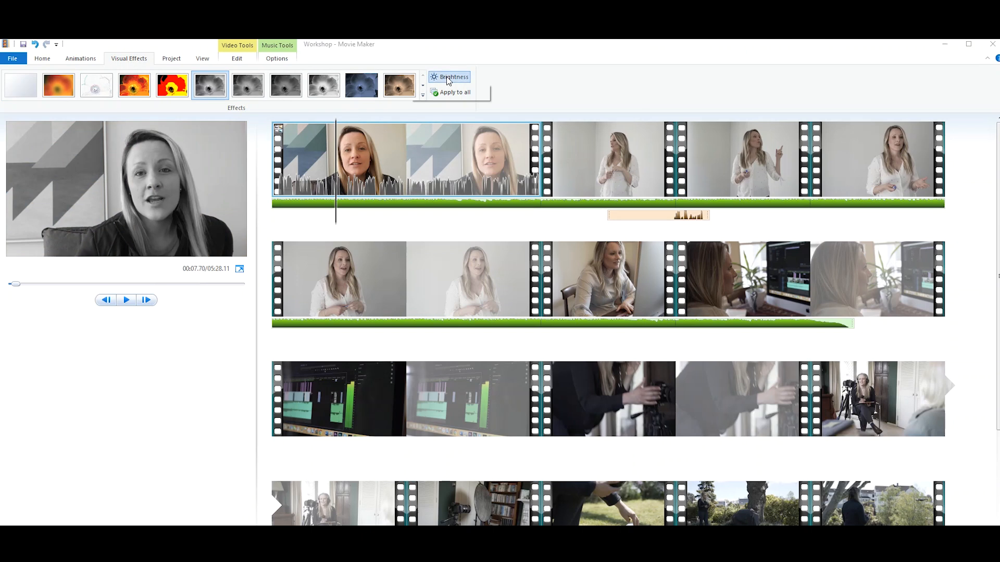
pyautogui.moveTo(449, 93)
pyautogui.mouseDown()
pyautogui.moveTo(470, 95)
pyautogui.moveTo(436, 95)
pyautogui.moveTo(447, 94)
pyautogui.mouseUp()
pyautogui.click(447, 77)
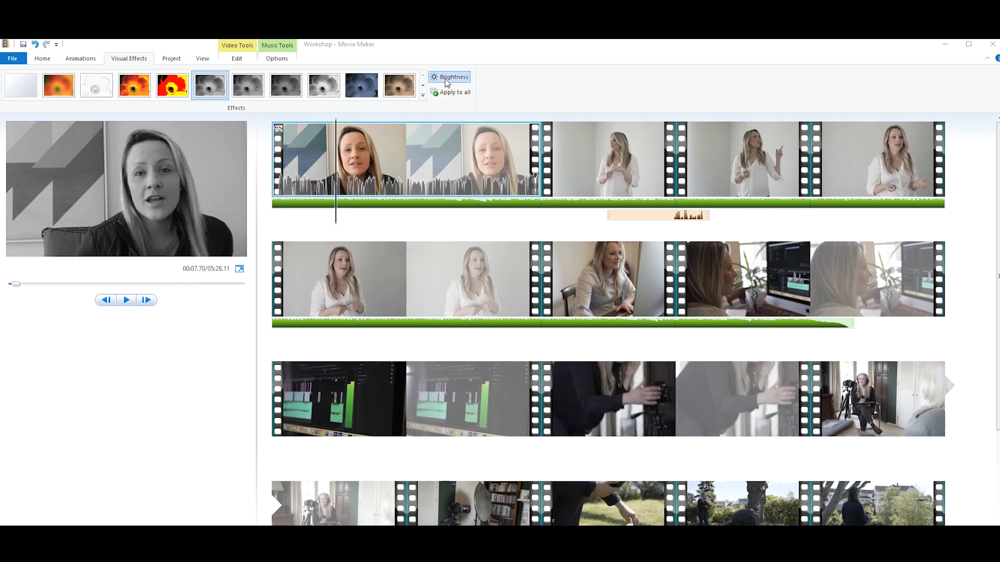
pyautogui.click(511, 77)
# Step: Set the opening clip's video stabilization to Anti-shake
pyautogui.click(236, 59)
pyautogui.click(353, 91)
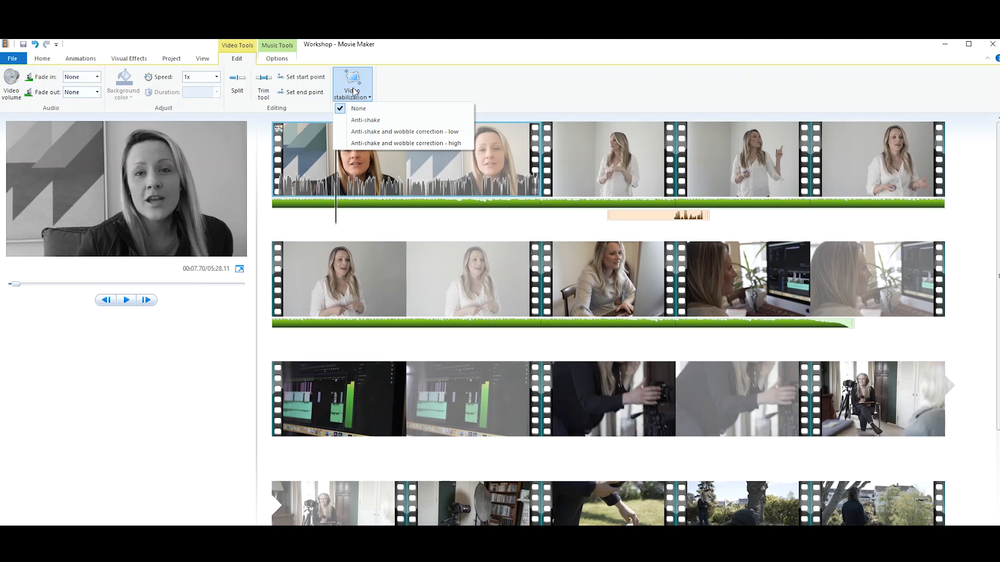
pyautogui.click(387, 125)
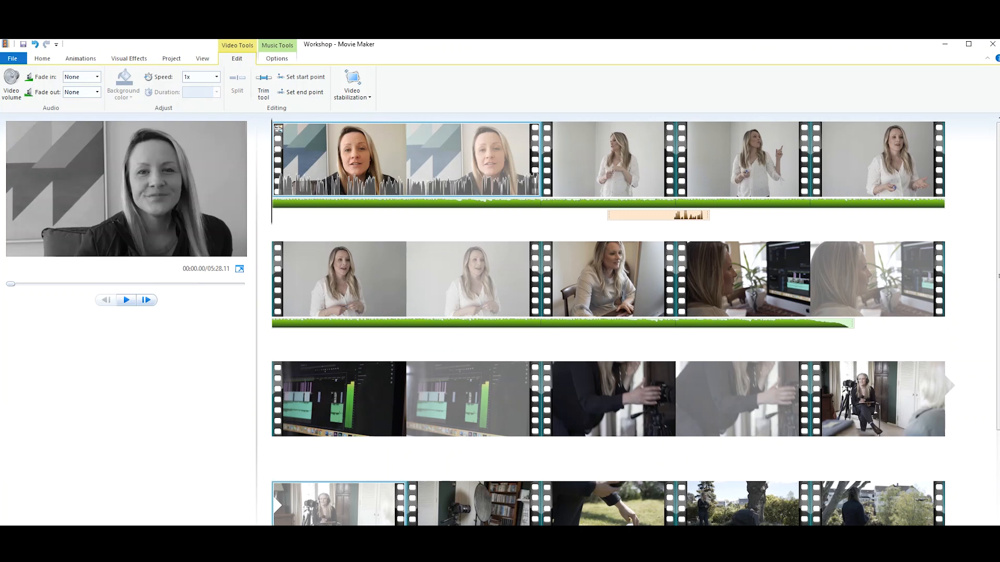
# Step: Try inserting the StoryBlack-HQ logo from the Graphics folder after the photo of two women at a table, and remove it
pyautogui.scroll(-3, 415, 507)
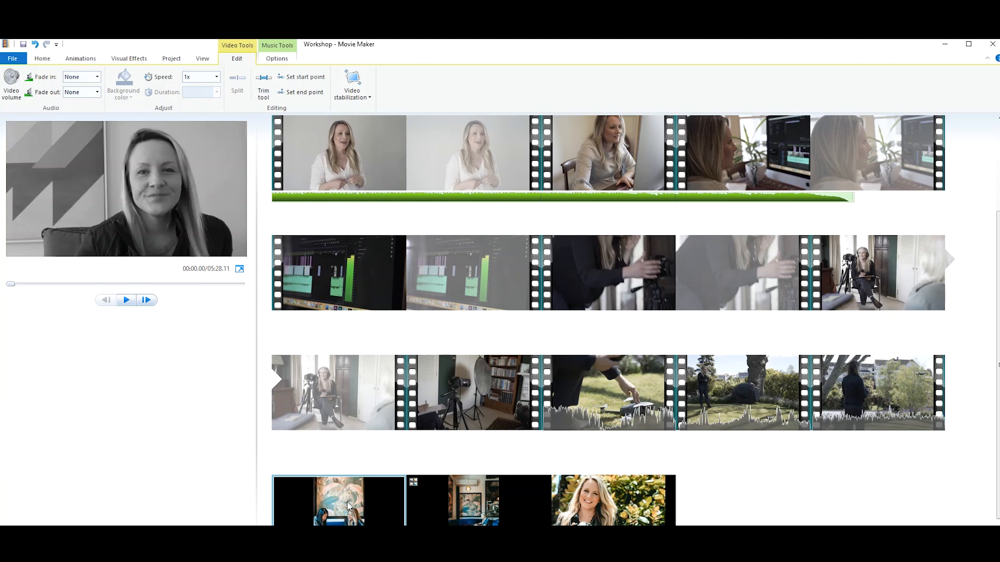
pyautogui.click(302, 500)
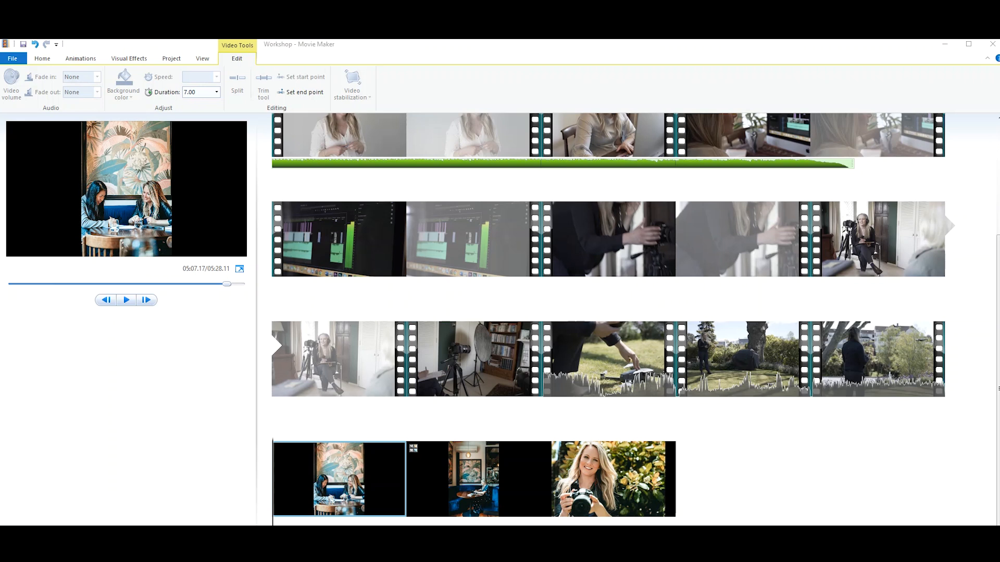
pyautogui.click(44, 59)
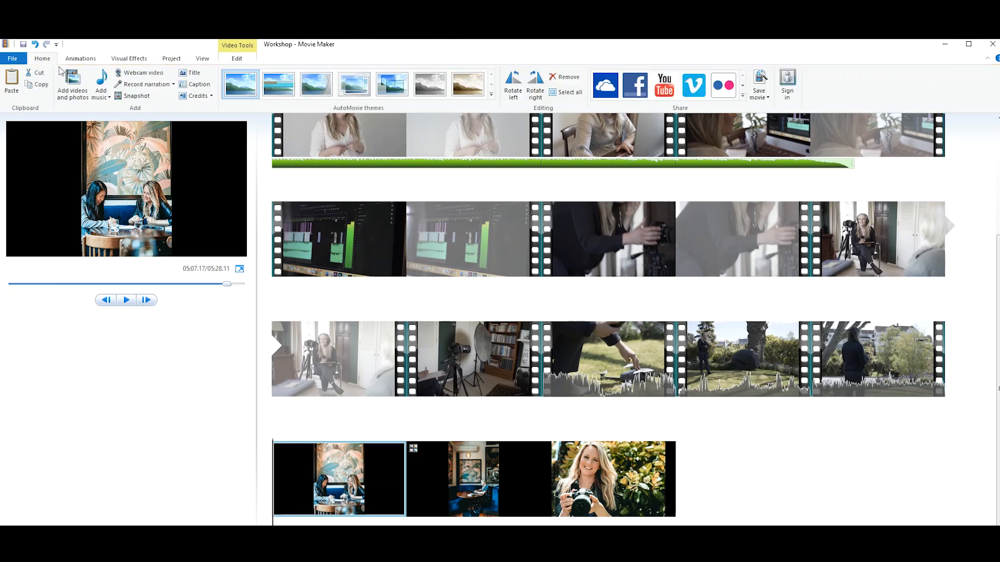
pyautogui.click(74, 92)
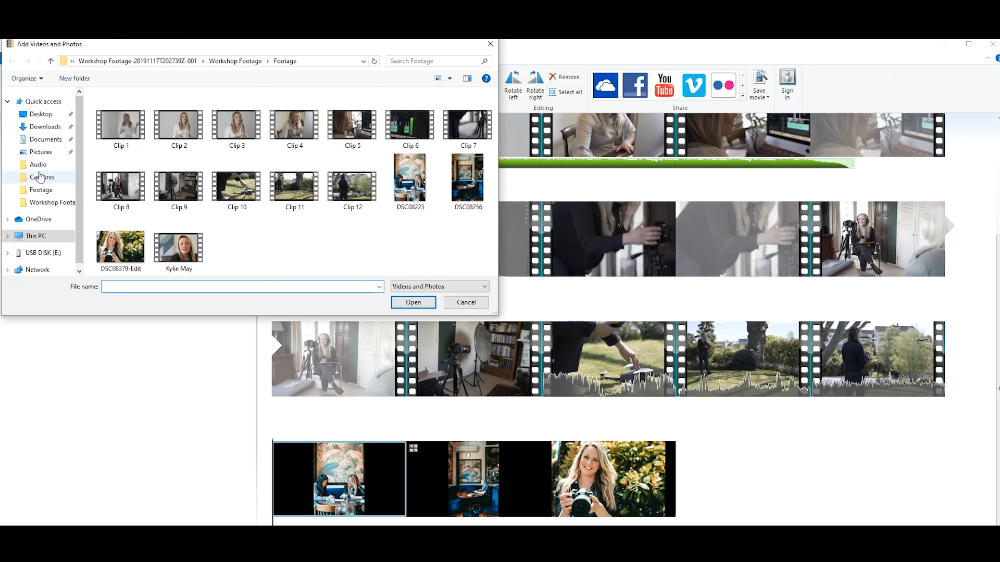
pyautogui.click(50, 202)
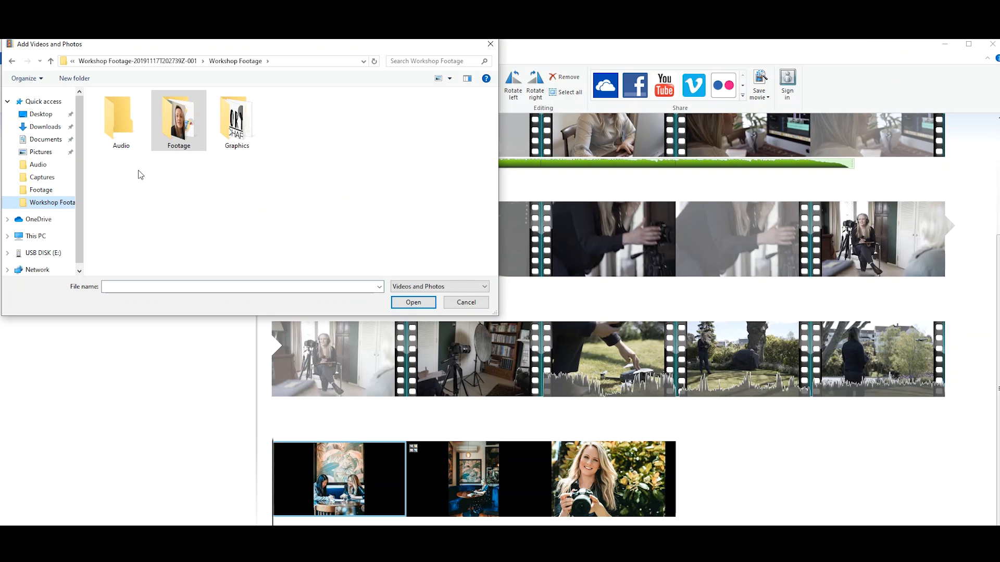
pyautogui.doubleClick(236, 122)
pyautogui.click(124, 131)
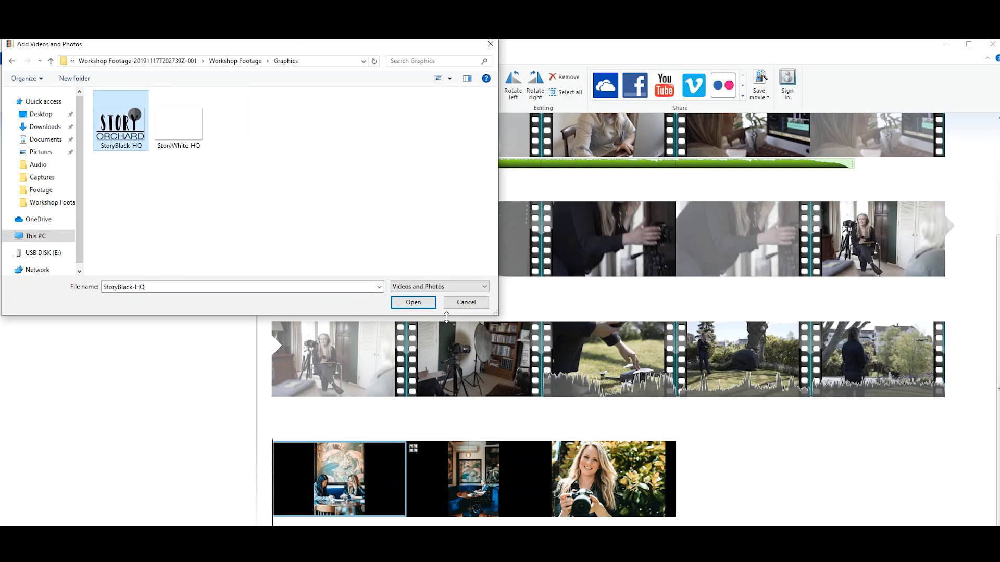
pyautogui.click(413, 307)
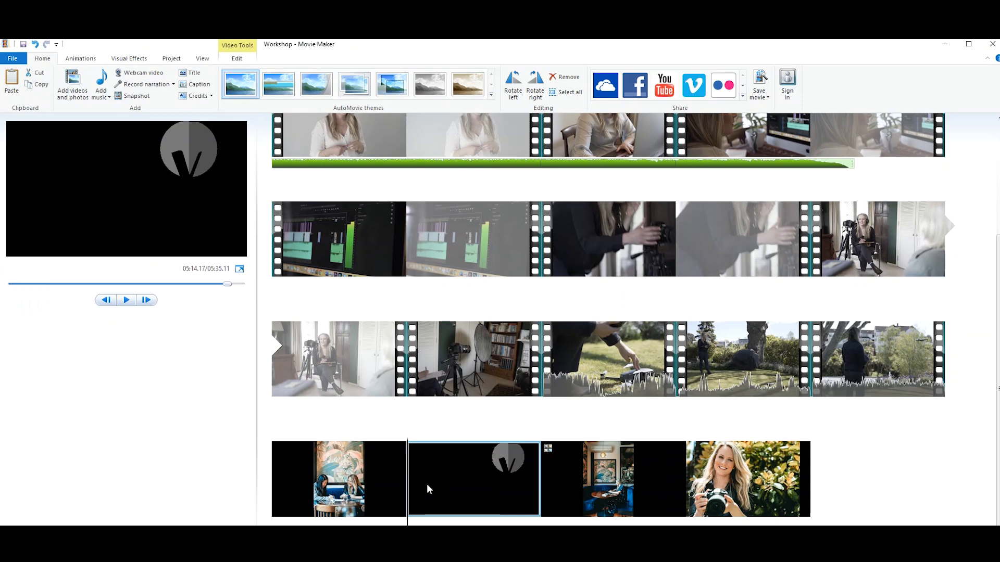
pyautogui.click(562, 78)
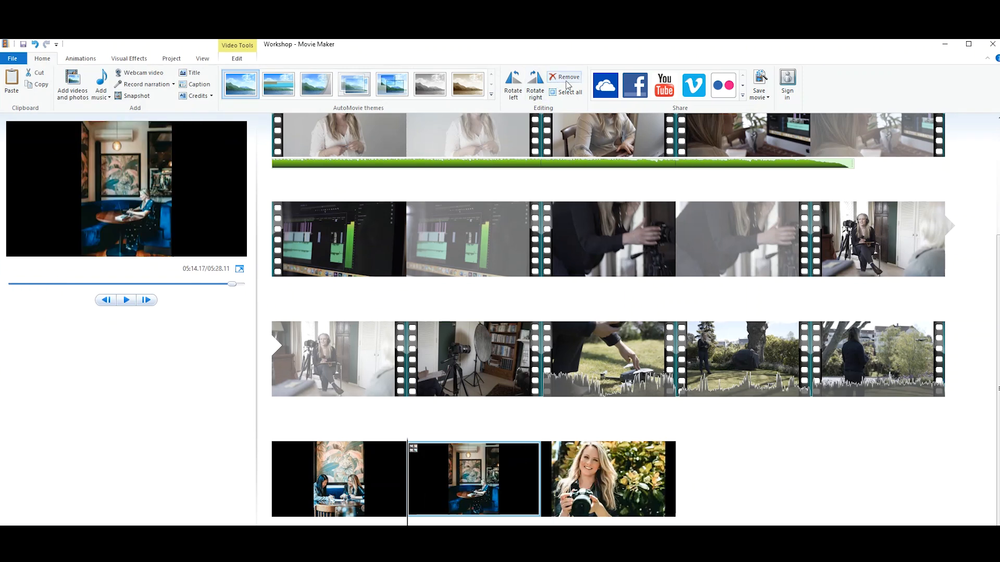
# Step: Add the StoryWhite-HQ logo from the Graphics folder, play it briefly and move it to the end of the project
pyautogui.click(71, 85)
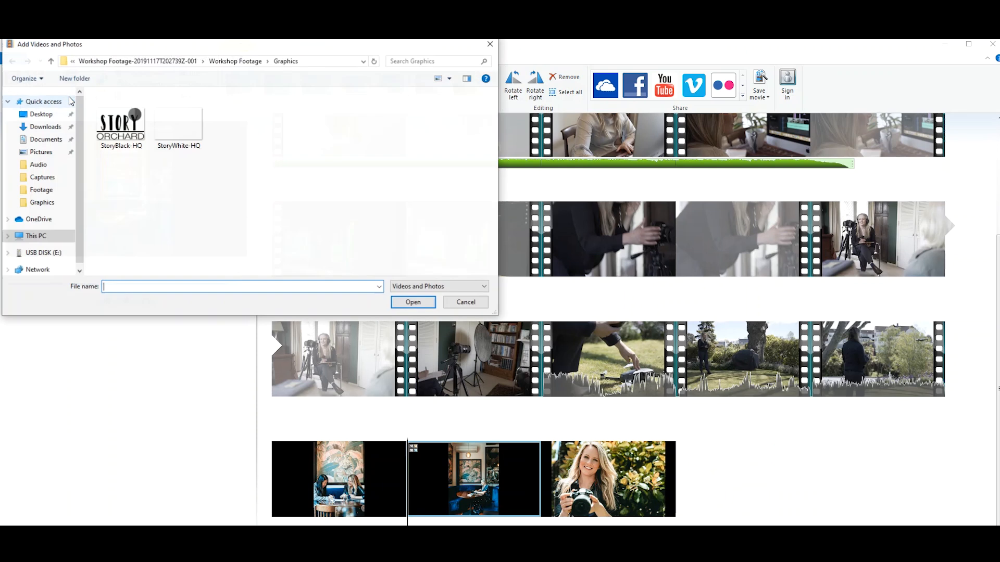
pyautogui.click(133, 126)
pyautogui.click(162, 128)
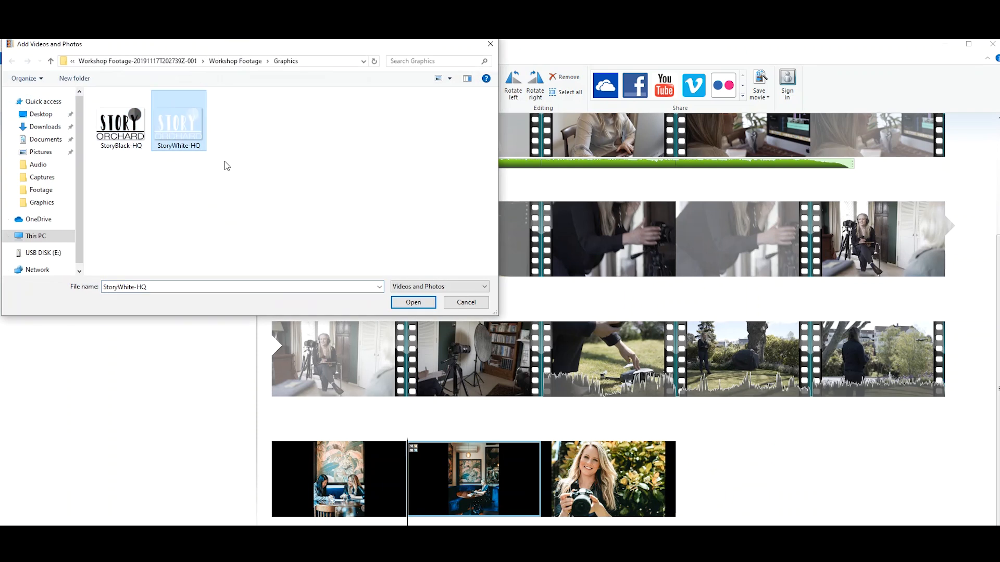
pyautogui.click(412, 302)
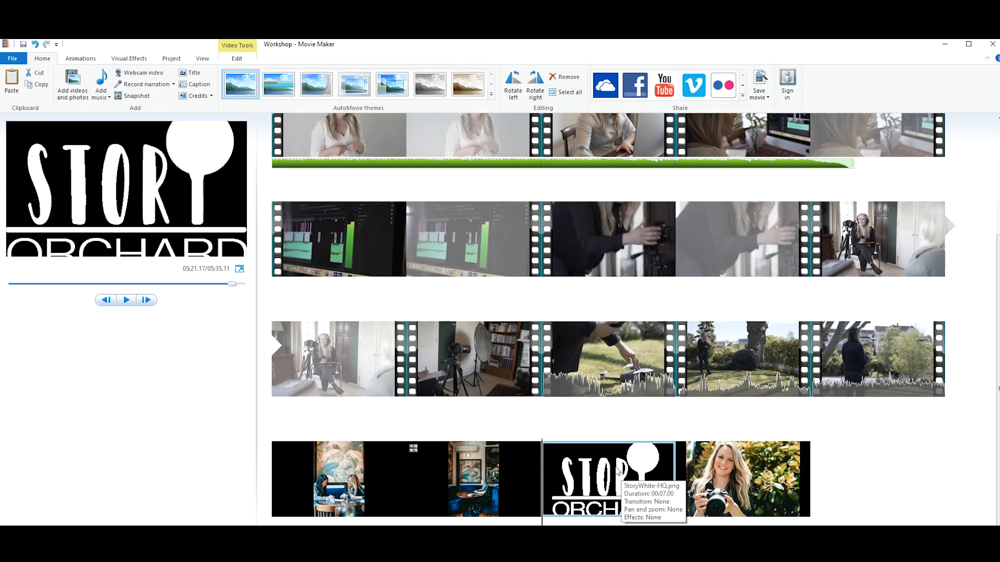
pyautogui.press('space')
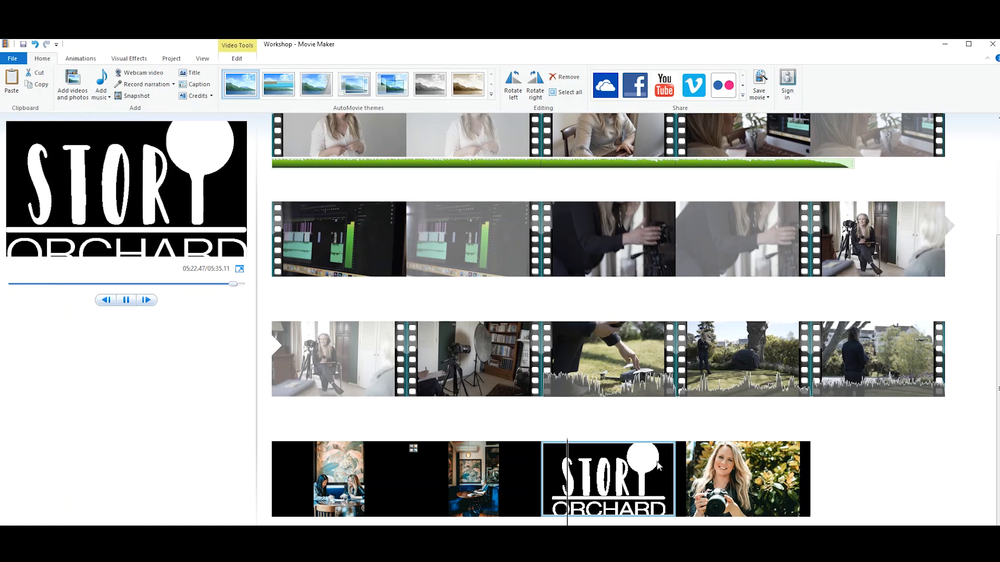
pyautogui.moveTo(608, 484); pyautogui.dragTo(872, 493)
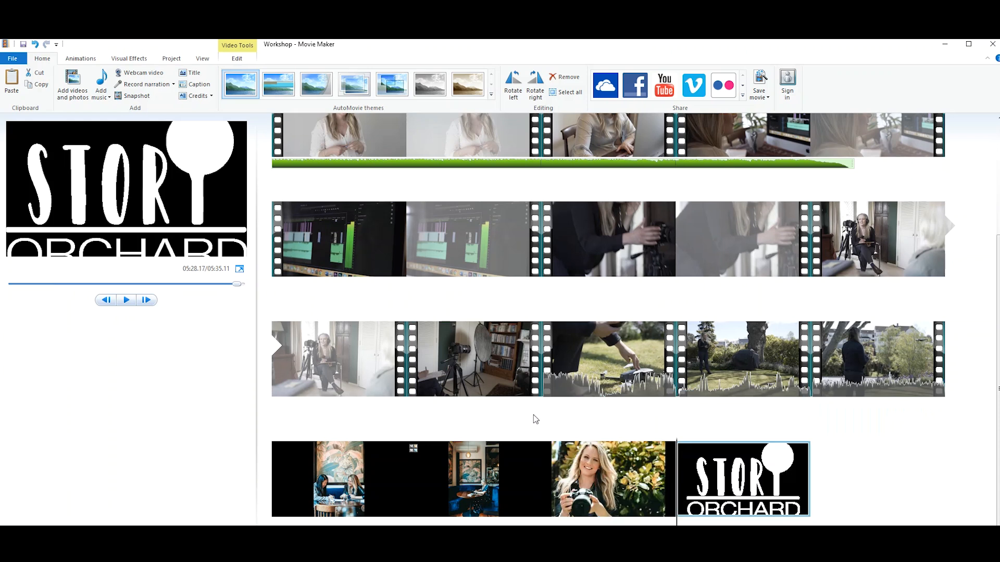
# Step: Play the photo of the woman seated in the café and select it together with the portrait photo
pyautogui.click(529, 468)
pyautogui.press('space')
pyautogui.keyDown('ctrl'); pyautogui.click(567, 473); pyautogui.keyUp('ctrl')
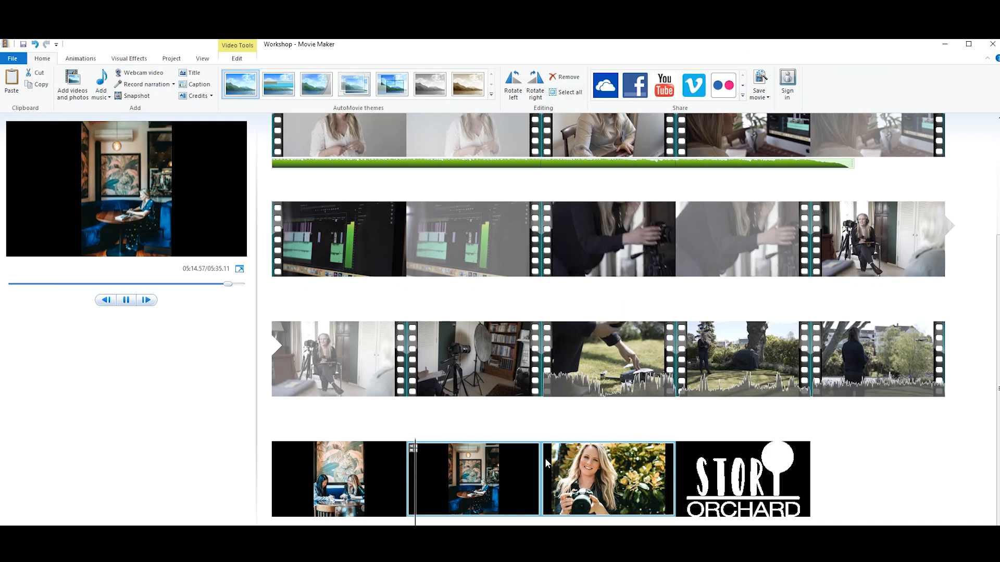
pyautogui.keyDown('ctrl'); pyautogui.click(545, 458); pyautogui.keyUp('ctrl')
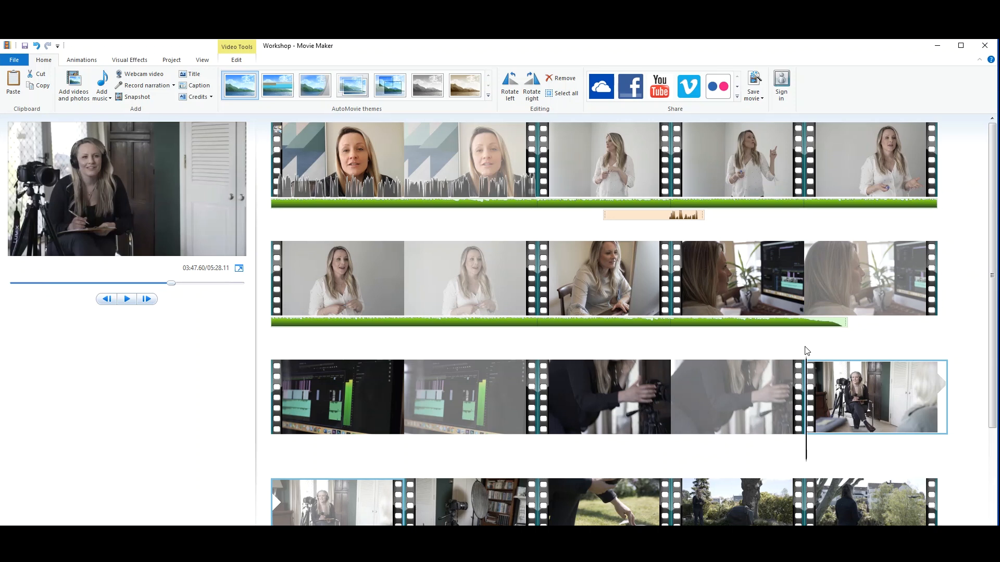
# Step: Try playback speeds of 0.25x and 4x on the clip of the woman seated beside the camera
pyautogui.doubleClick(886, 403)
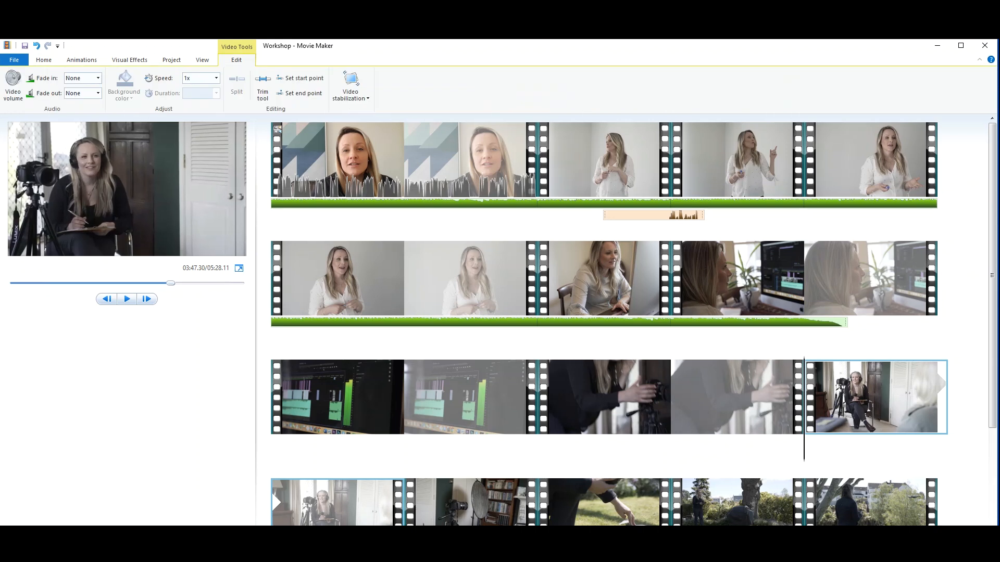
pyautogui.click(216, 79)
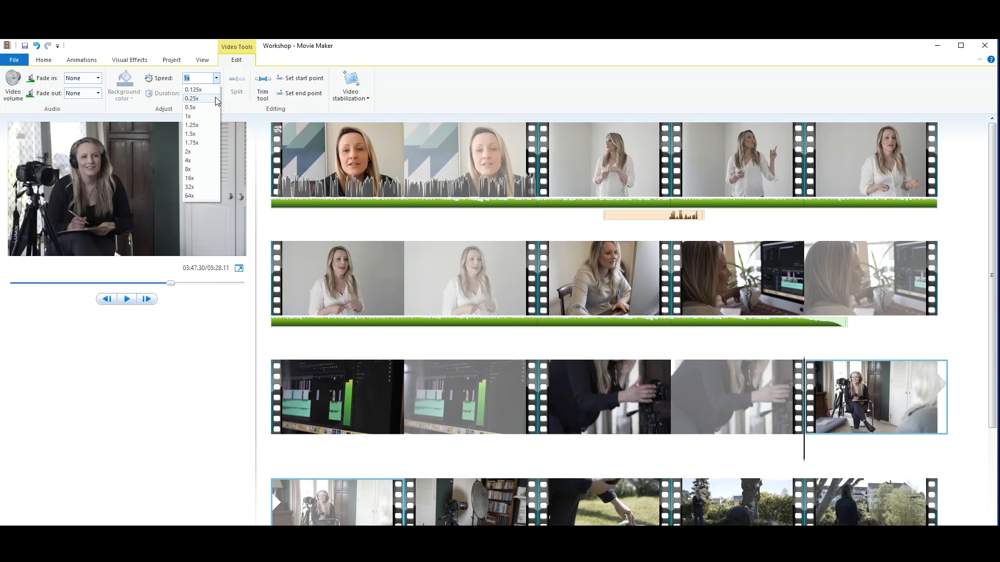
pyautogui.click(215, 98)
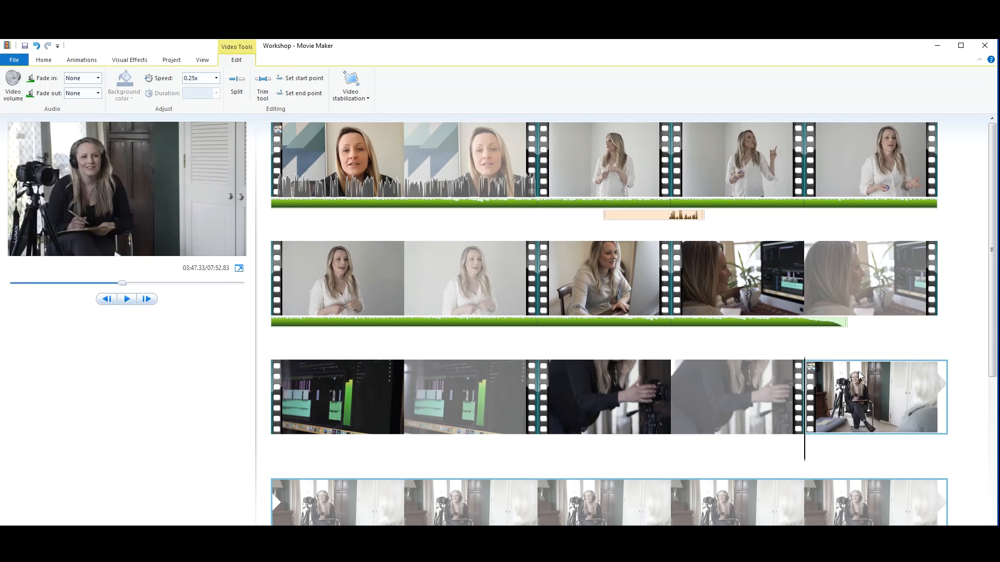
pyautogui.click(217, 78)
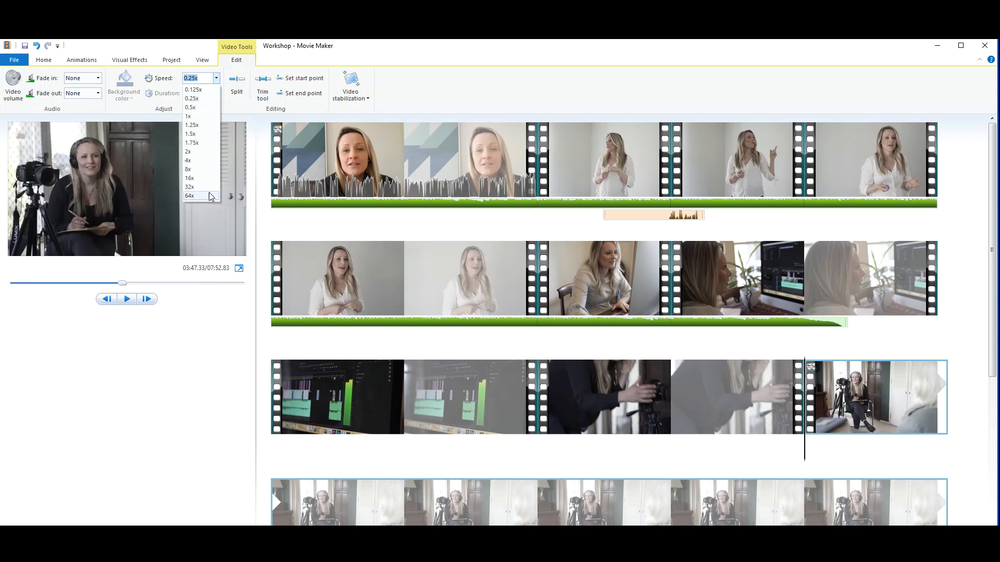
pyautogui.click(190, 160)
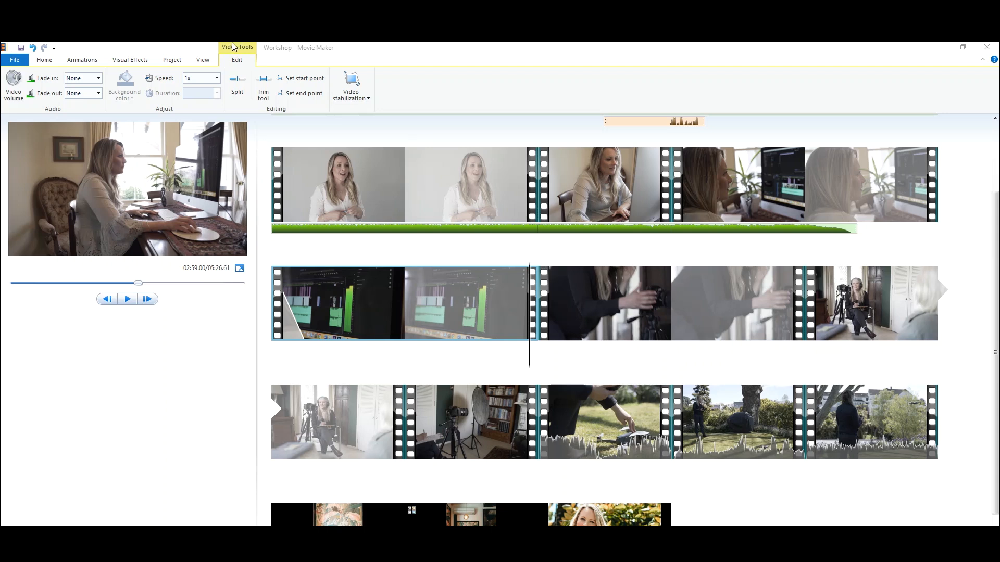
# Step: Browse the transition gallery and preview transition styles, including Crossfade, on the computer editing clip
pyautogui.click(81, 62)
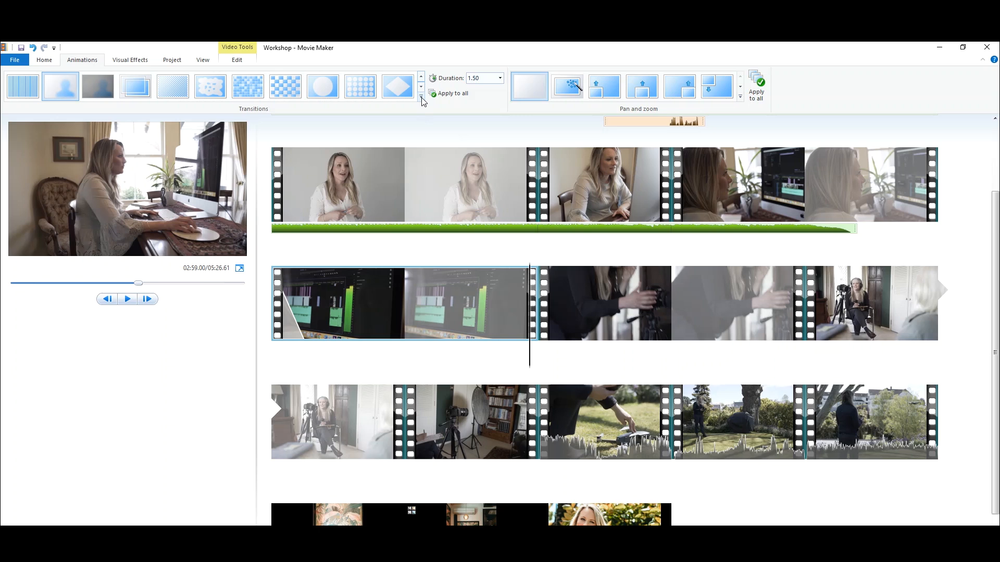
pyautogui.click(422, 98)
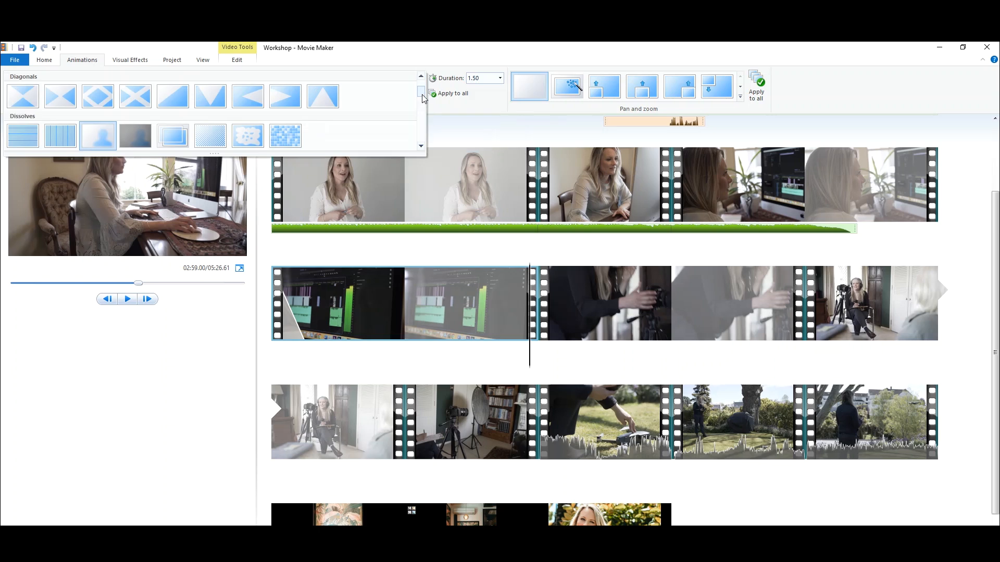
pyautogui.moveTo(422, 92)
pyautogui.mouseDown()
pyautogui.moveTo(424, 82)
pyautogui.moveTo(428, 131)
pyautogui.moveTo(428, 88)
pyautogui.mouseUp()
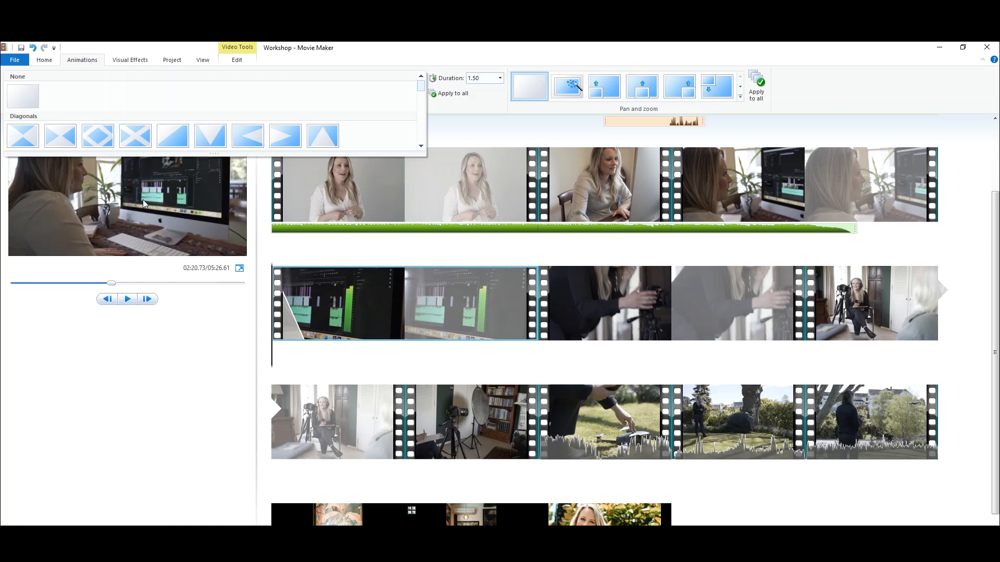
pyautogui.click(421, 146)
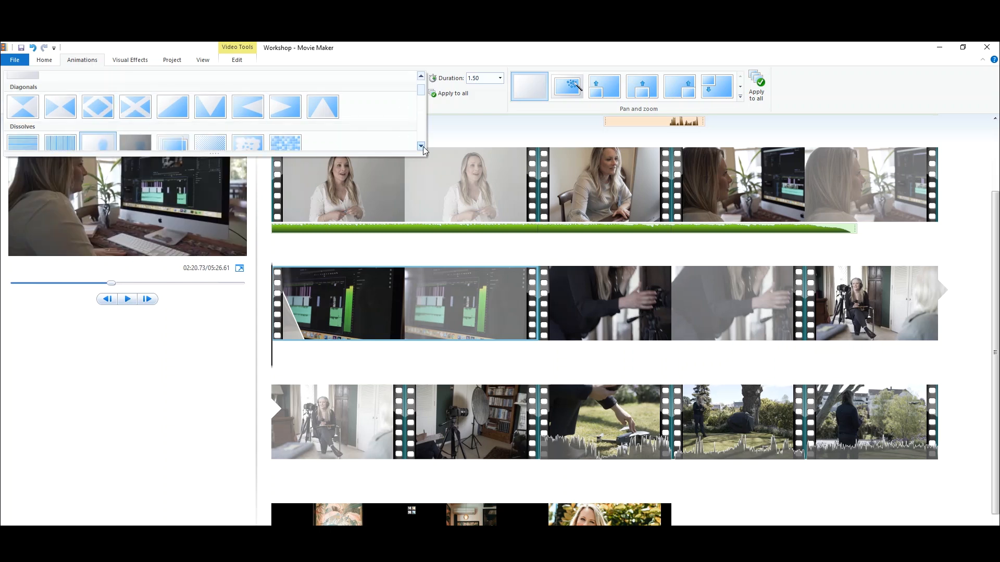
pyautogui.click(421, 147)
pyautogui.click(421, 146)
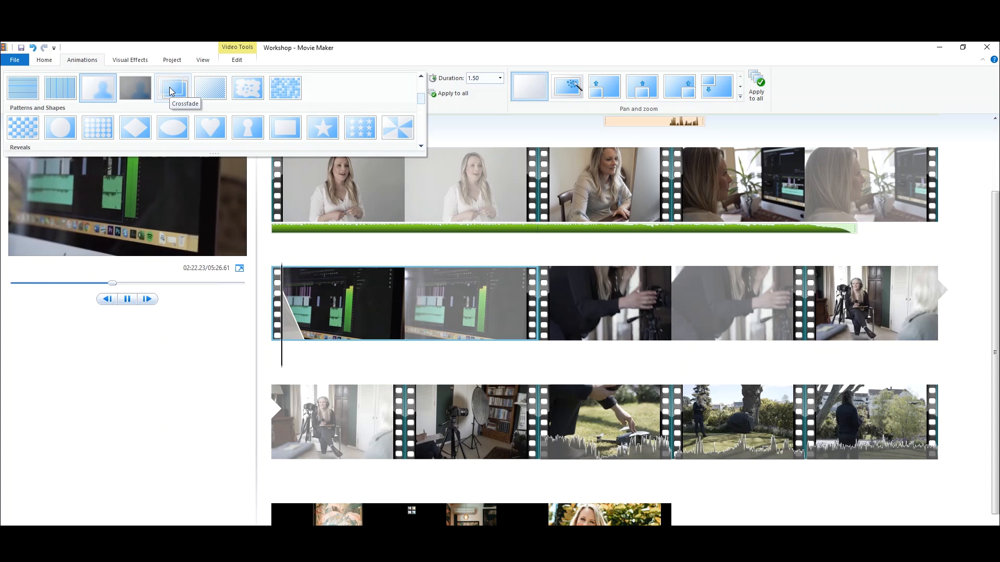
pyautogui.scroll(-3, 170, 86)
pyautogui.scroll(3, 170, 86)
pyautogui.scroll(3, 170, 87)
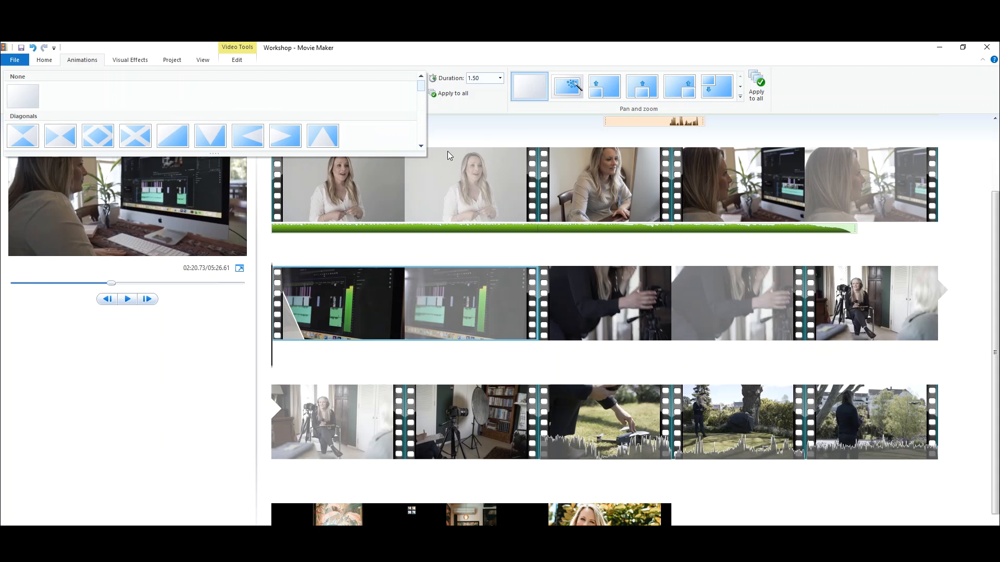
pyautogui.click(421, 146)
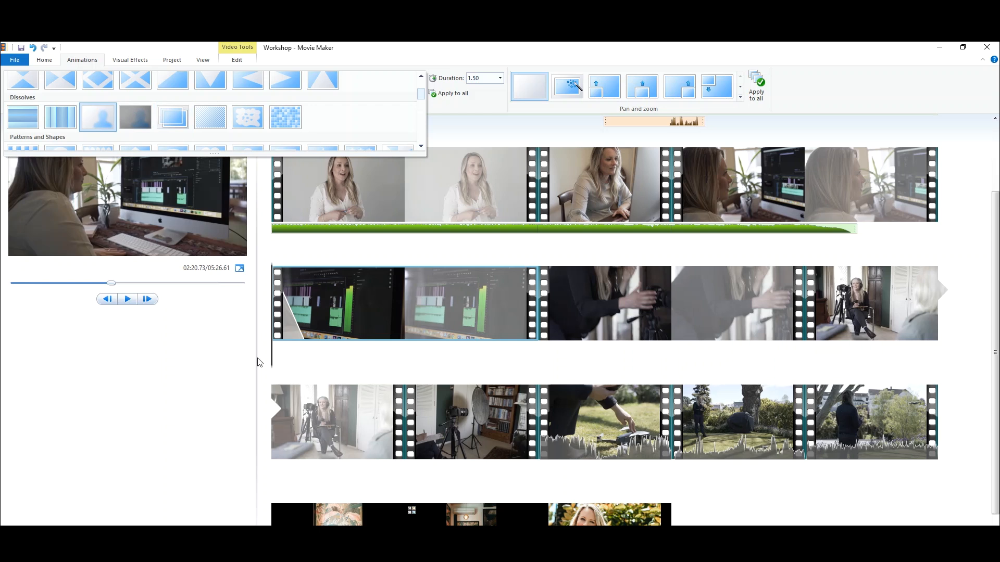
pyautogui.click(278, 358)
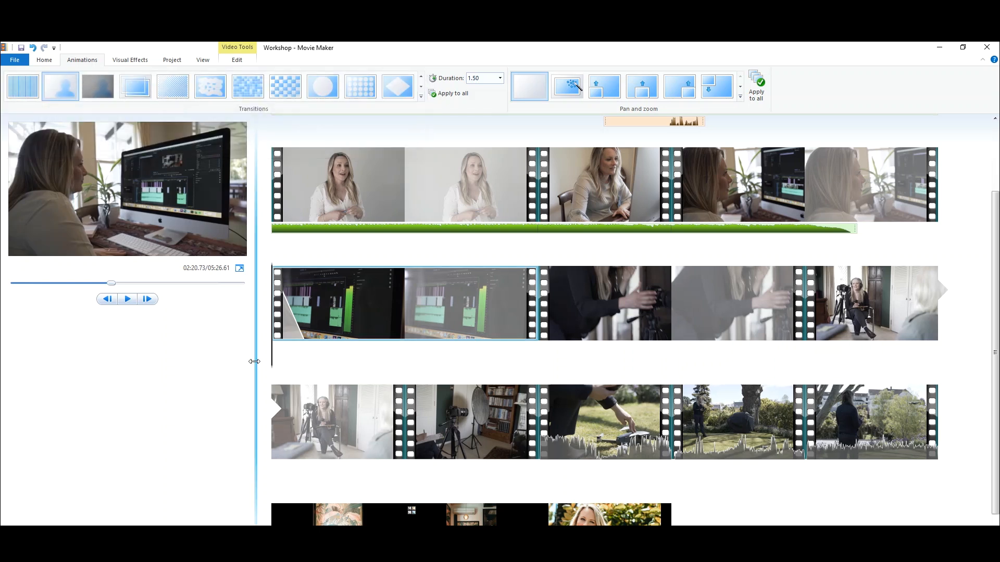
# Step: Apply the Crossfade transition to the start of the clip of the woman adjusting the camera
pyautogui.click(533, 365)
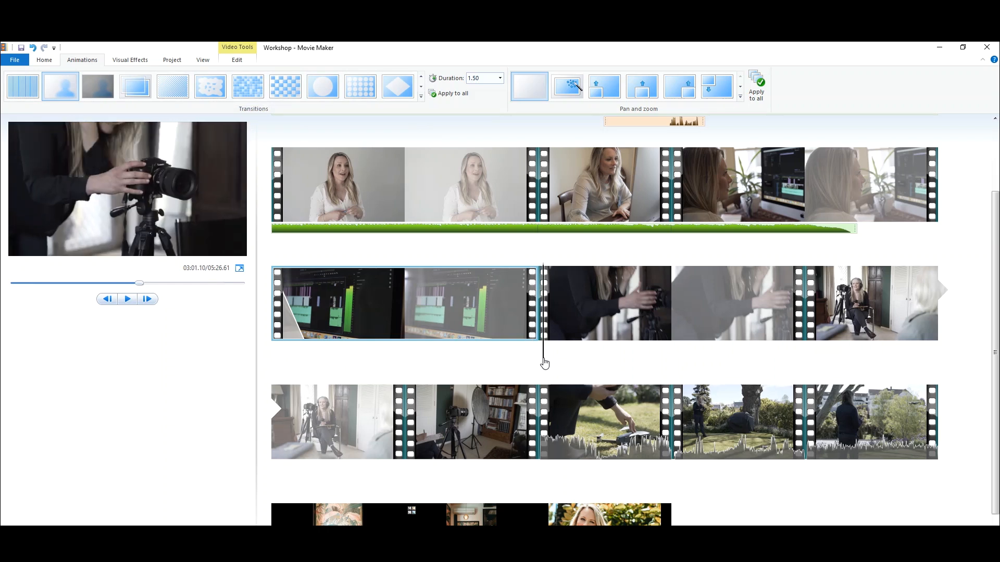
pyautogui.click(542, 329)
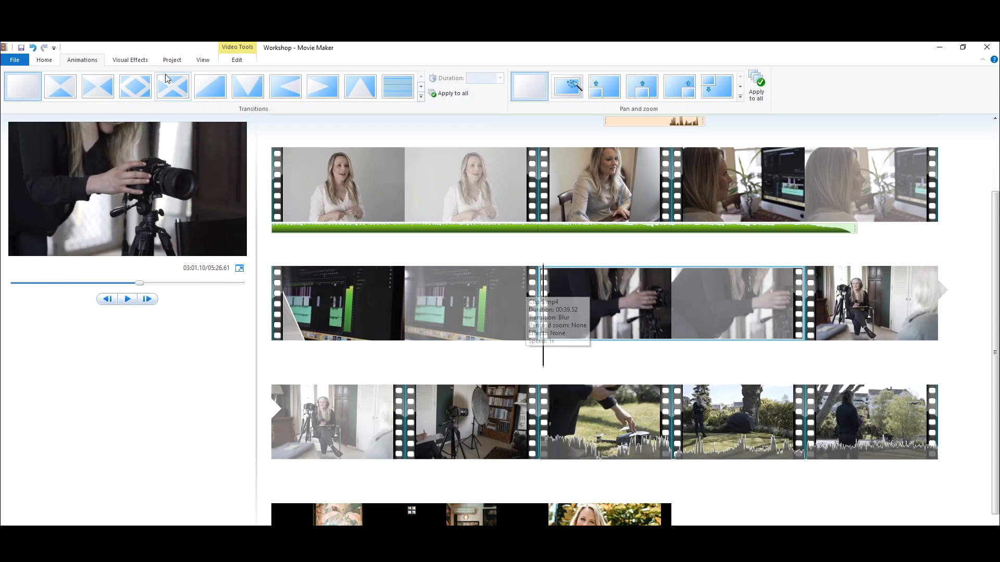
pyautogui.click(421, 97)
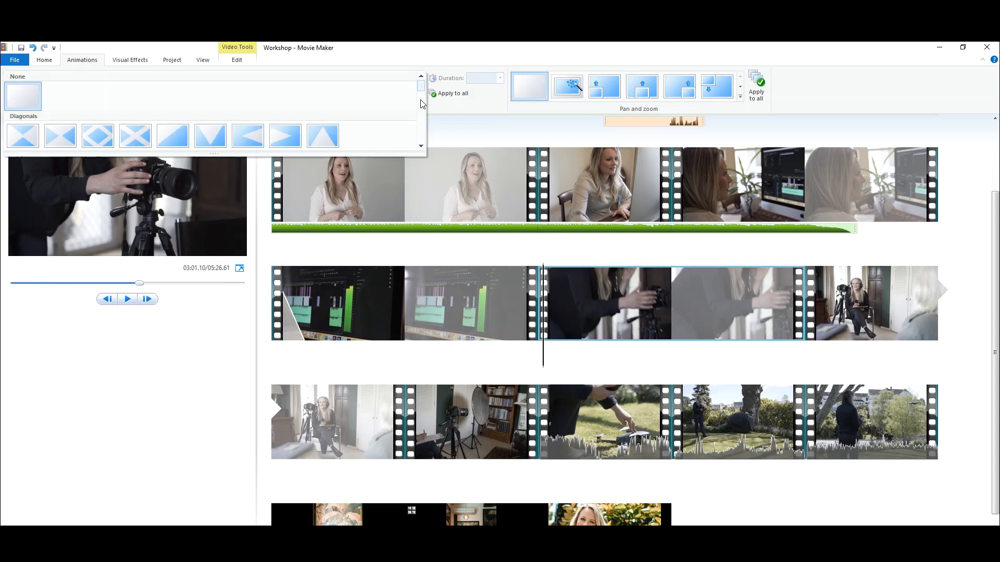
pyautogui.moveTo(421, 85); pyautogui.dragTo(423, 95)
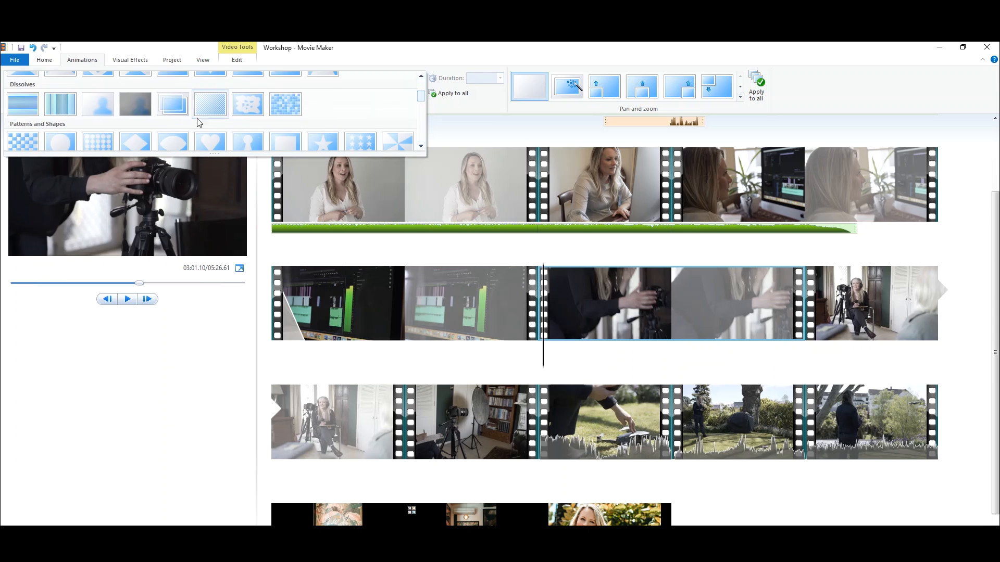
pyautogui.click(173, 102)
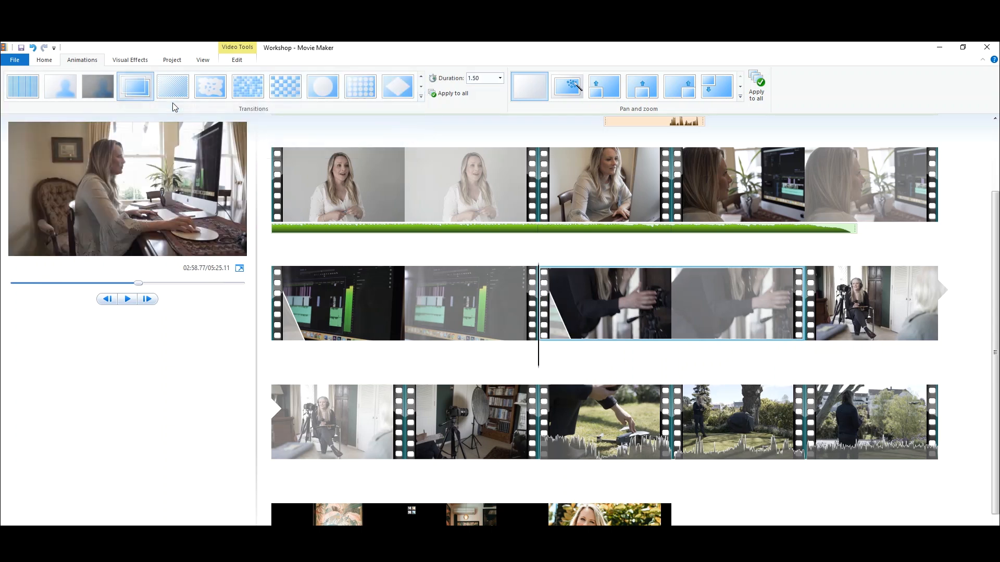
pyautogui.moveTo(146, 89)
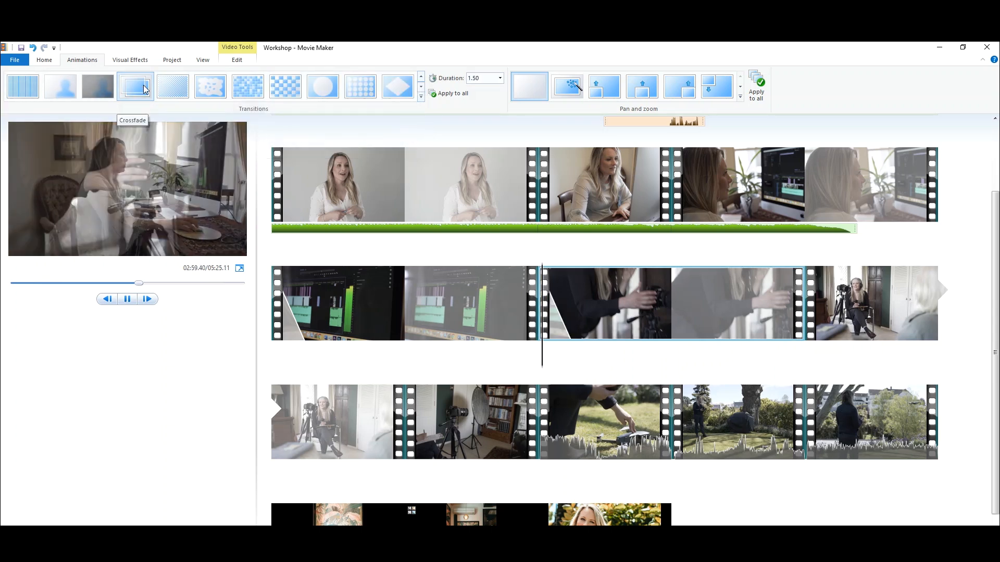
# Step: Play back the crossfade between the computer editing clip and the camera adjusting clip
pyautogui.click(517, 355)
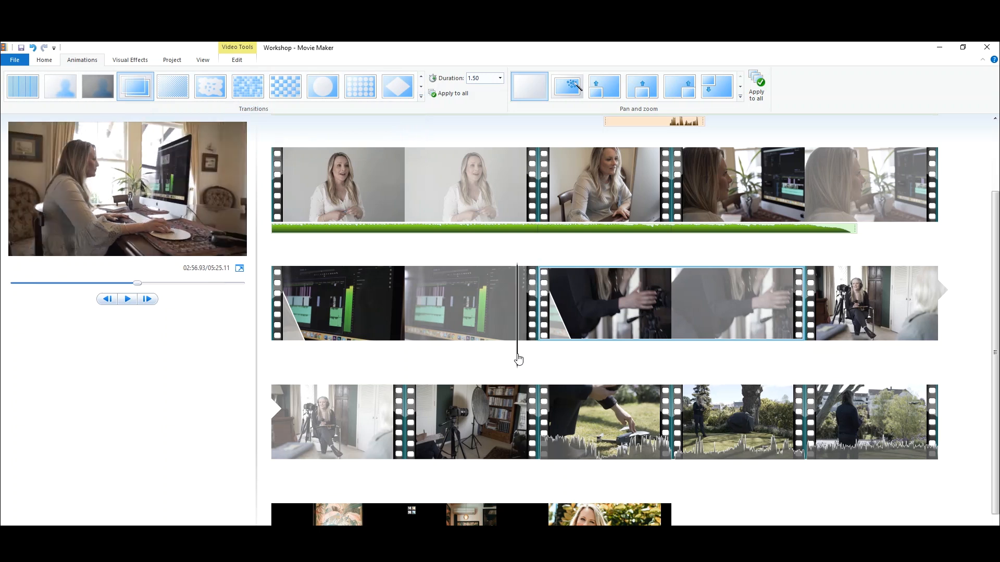
pyautogui.click(517, 359)
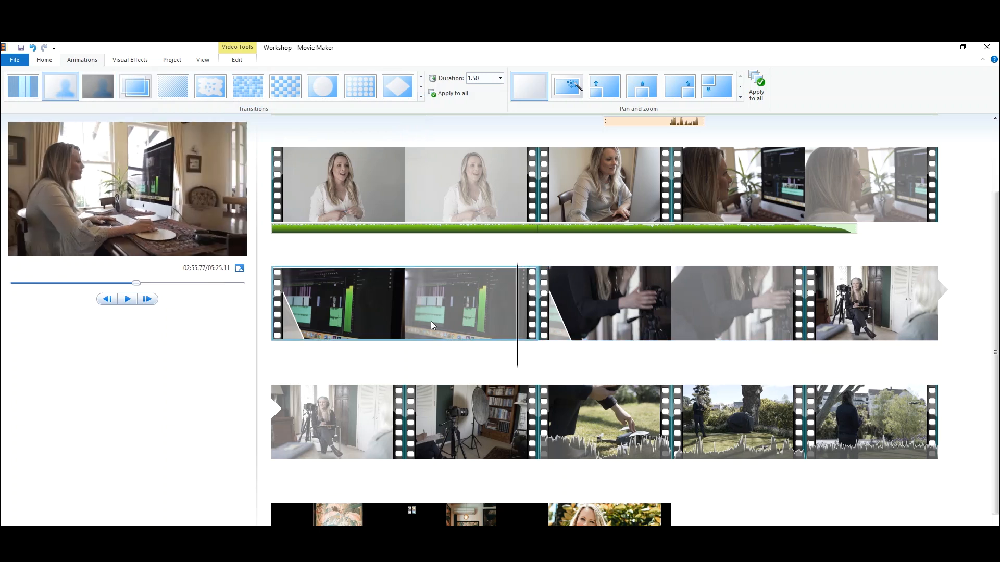
pyautogui.click(127, 299)
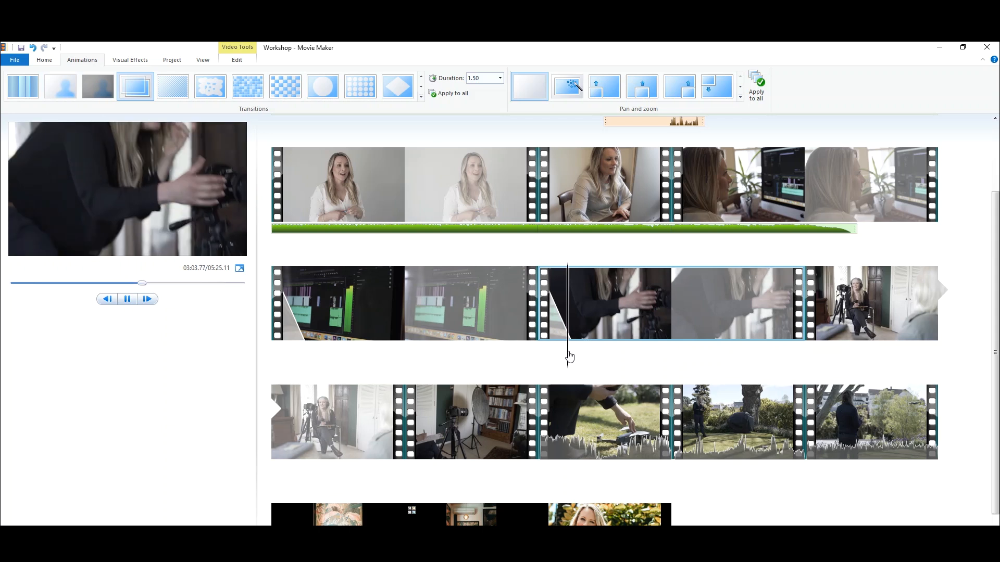
pyautogui.click(570, 356)
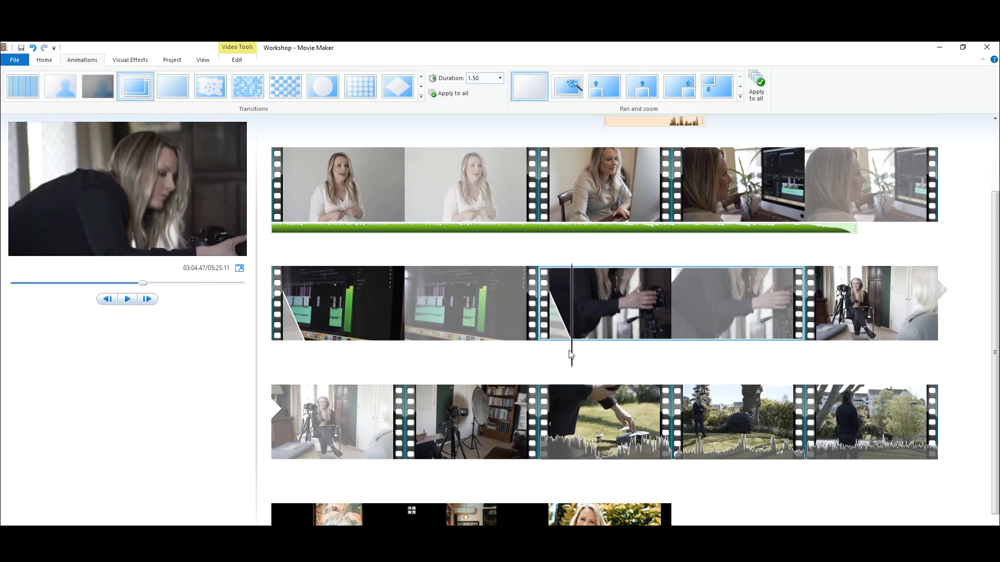
# Step: Try a duration of 2.00 for the camera clip's crossfade, and set it to 1.00
pyautogui.click(500, 79)
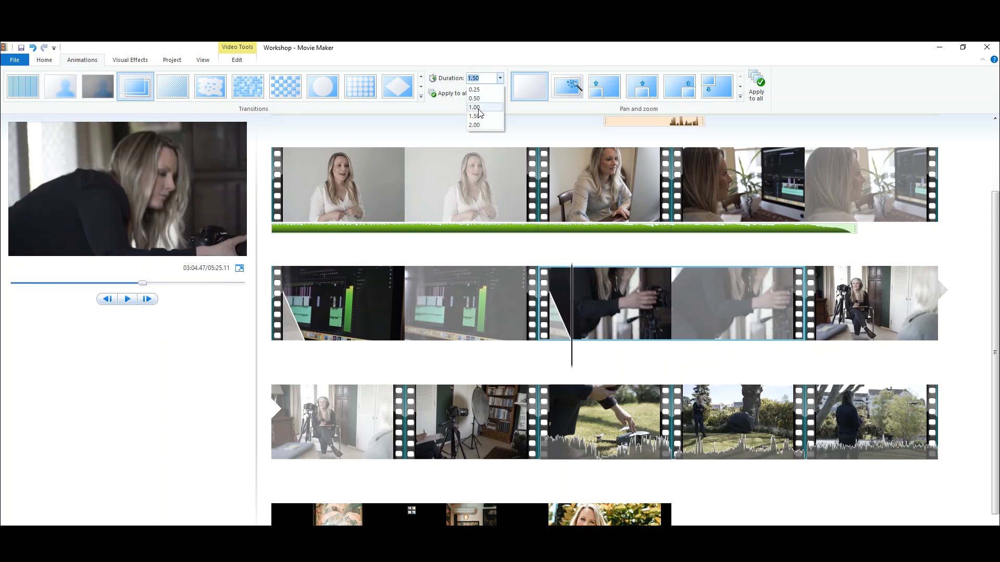
pyautogui.click(475, 125)
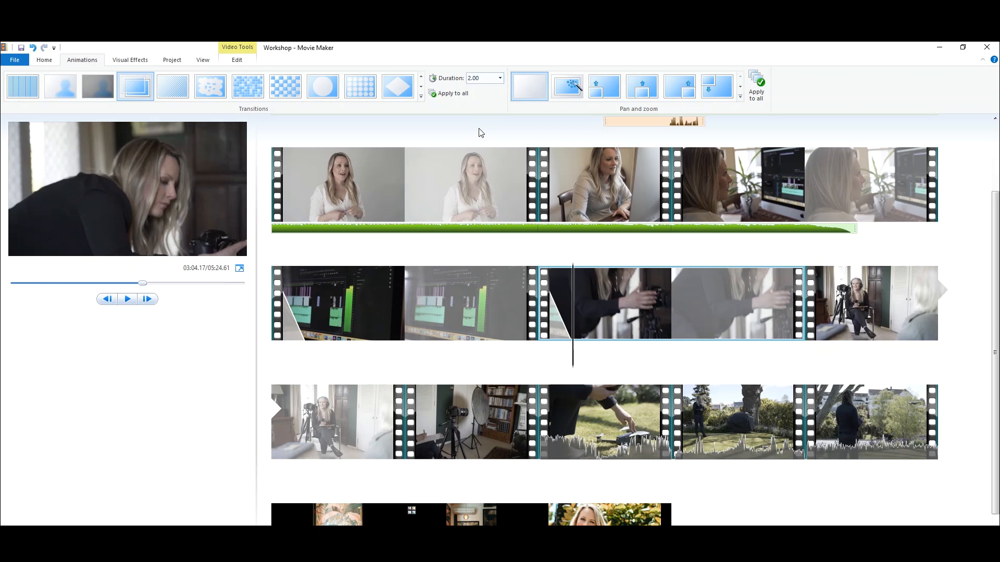
pyautogui.click(500, 78)
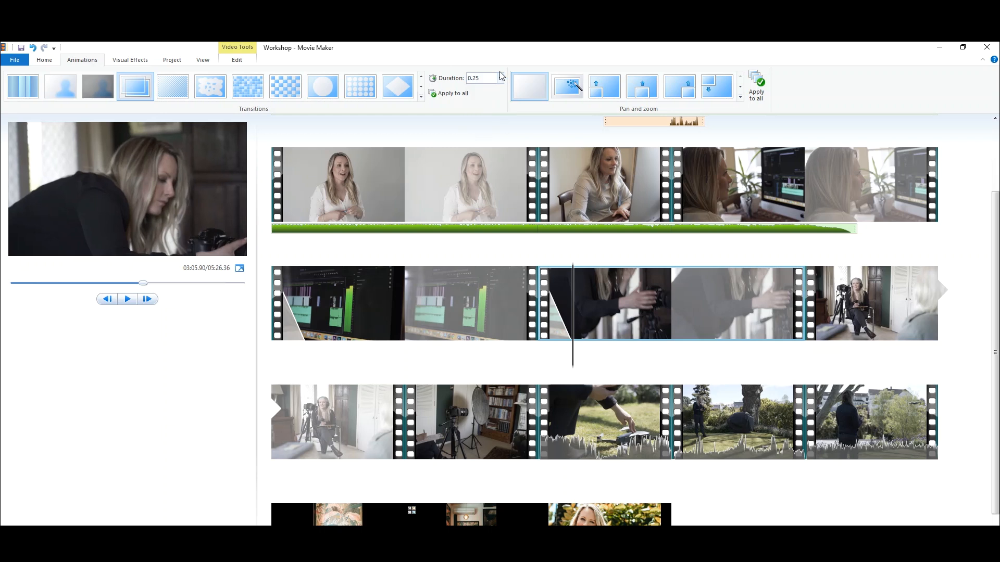
pyautogui.click(491, 108)
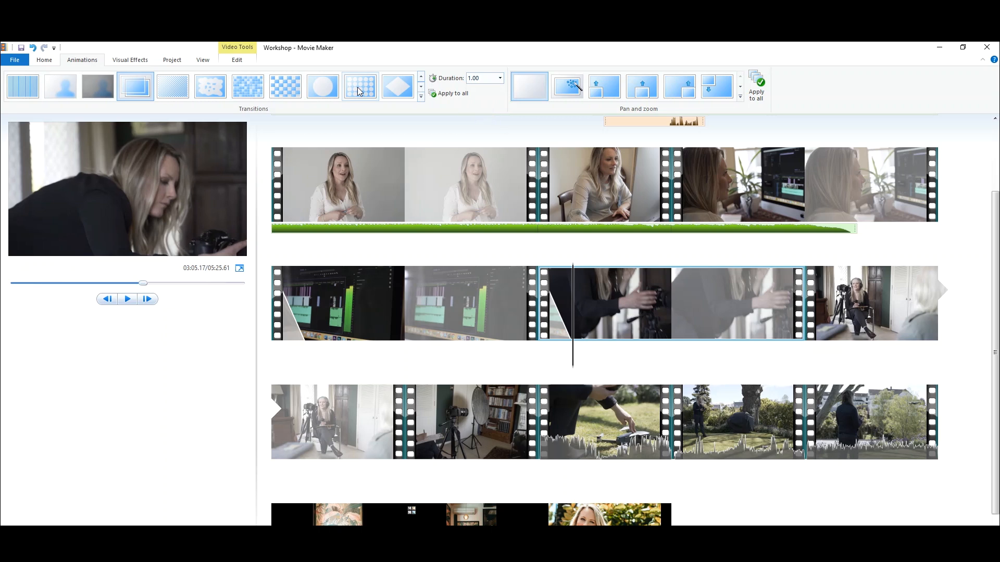
# Step: Apply the Crossfade transition to the opening clip of the project
pyautogui.click(326, 193)
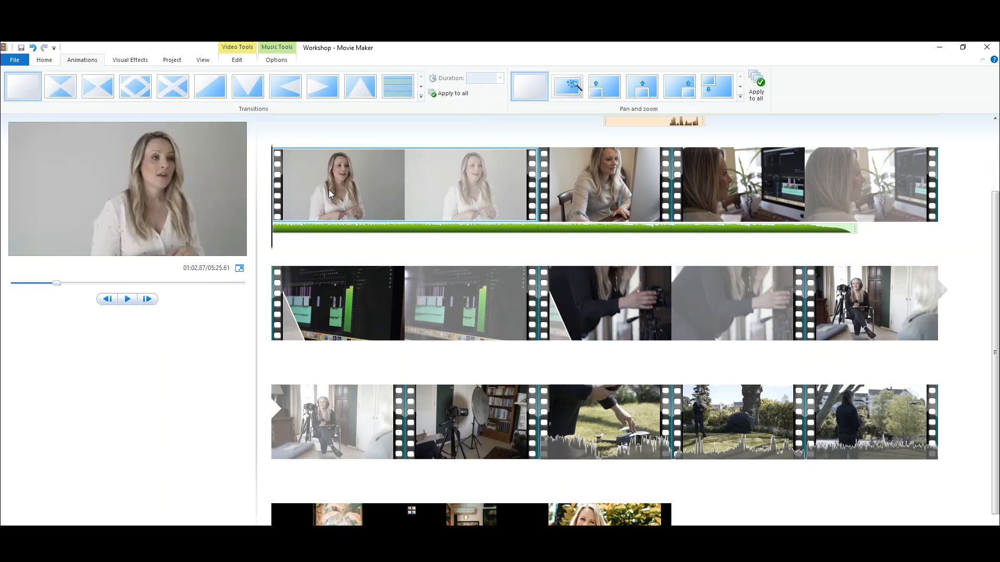
pyautogui.scroll(-1, 329, 189)
pyautogui.scroll(3, 329, 189)
pyautogui.click(300, 132)
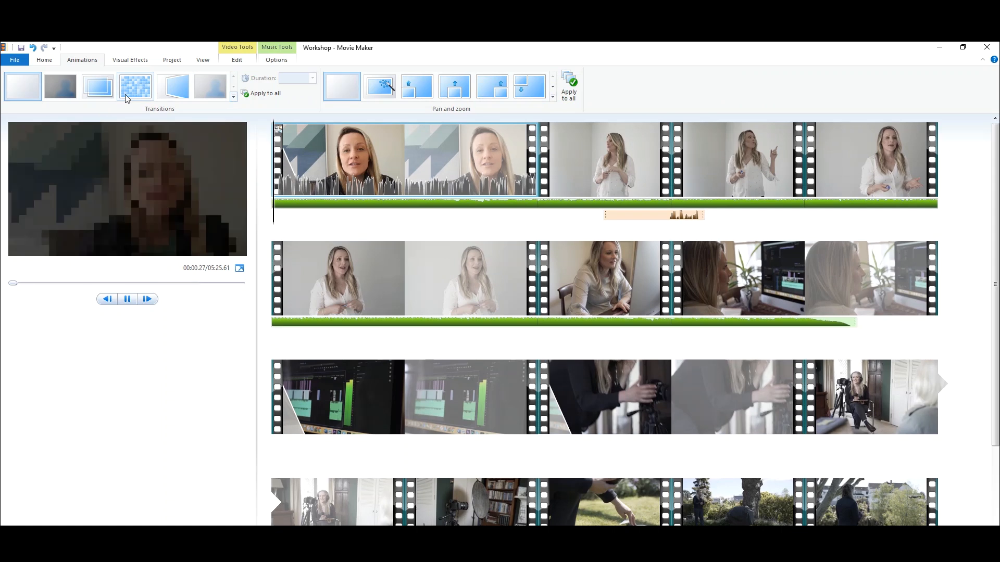
pyautogui.click(101, 92)
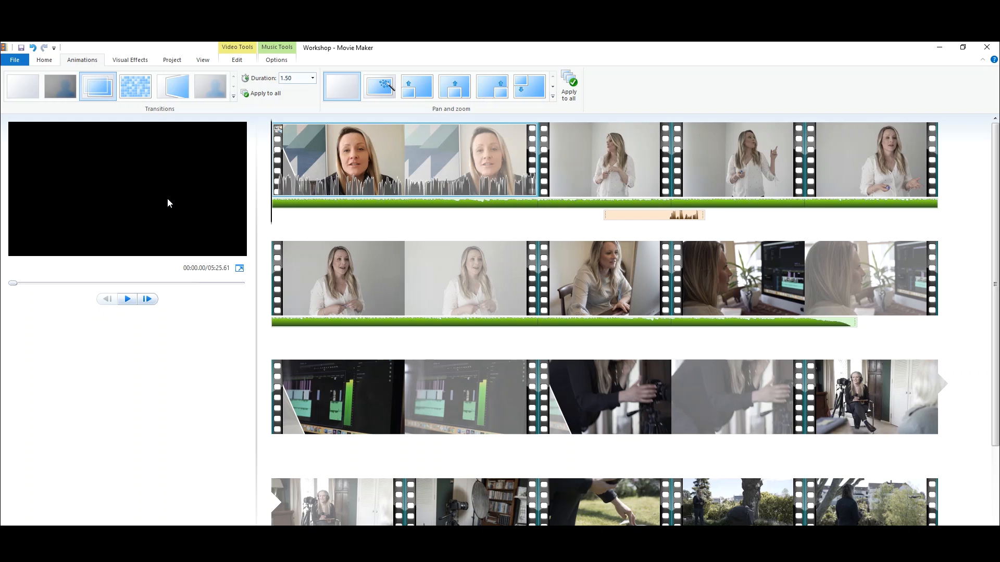
# Step: Remove the opening clip's transition, play its start without it, and reapply Crossfade
pyautogui.click(18, 92)
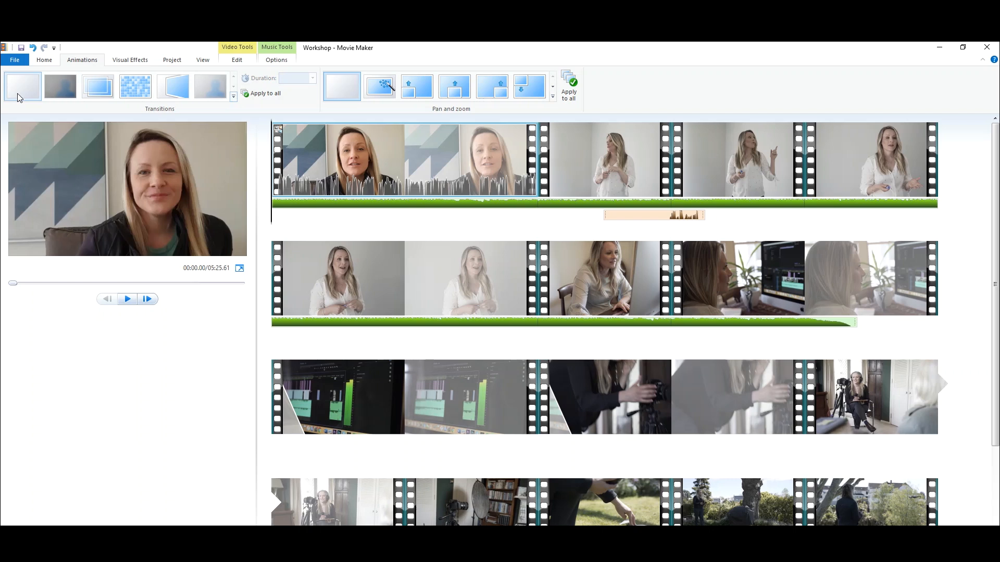
pyautogui.press('space')
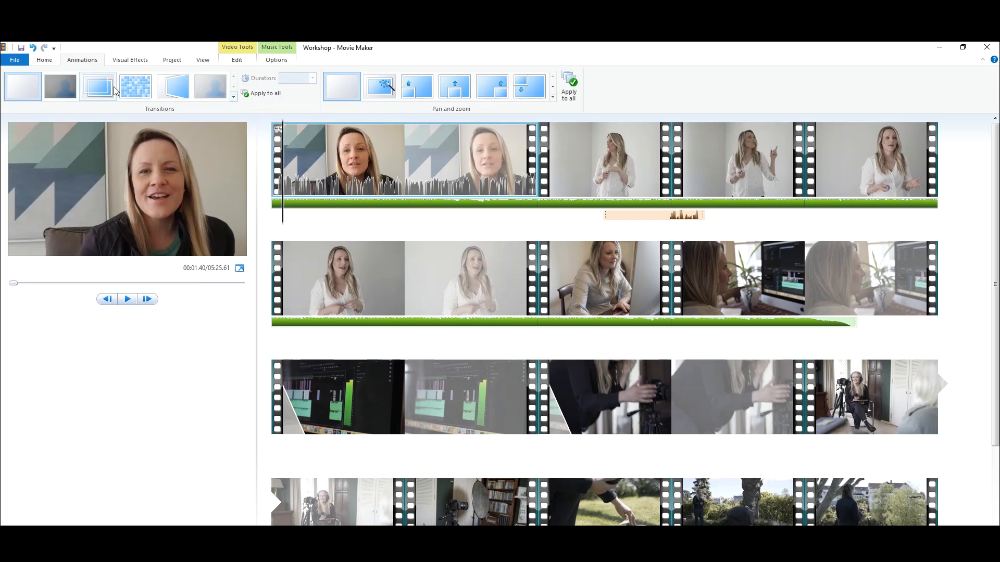
pyautogui.click(109, 92)
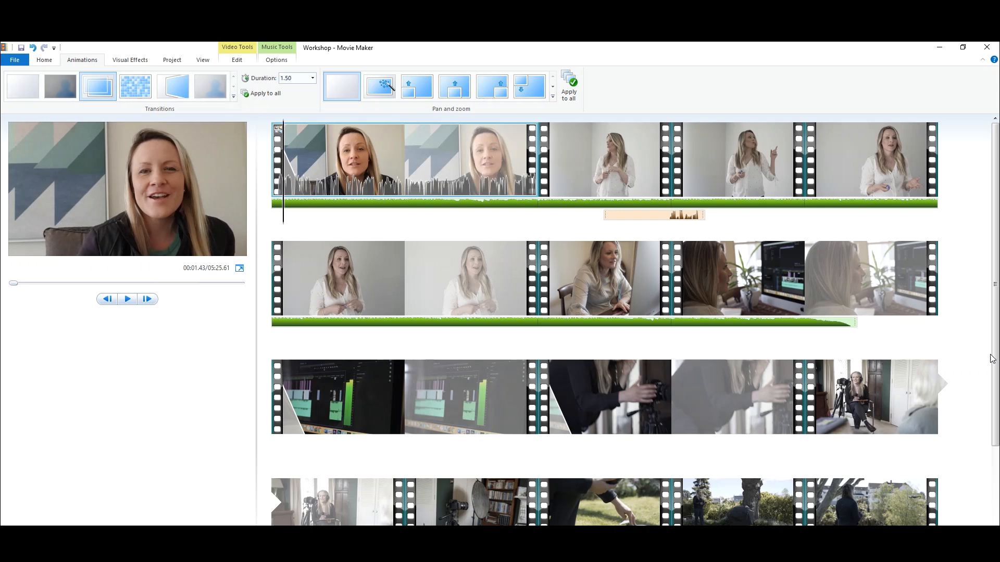
# Step: Remove the transition from the opening clip and display the full selection of available transitions
pyautogui.scroll(-1, 992, 358)
pyautogui.scroll(-3, 604, 320)
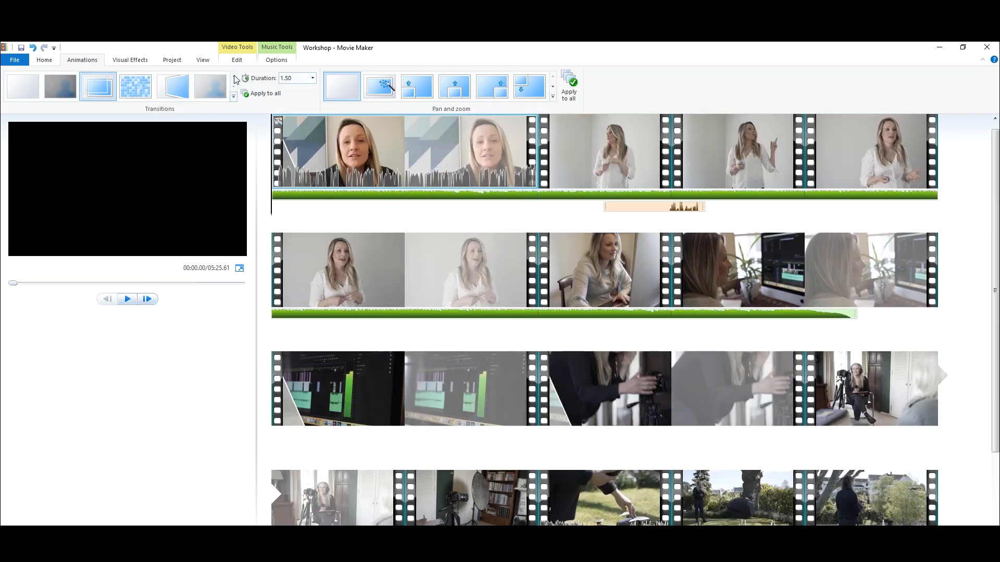
pyautogui.click(19, 83)
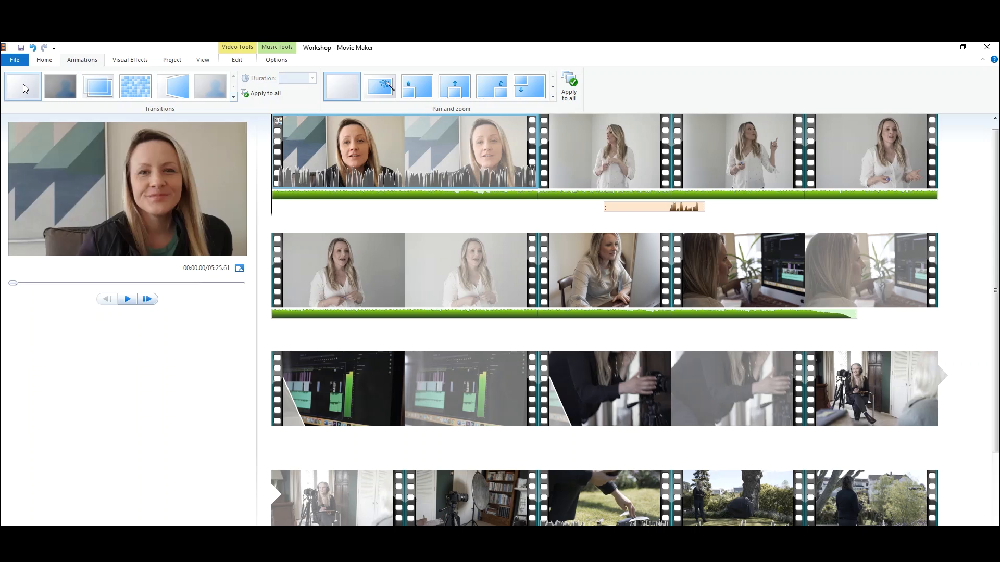
pyautogui.click(233, 97)
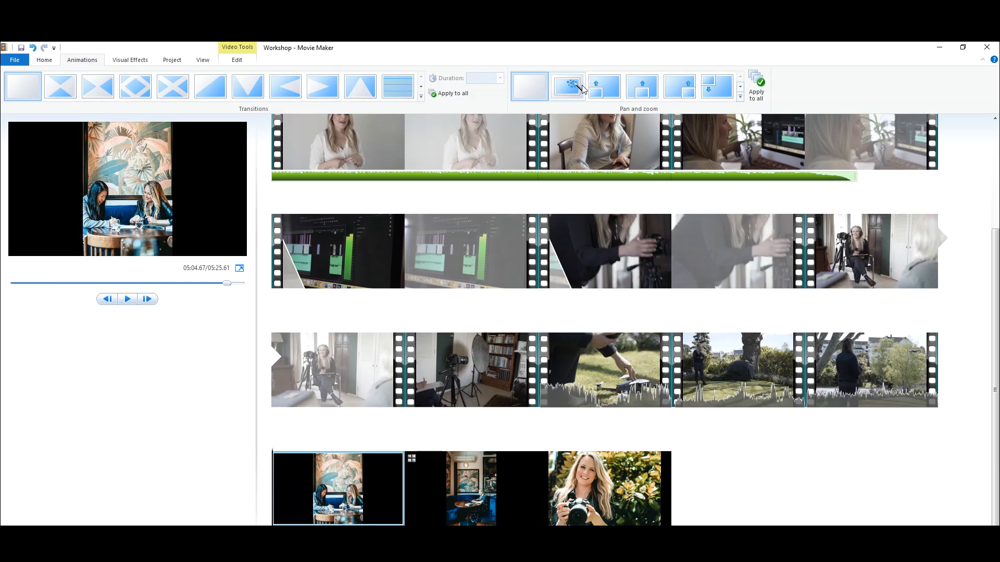
# Step: Try several pan and zoom effects on the photo of the two women at the table and apply one
pyautogui.click(603, 90)
pyautogui.click(535, 91)
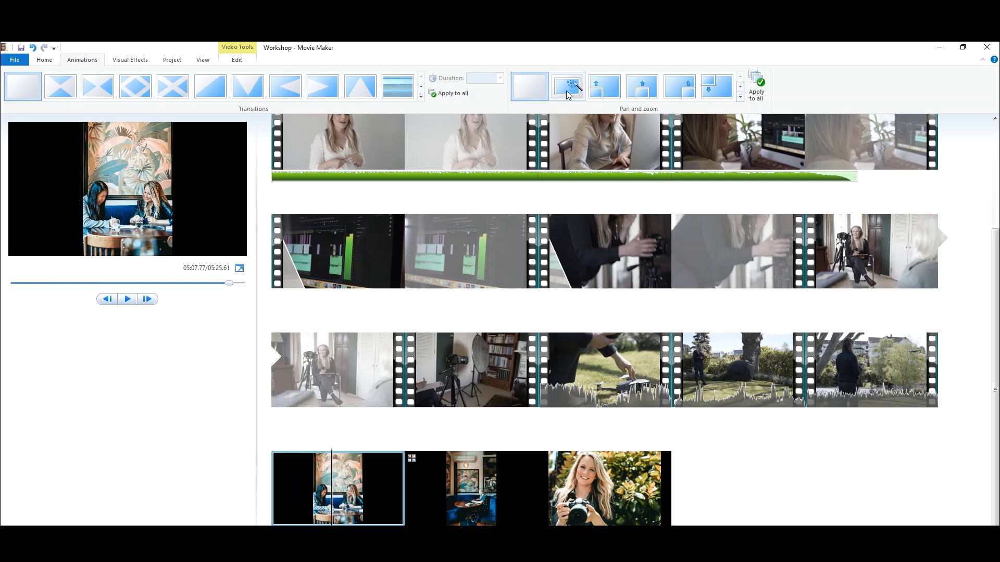
pyautogui.click(604, 88)
pyautogui.click(578, 91)
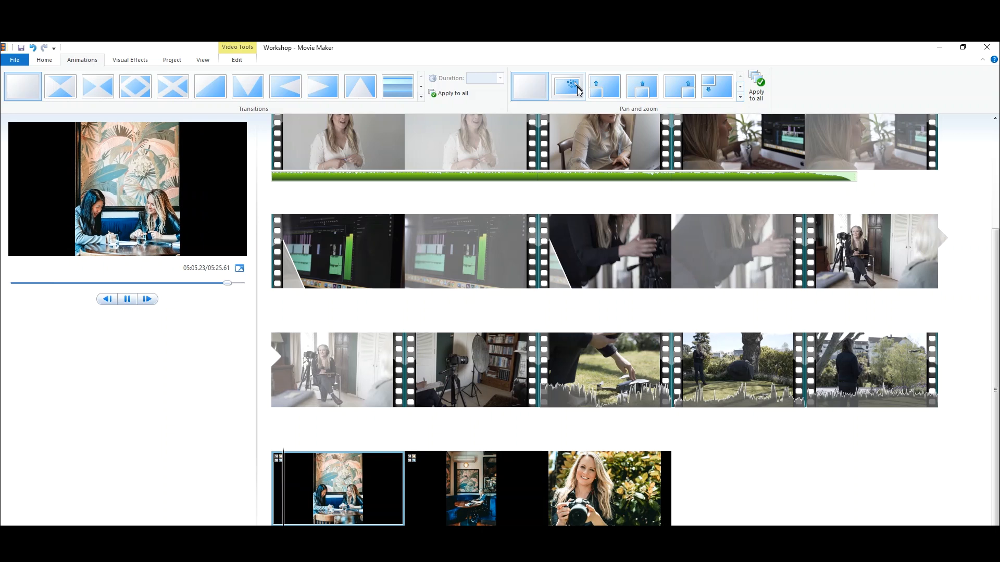
pyautogui.click(578, 91)
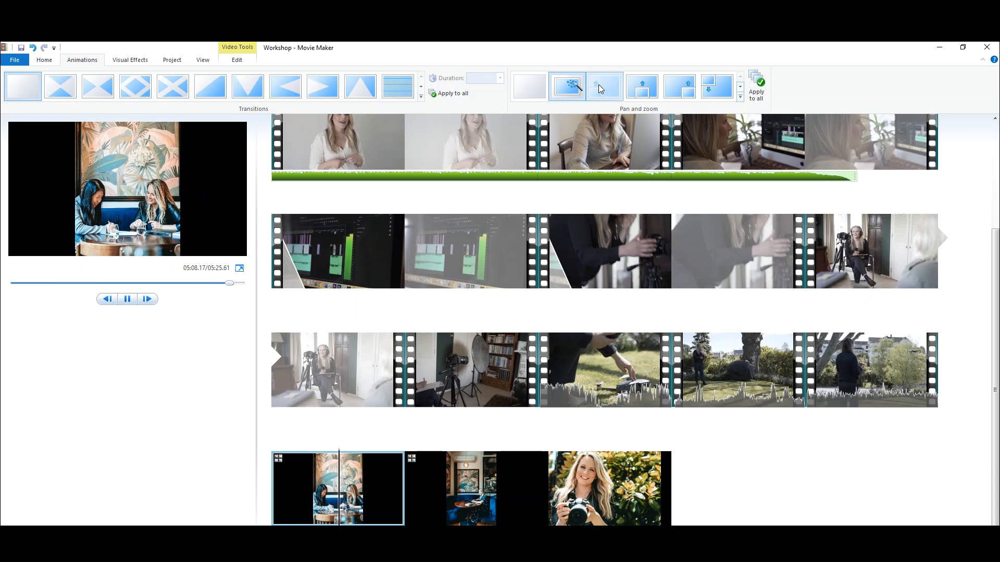
pyautogui.click(653, 90)
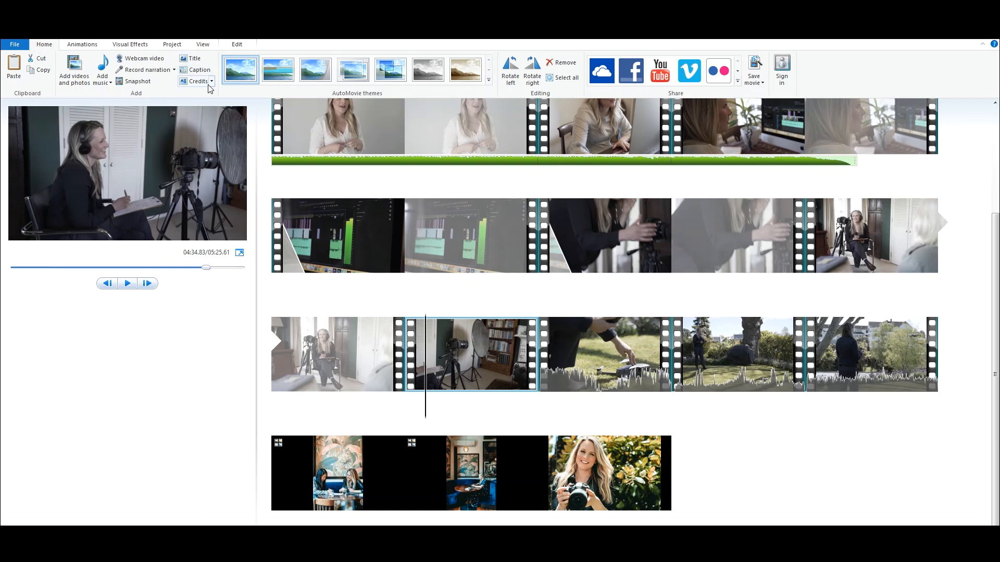
# Step: Insert a title card before Clip 9 and replace its placeholder text with "Hello"
pyautogui.click(193, 59)
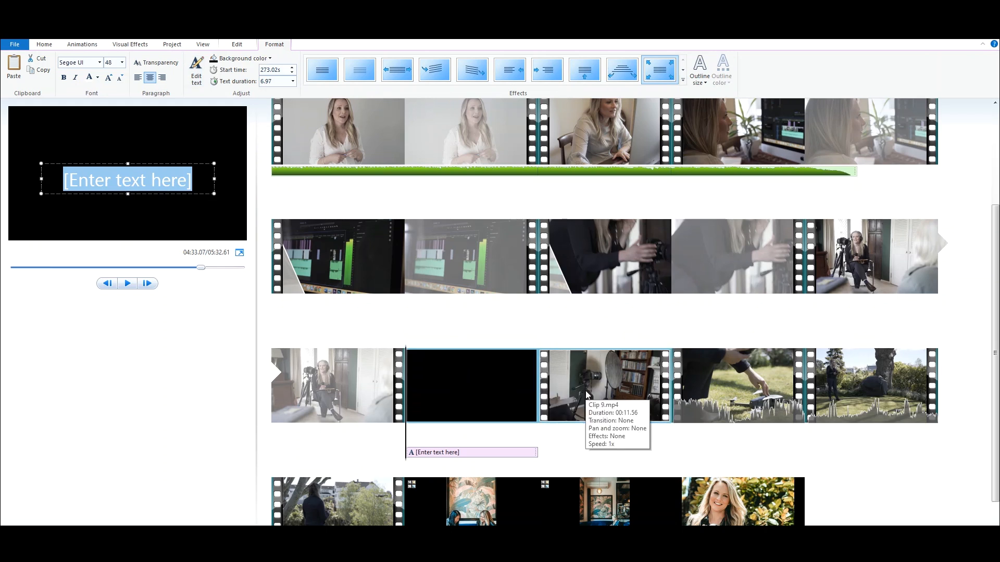
pyautogui.click(127, 182)
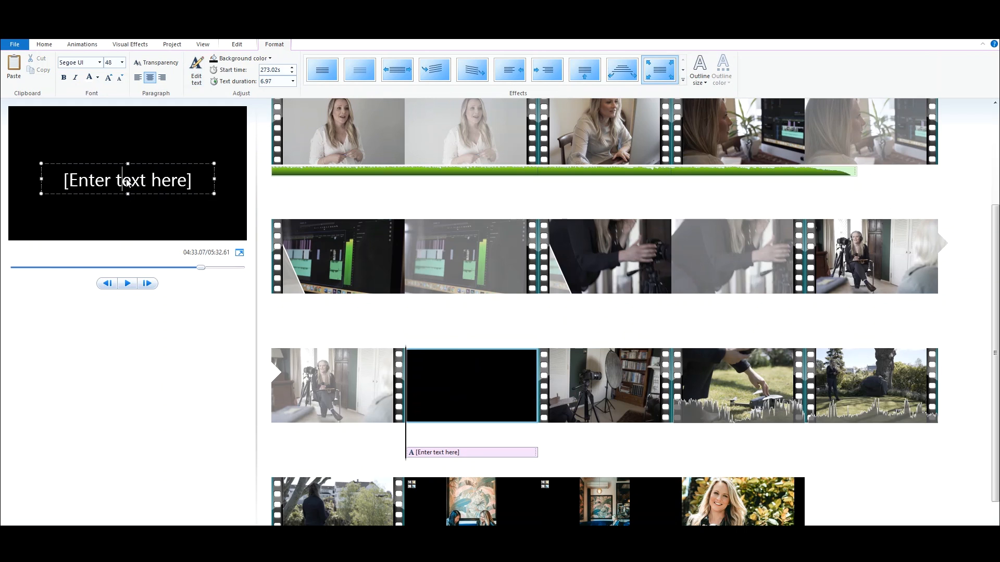
pyautogui.moveTo(195, 180); pyautogui.dragTo(17, 180)
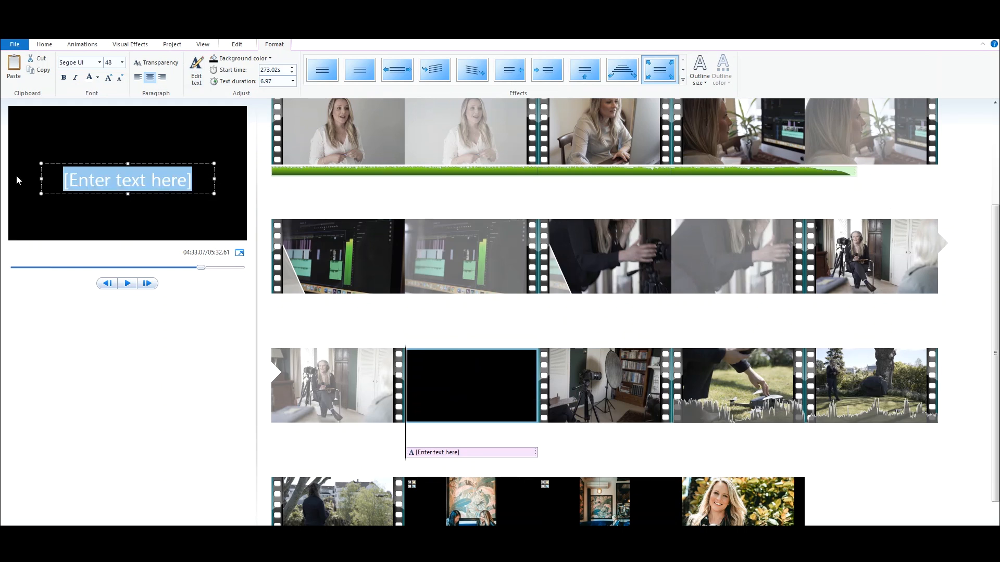
pyautogui.write('Hello')
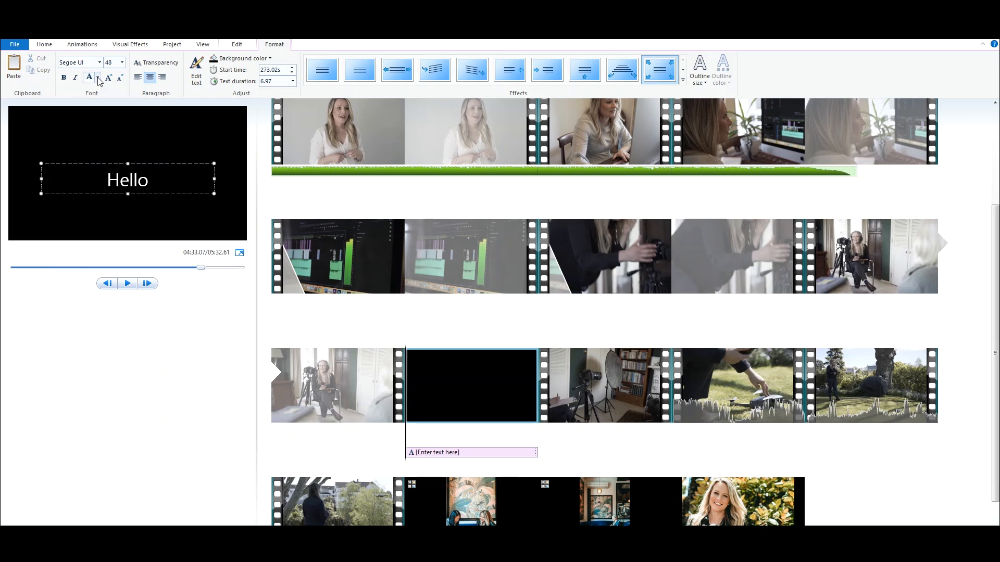
# Step: Format the "Hello" title with red text, adjust its transparency and set its text duration to 9.00
pyautogui.click(98, 78)
pyautogui.click(99, 104)
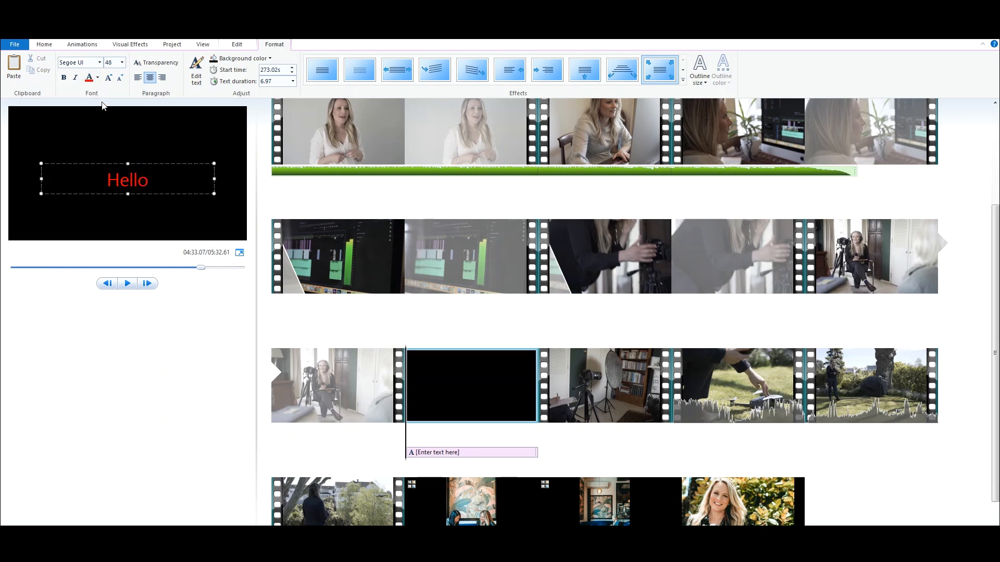
pyautogui.click(155, 67)
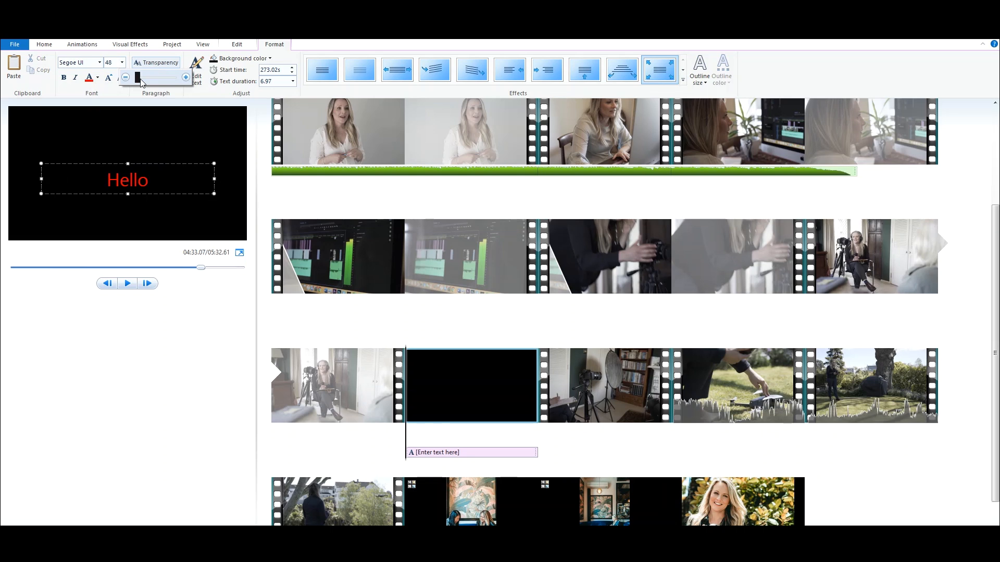
pyautogui.moveTo(141, 78)
pyautogui.mouseDown()
pyautogui.moveTo(151, 78)
pyautogui.moveTo(140, 78)
pyautogui.mouseUp()
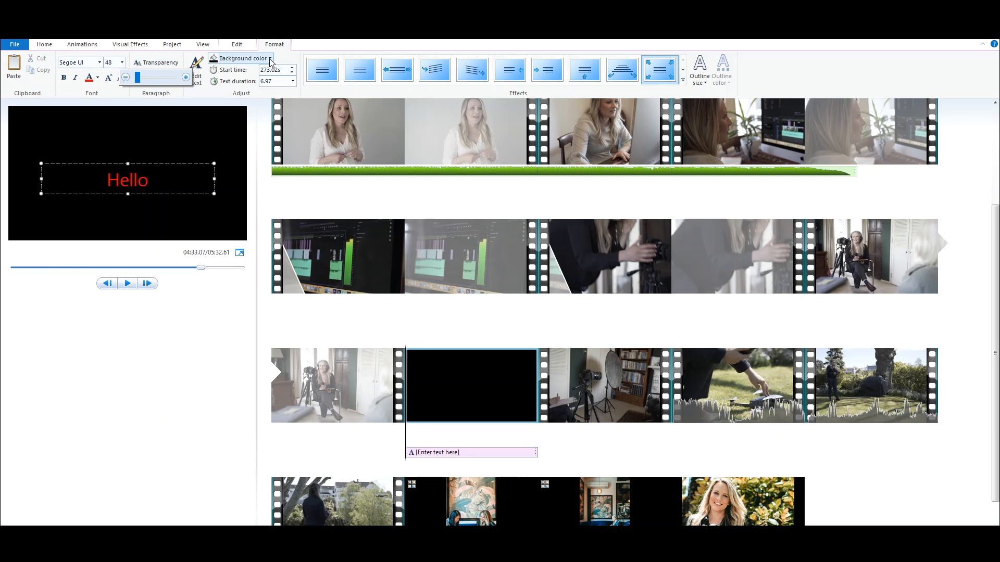
pyautogui.click(293, 82)
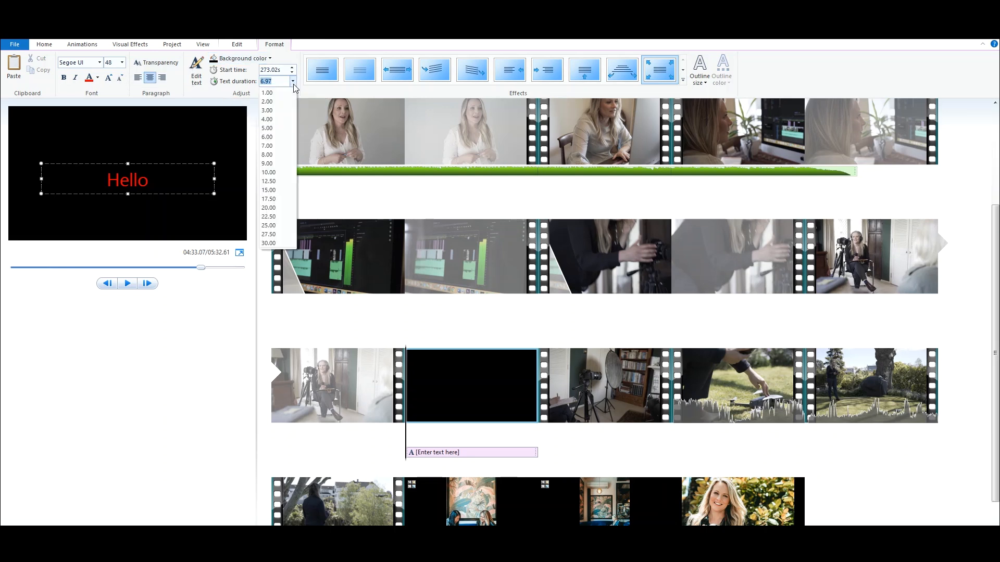
pyautogui.click(270, 164)
# Step: Play back the "Hello" title and apply a text effect that moves the text in sideways
pyautogui.press('space')
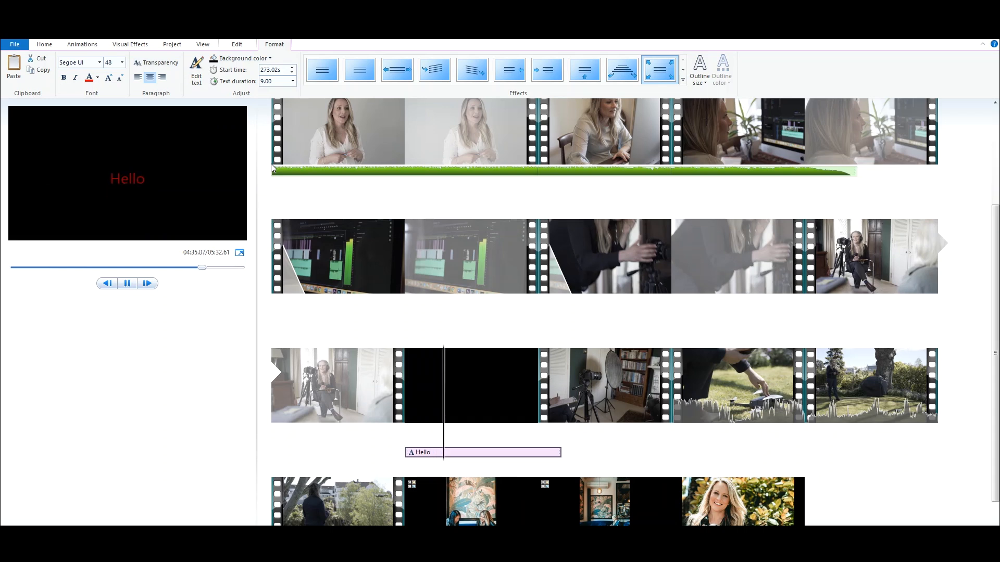
pyautogui.press('space')
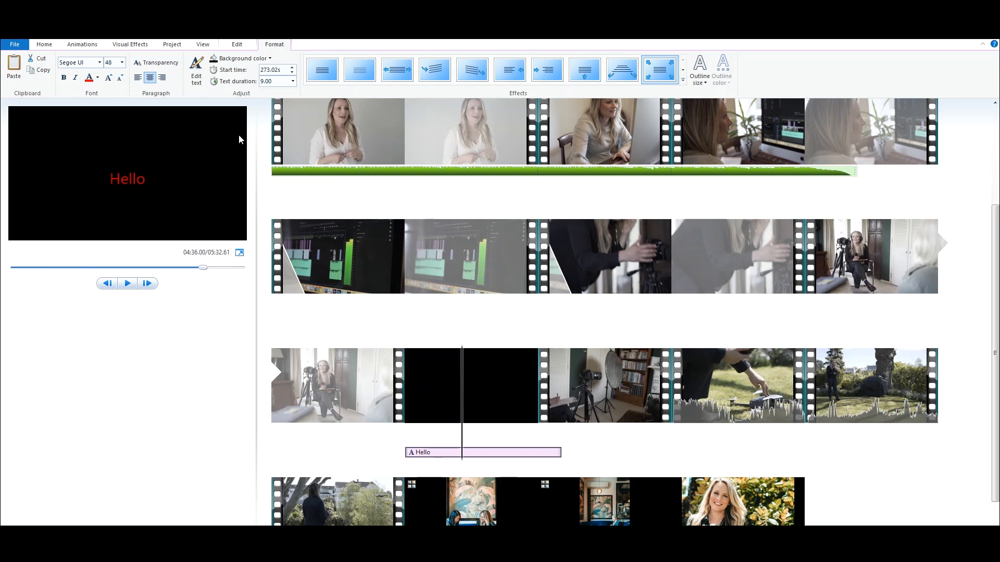
pyautogui.click(397, 77)
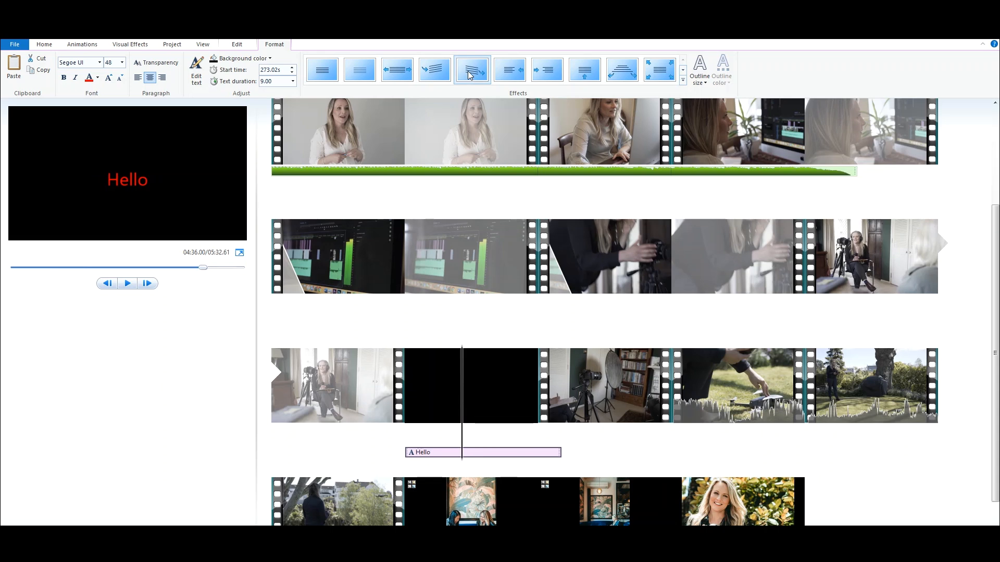
pyautogui.click(542, 73)
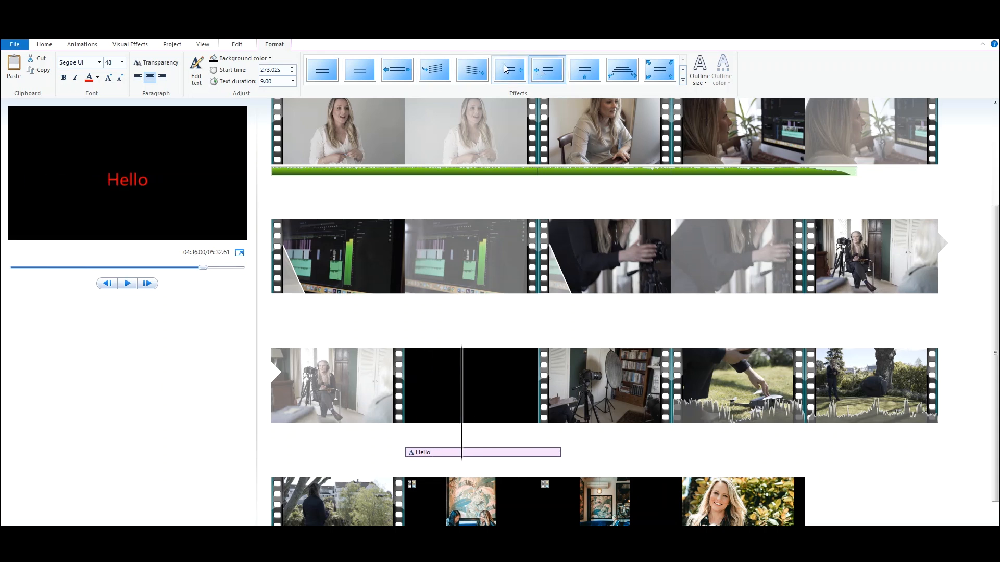
# Step: Add a caption to Clip 9 at 04:45.97 in the project
pyautogui.click(32, 46)
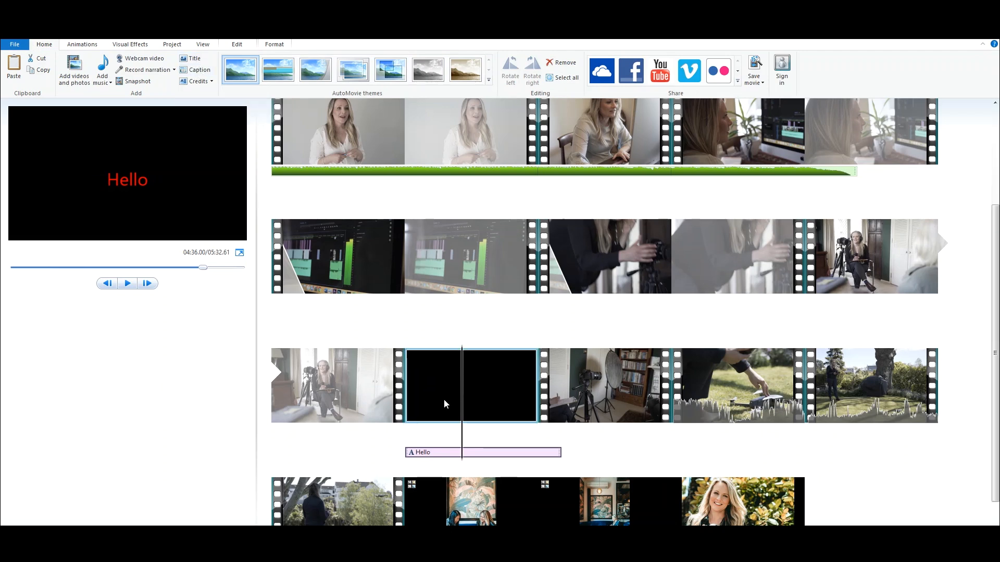
pyautogui.moveTo(465, 440); pyautogui.dragTo(605, 428)
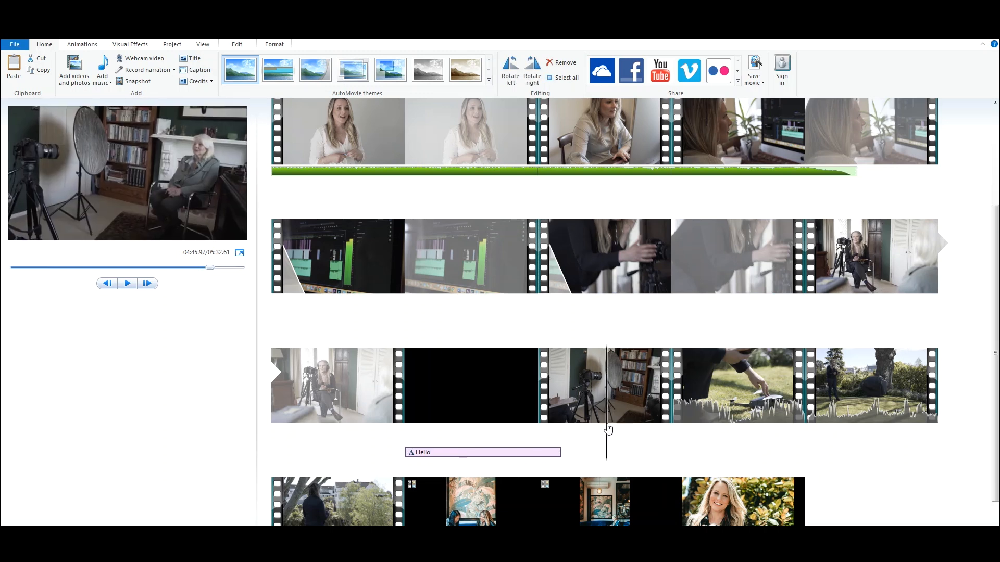
pyautogui.click(606, 422)
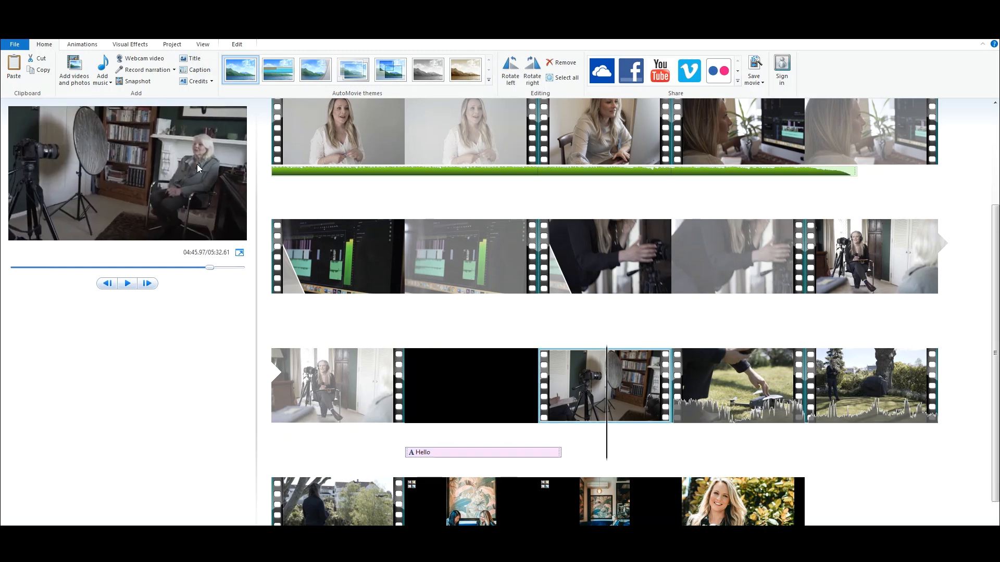
pyautogui.click(194, 70)
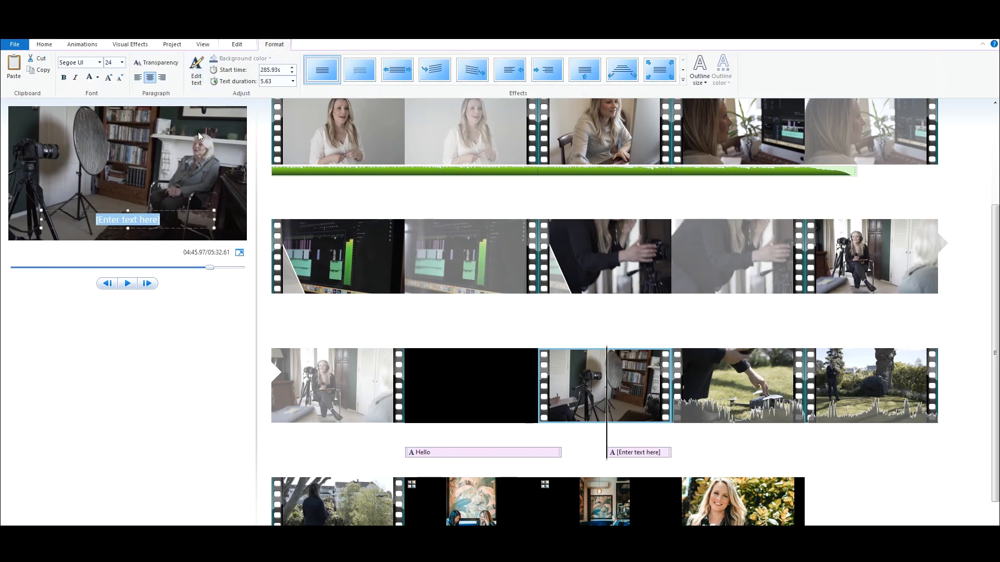
# Step: Select the caption's placeholder text over Clip 9 and shift the caption earlier on the timeline
pyautogui.click(154, 224)
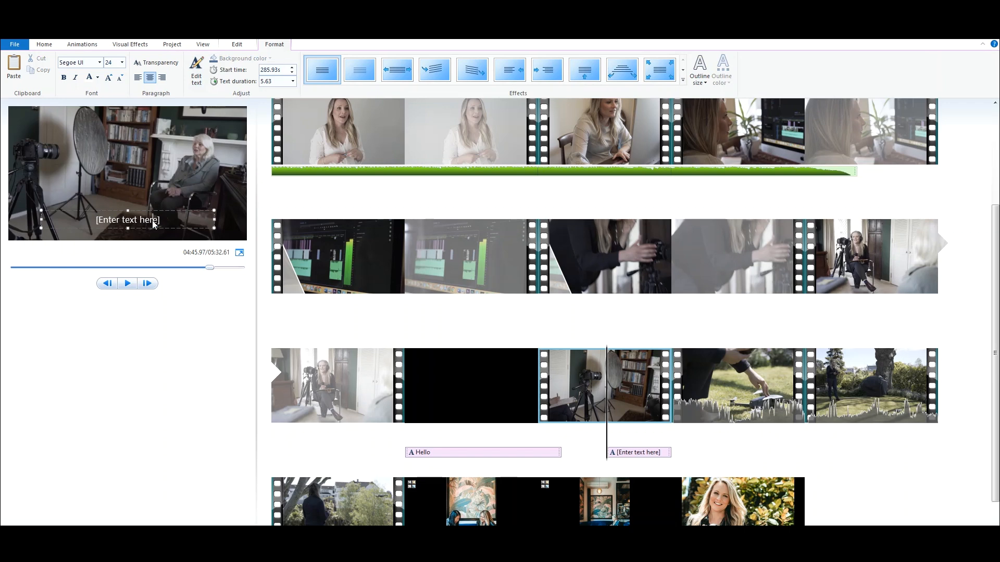
pyautogui.click(156, 219)
pyautogui.moveTo(156, 219); pyautogui.dragTo(93, 221)
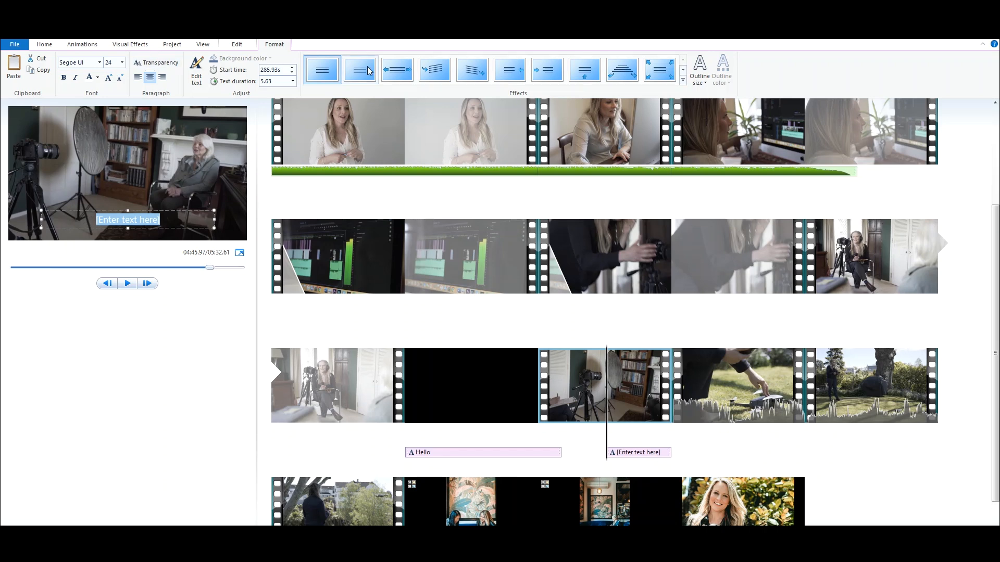
pyautogui.click(153, 201)
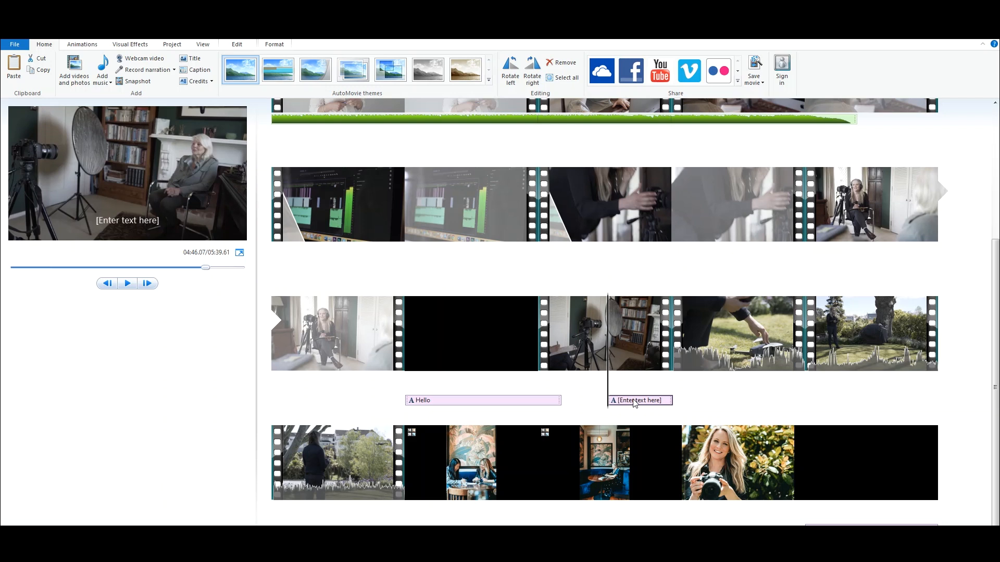
pyautogui.moveTo(634, 403); pyautogui.dragTo(584, 400)
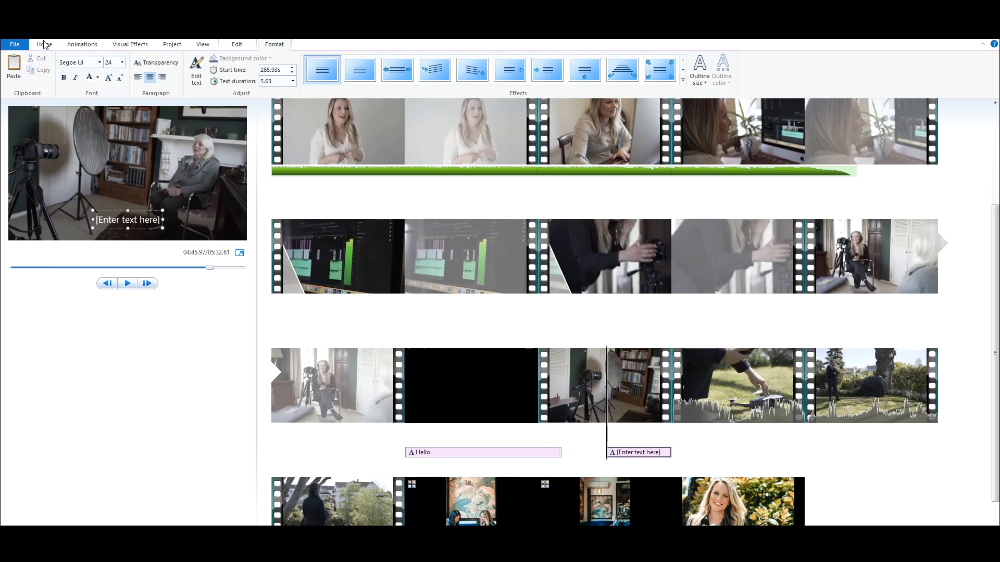
# Step: Add a credits card at the end of the project
pyautogui.click(44, 45)
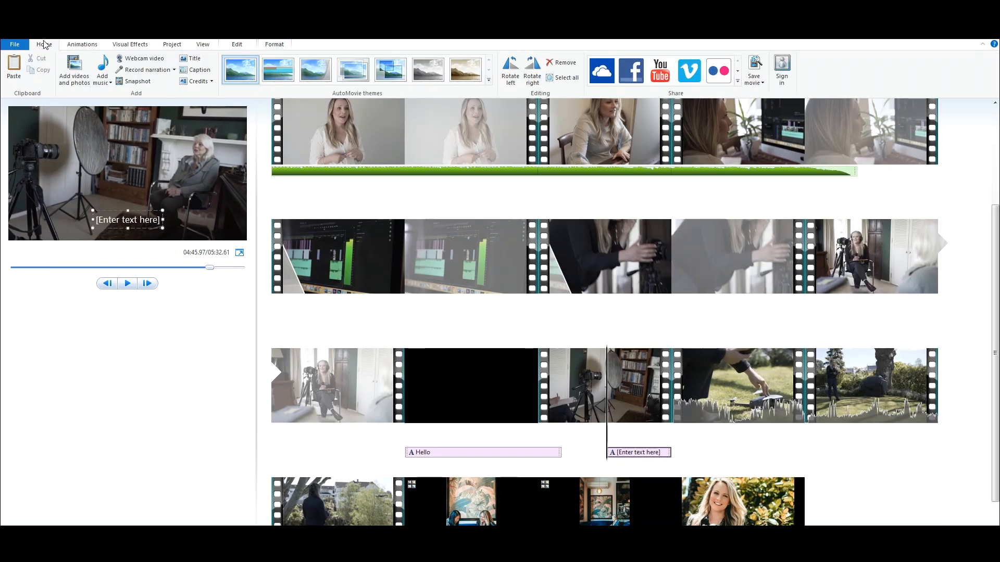
pyautogui.click(203, 86)
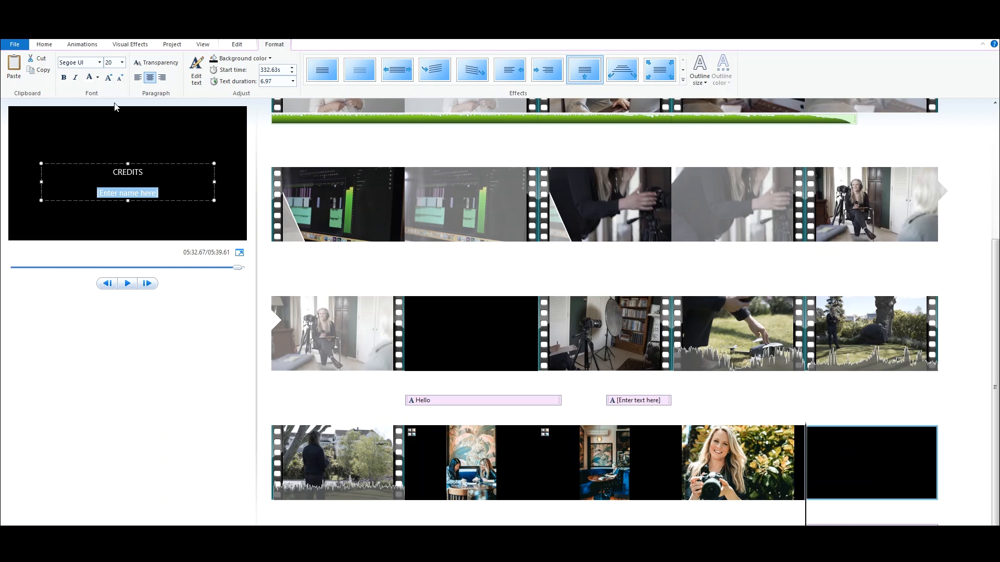
pyautogui.click(40, 46)
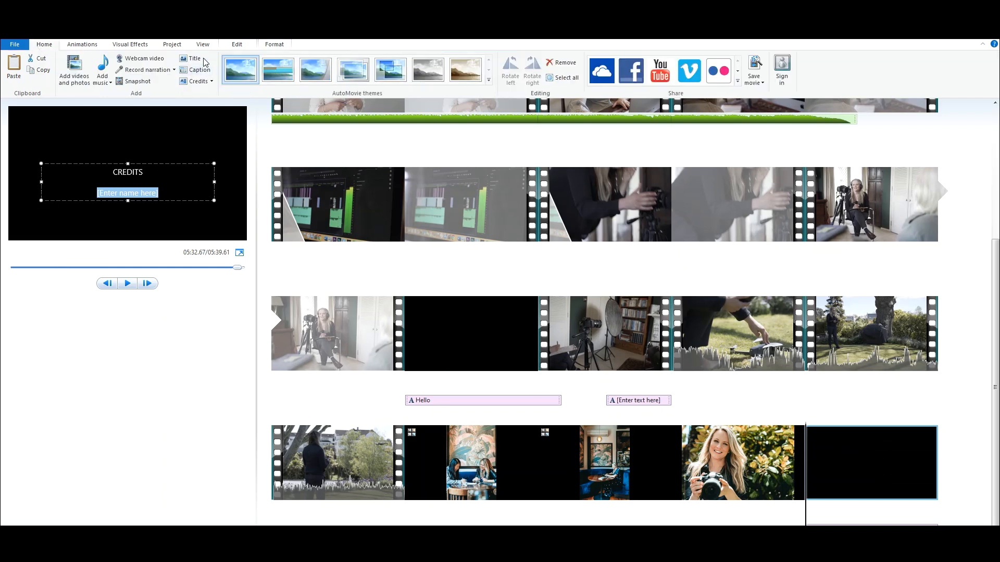